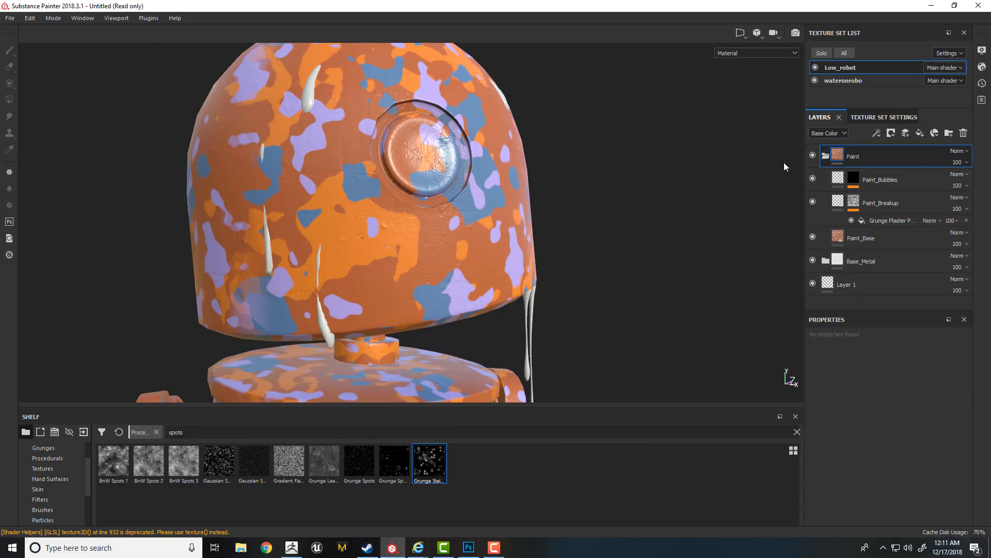
- Add a black mask to the Paint folder and give it a Mask Editor generator
right_click(855, 158)
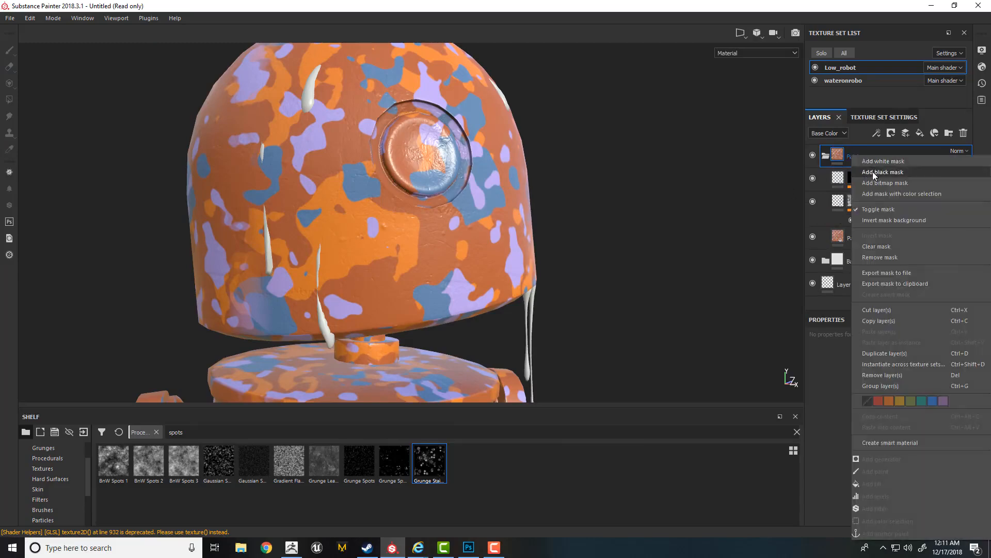
click(873, 171)
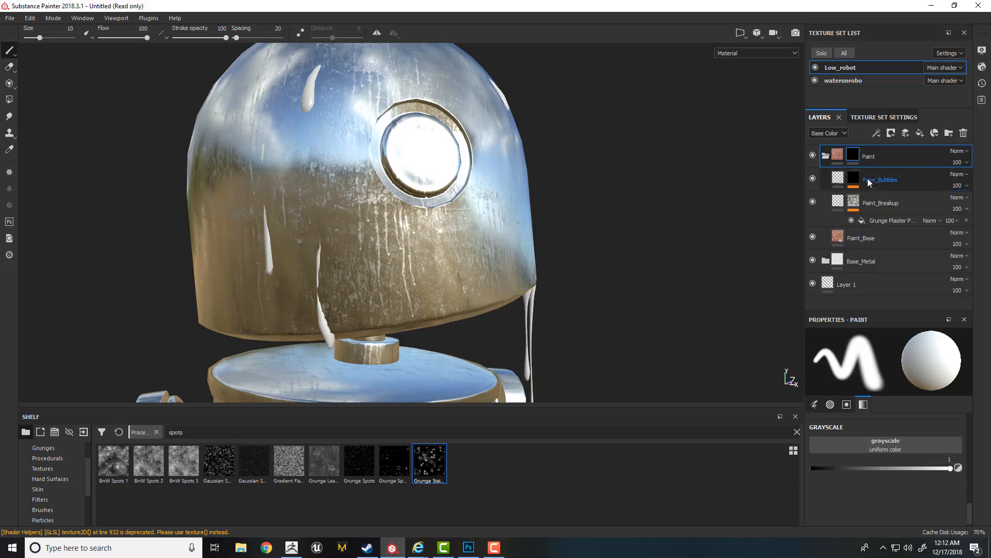
right_click(852, 155)
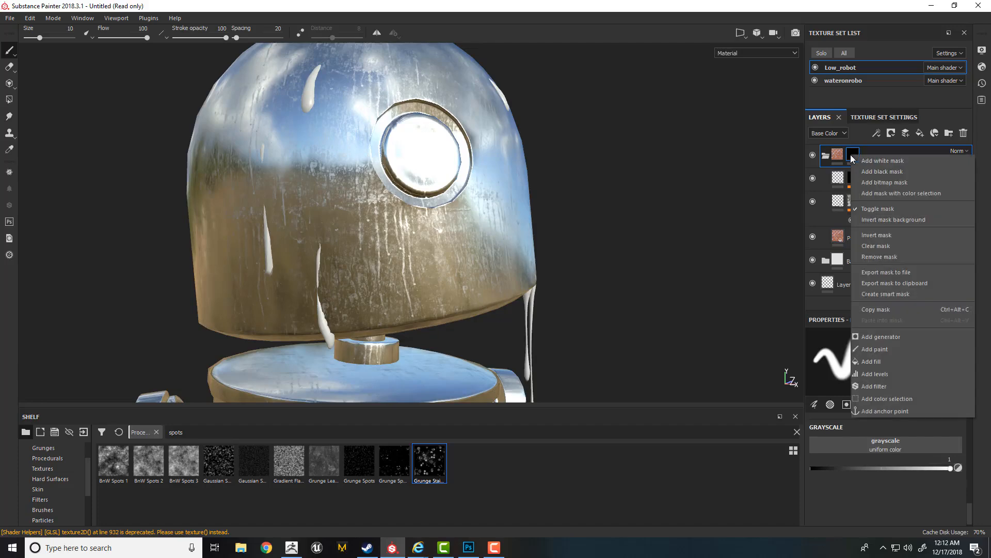
click(873, 335)
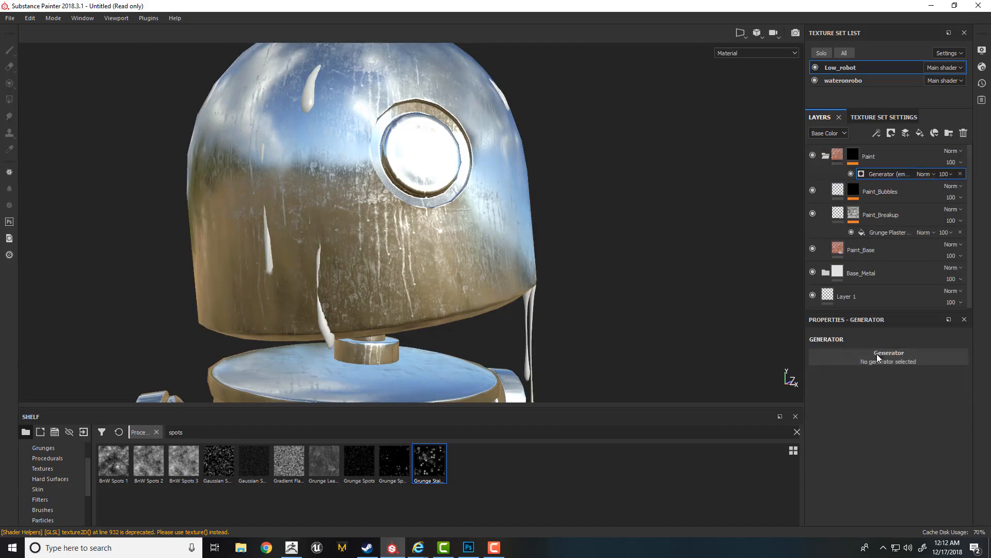
click(880, 359)
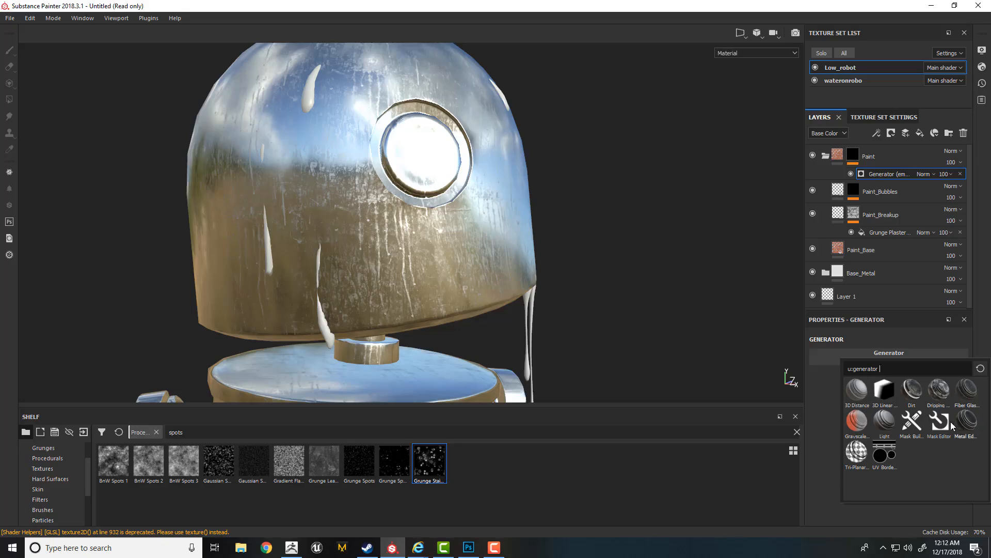
click(943, 436)
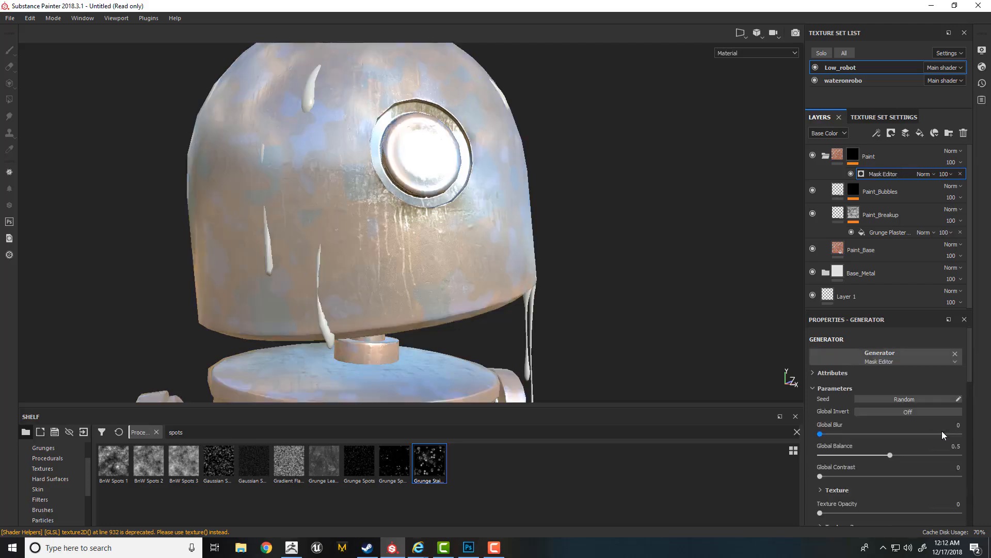
- Display the Paint folder's mask and adjust its Mask Editor to isolate bright edges, with Global Balance set to 0.06
alt+click(848, 163)
mouse_move(752, 211)
alt+mouse_down()
mouse_move(261, 171)
mouse_move(574, 243)
mouse_move(553, 248)
mouse_move(580, 277)
mouse_move(474, 199)
mouse_move(593, 259)
mouse_move(587, 243)
alt+mouse_up()
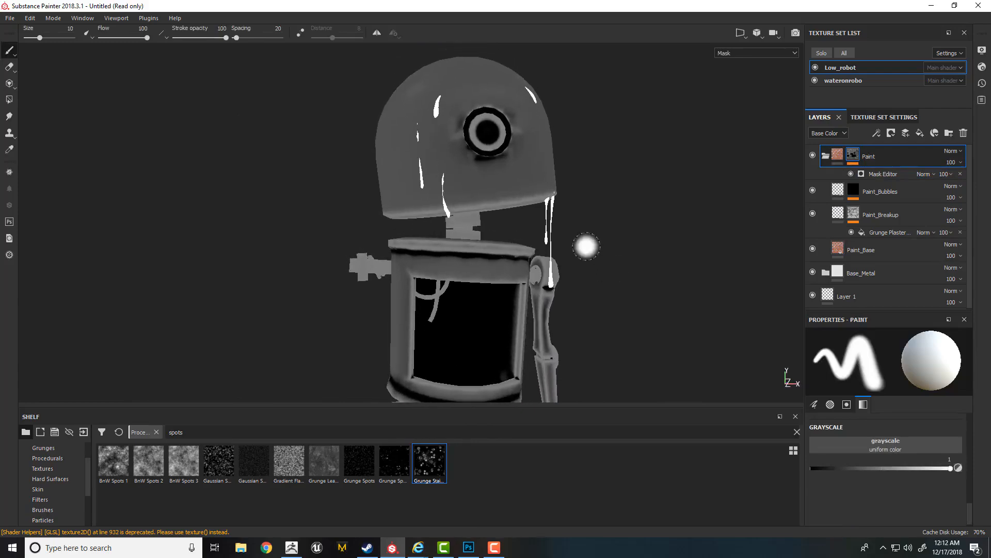
click(883, 175)
drag(970, 360, 969, 489)
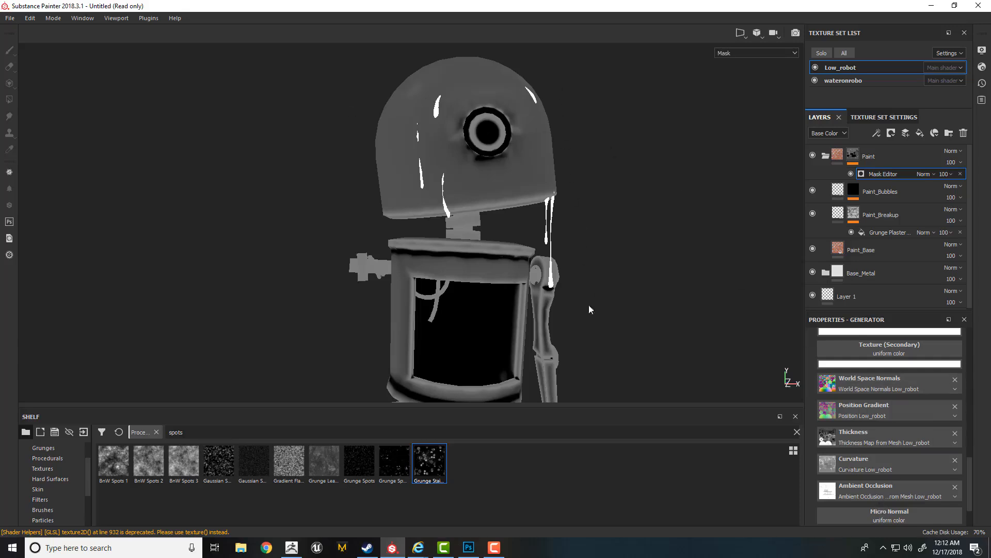
drag(969, 496, 970, 346)
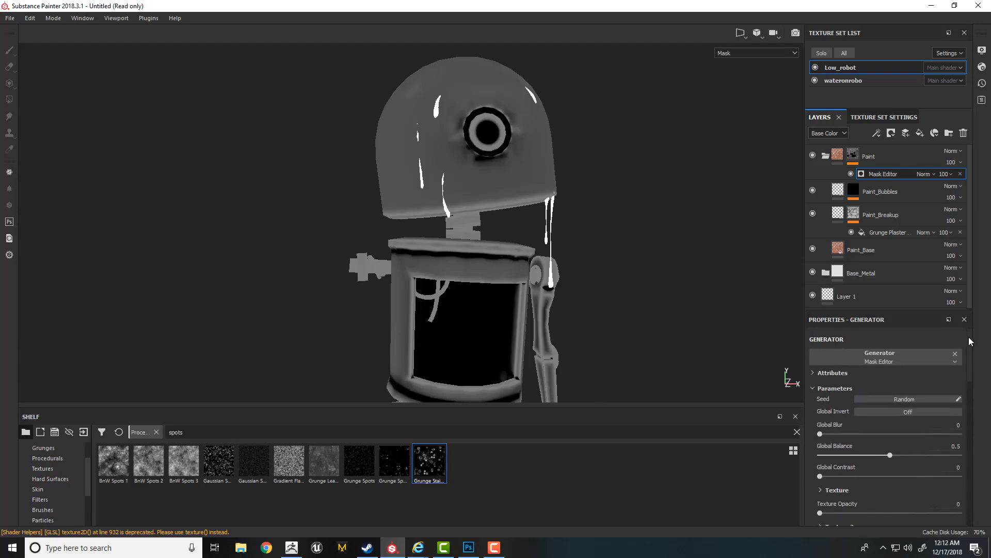
drag(820, 434, 784, 438)
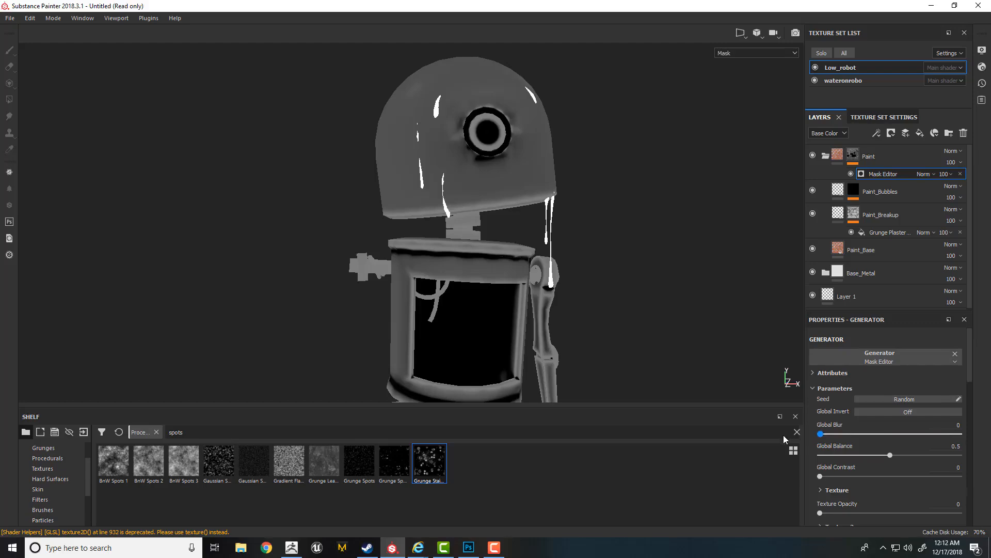
drag(783, 435, 784, 435)
drag(970, 361, 970, 425)
drag(889, 409, 962, 364)
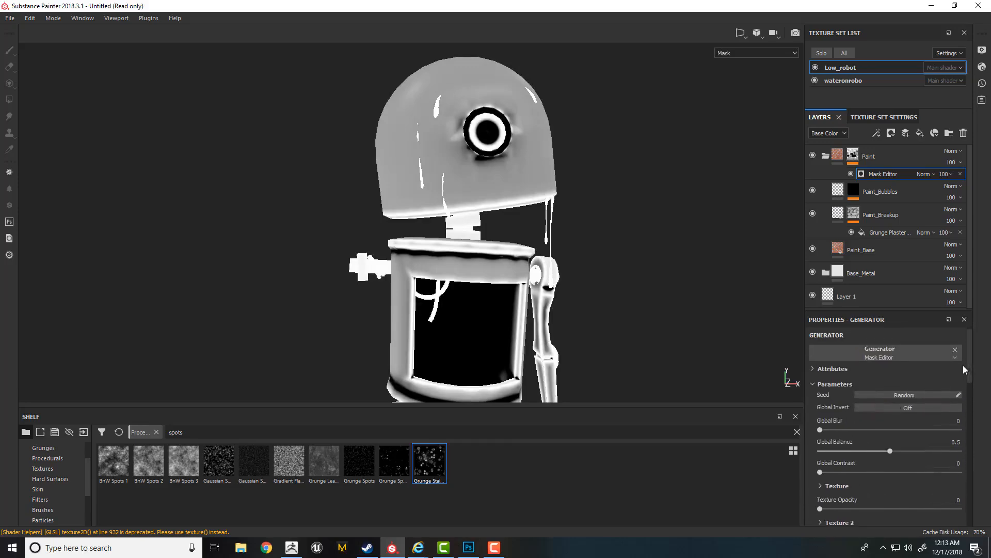
drag(889, 450, 828, 450)
- Switch the viewport back to the full material and examine the paint along the head's and body's edges
alt+right_drag(452, 189, 692, 261)
alt+drag(692, 261, 634, 240)
key(m)
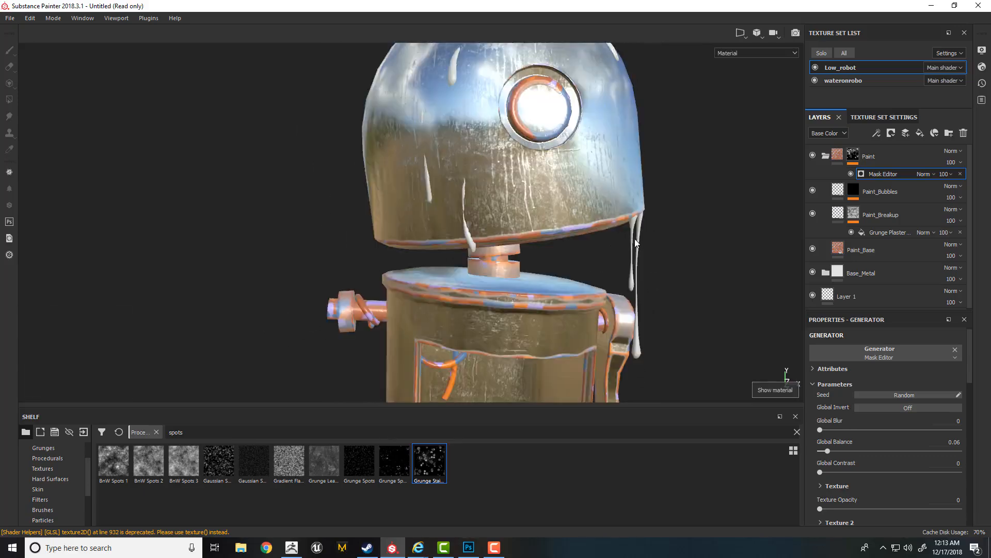
alt+right_drag(520, 215, 558, 250)
alt+drag(558, 250, 602, 226)
shift+right_drag(602, 227, 572, 233)
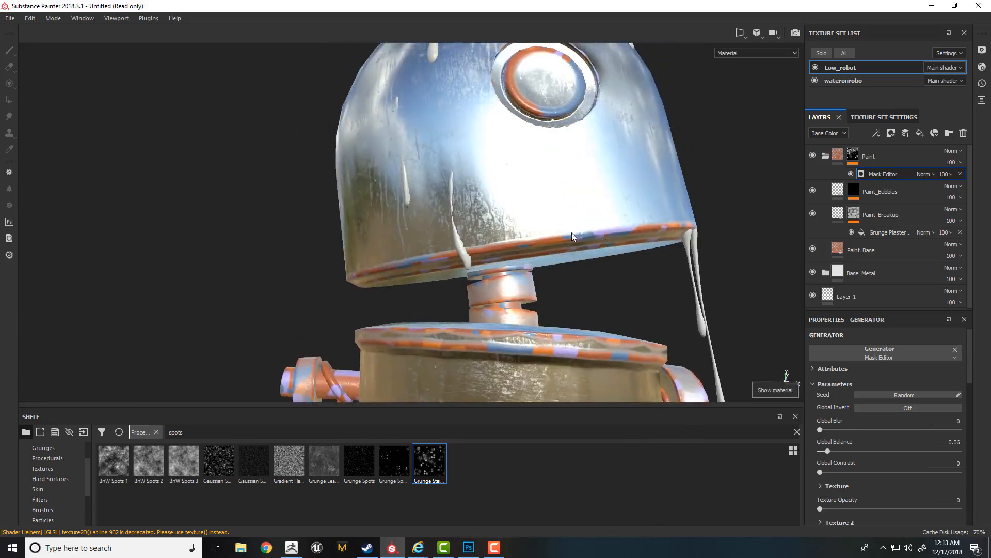
mouse_move(572, 237)
alt+mouse_down()
mouse_move(544, 199)
mouse_move(565, 222)
alt+mouse_up()
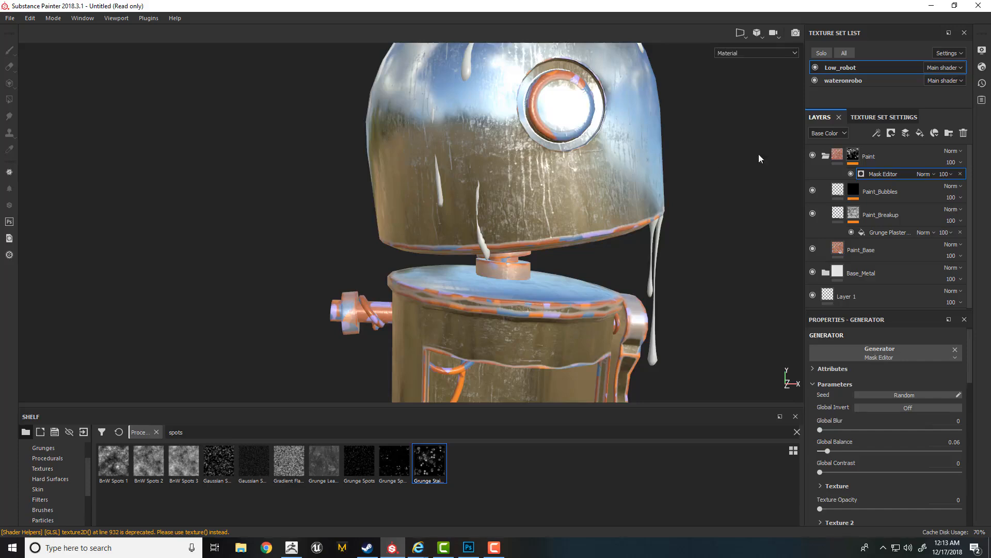
- Display the Paint folder's mask again and turn on Global Invert in its Mask Editor
click(857, 157)
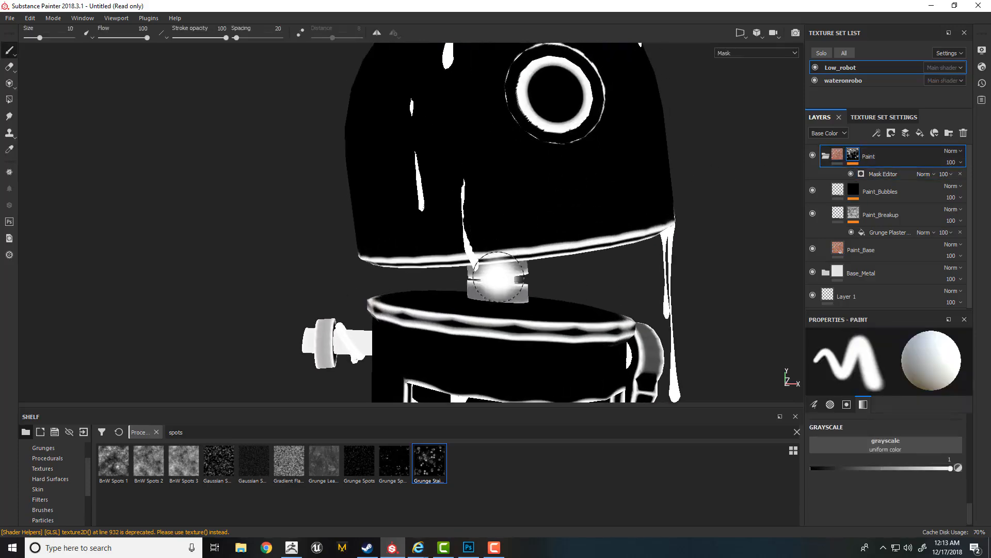
click(881, 174)
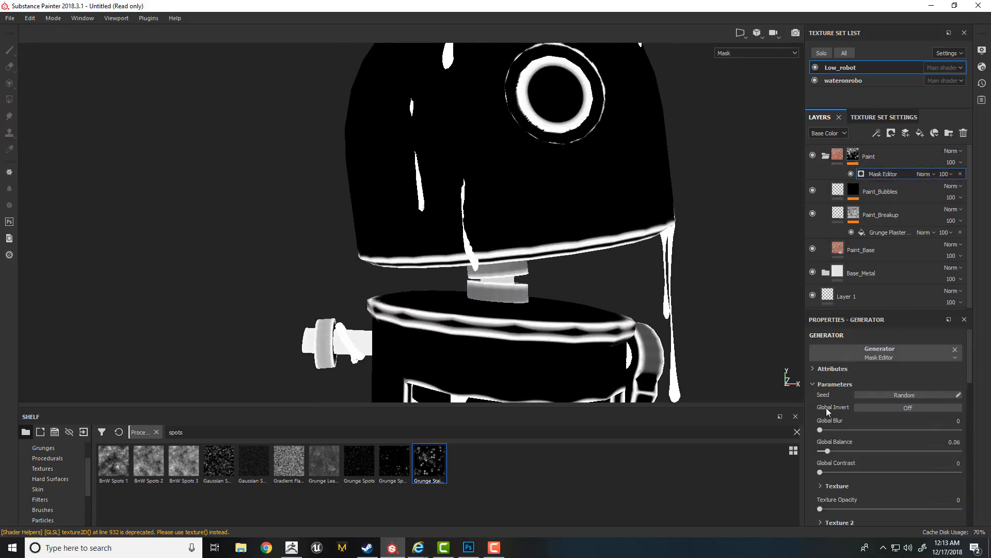
click(881, 408)
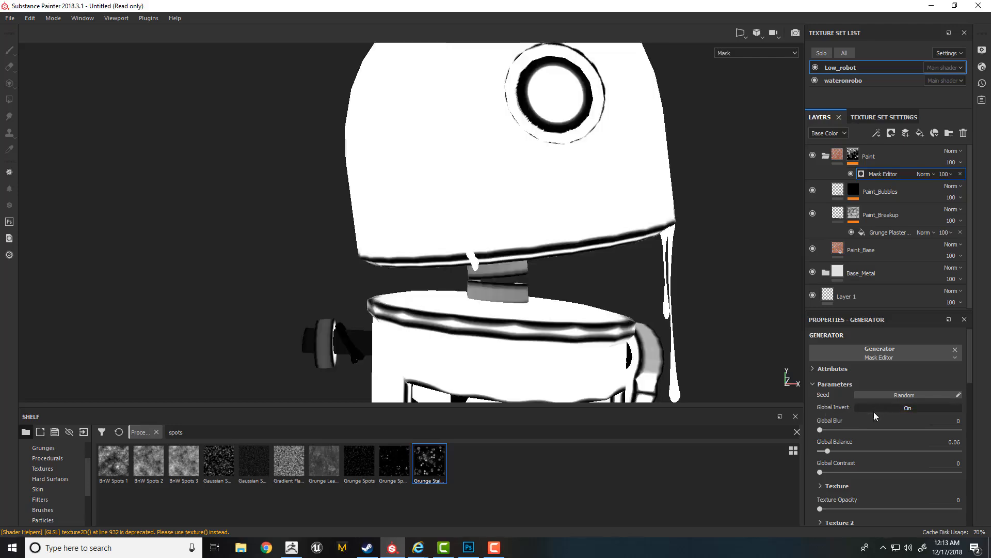
- Show the full material and examine the bare-metal edges from several sides of the robot's head and body
key(m)
alt+drag(654, 228, 623, 257)
shift+right_drag(623, 257, 615, 268)
alt+drag(610, 310, 611, 262)
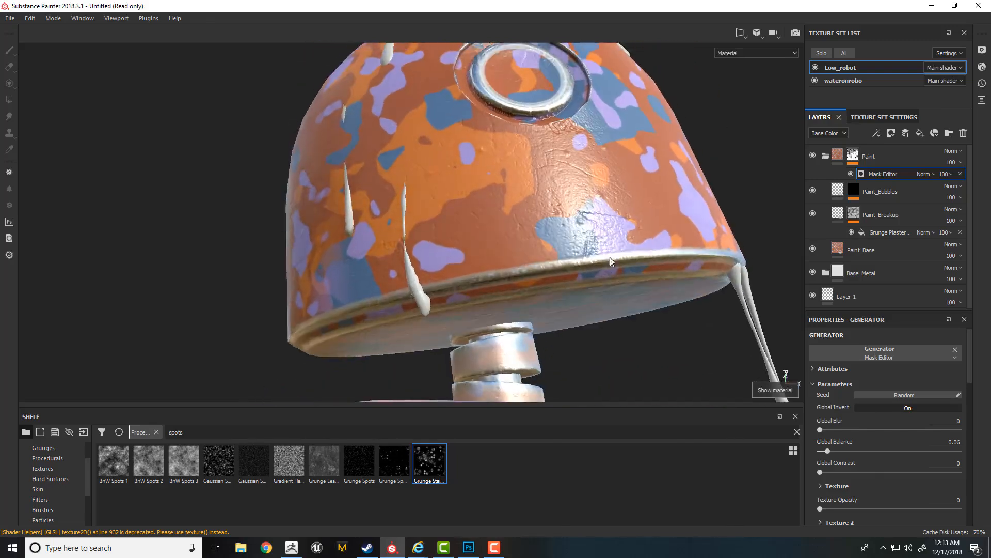
alt+right_drag(572, 327, 551, 295)
alt+middle_drag(550, 296, 539, 195)
alt+drag(538, 195, 729, 292)
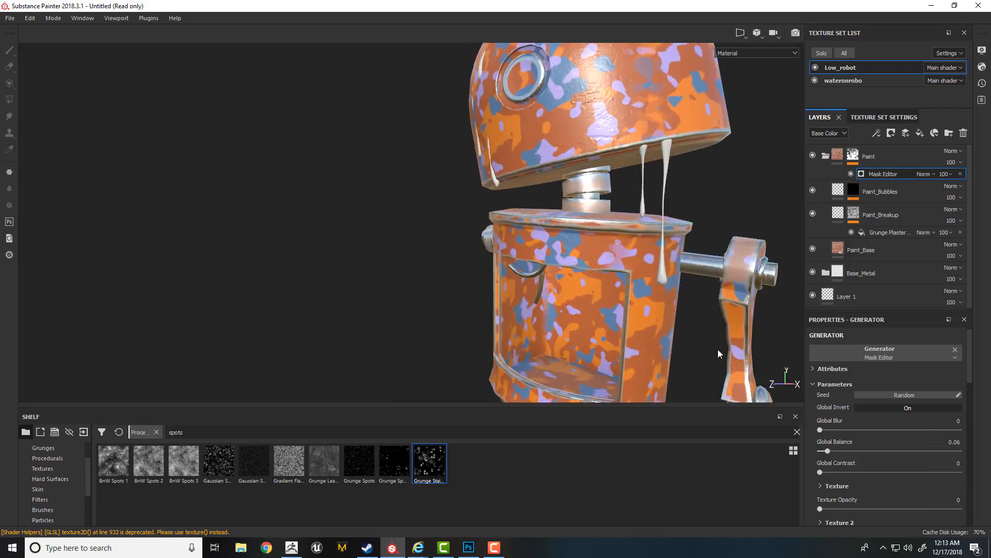
alt+right_drag(718, 350, 616, 263)
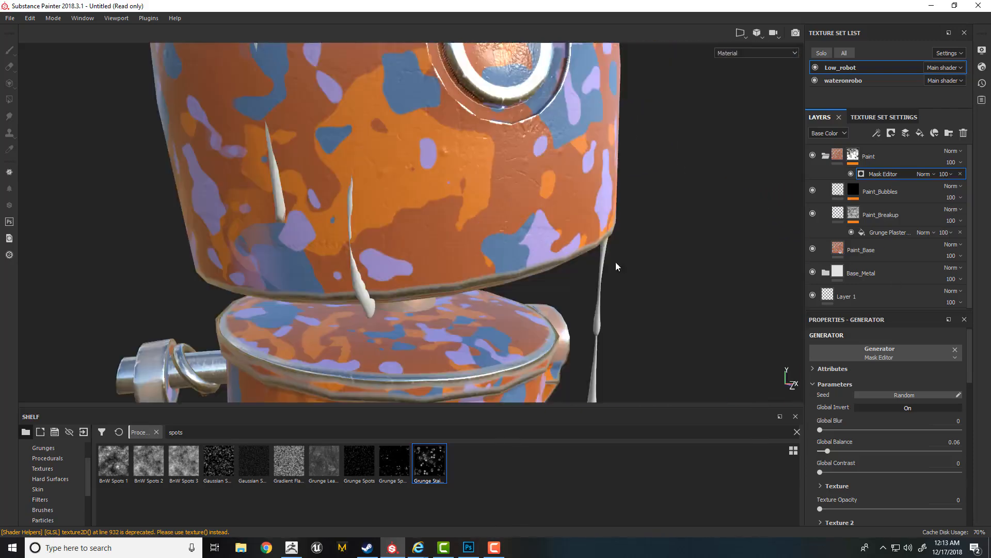
alt+drag(616, 262, 630, 280)
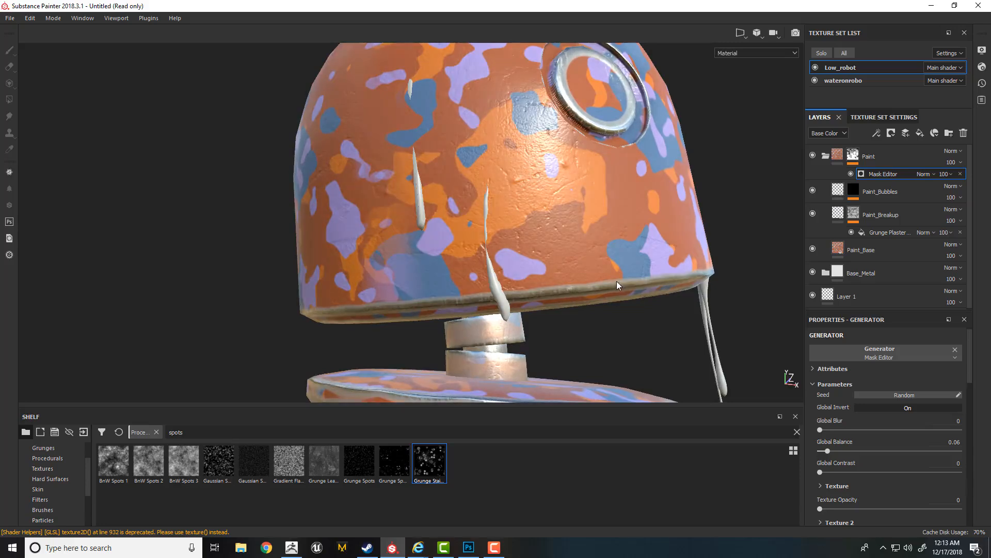
- Display the Paint folder's mask at the head's lower rim and add a fill effect above the Mask Editor
alt+click(854, 156)
mouse_move(594, 270)
alt+mouse_down()
mouse_move(517, 266)
mouse_move(613, 274)
alt+mouse_up()
ctrl+right_drag(613, 273, 536, 285)
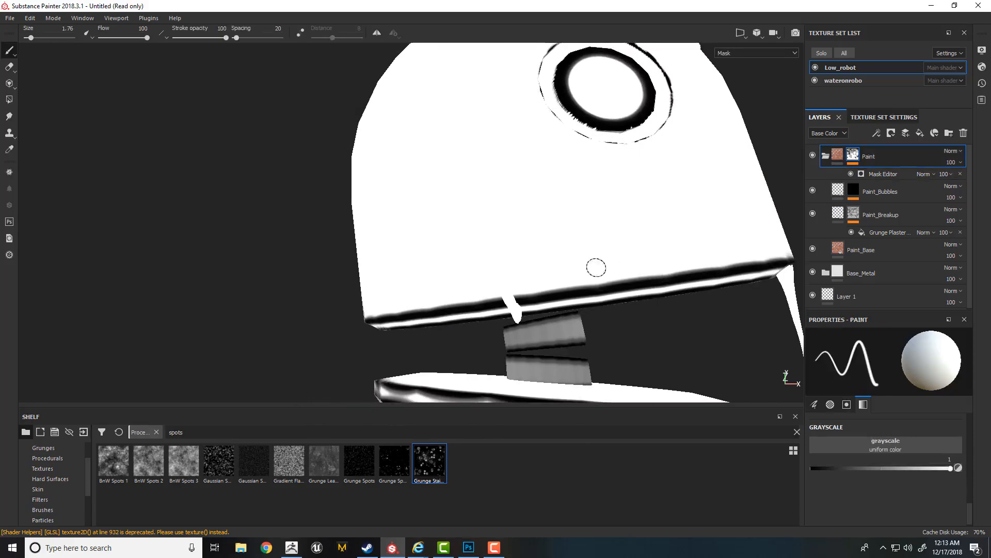
drag(779, 262, 770, 270)
click(880, 173)
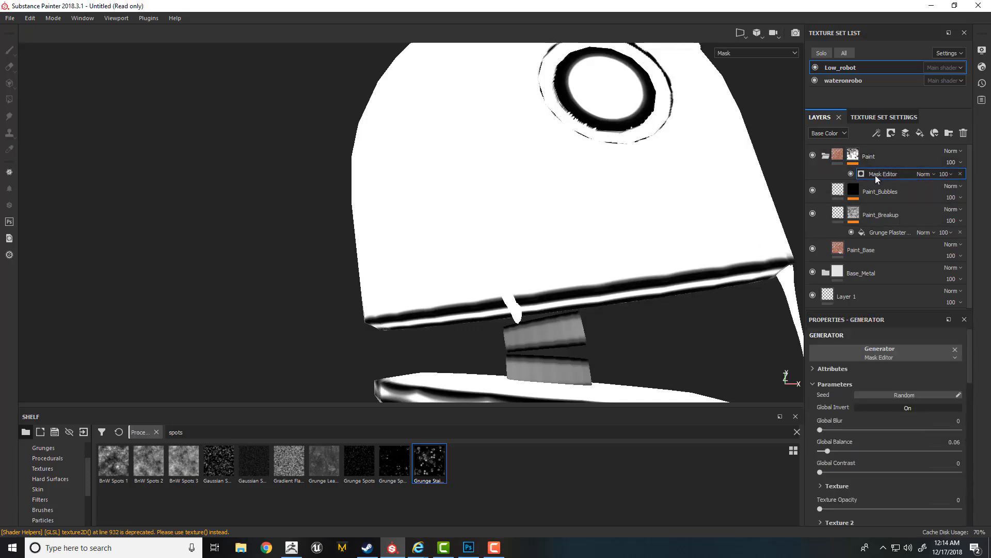
right_click(875, 174)
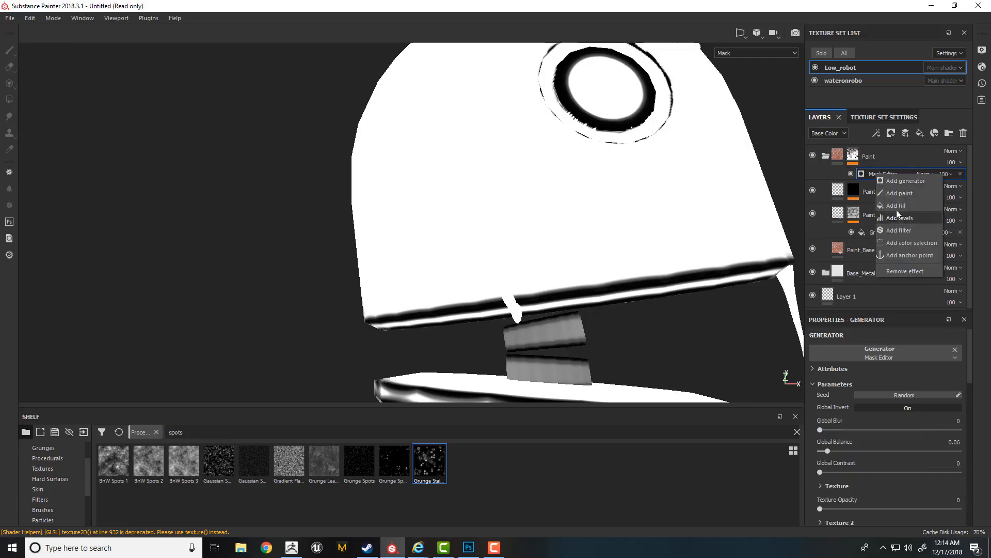
click(895, 211)
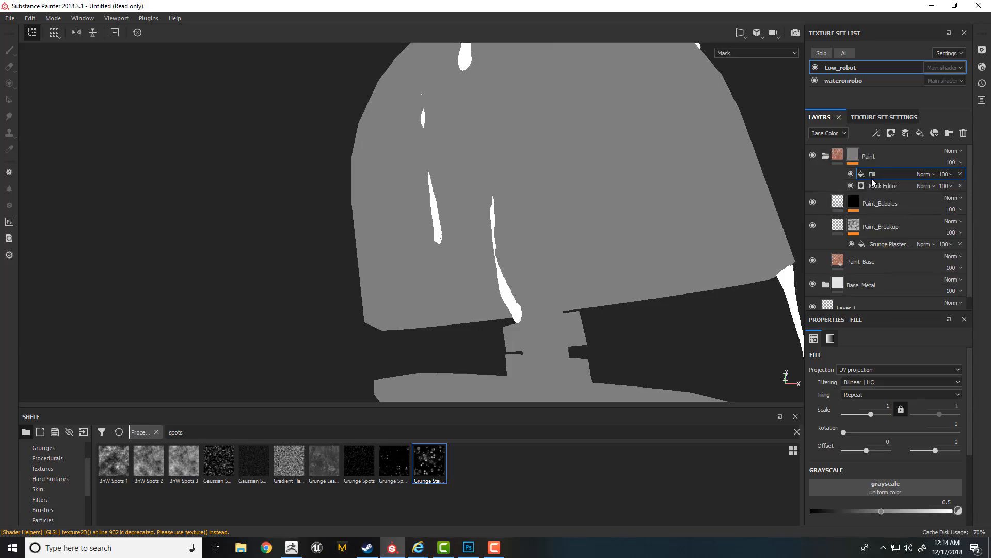
- Assign the Gaussian Spots 1 texture to the mask fill's grayscale and set its scale to 12.88
click(924, 175)
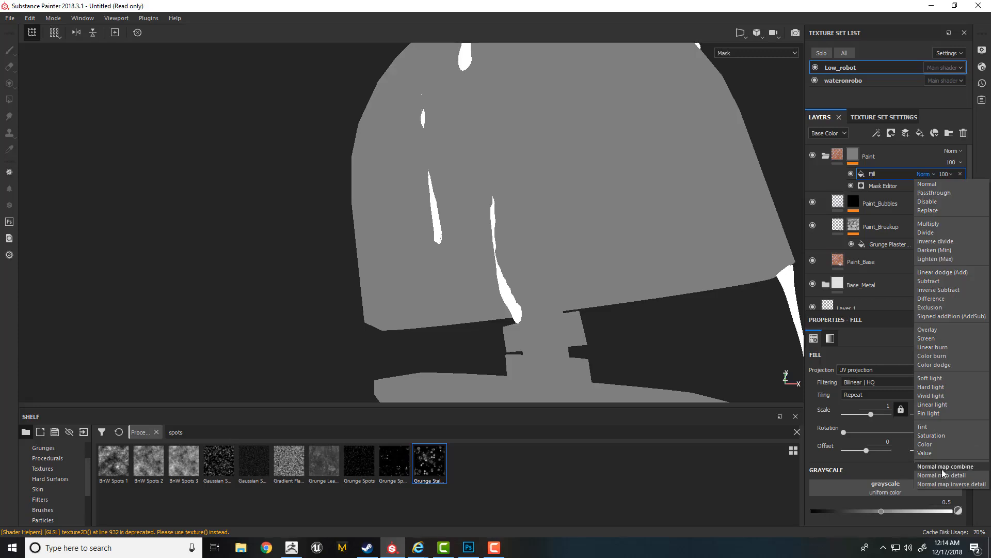
click(875, 177)
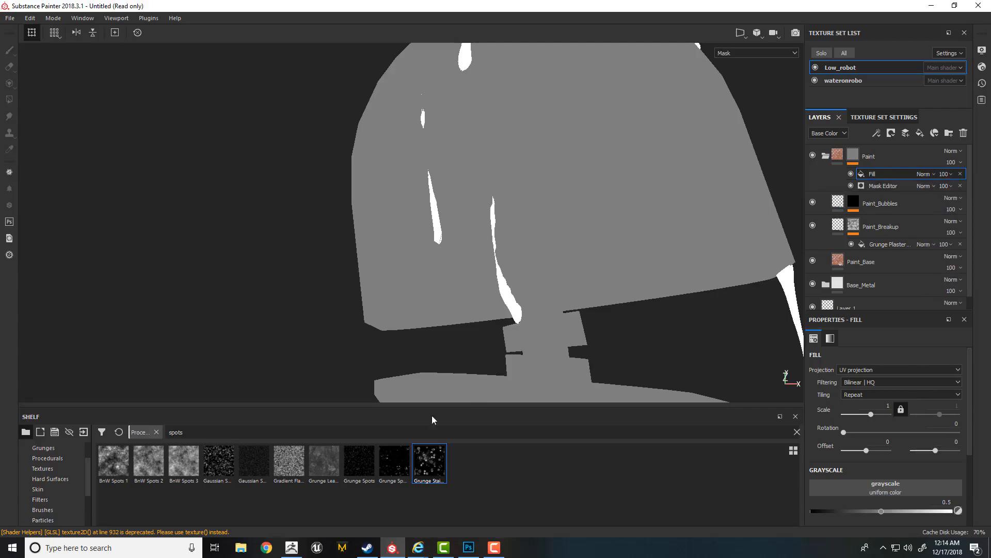
drag(219, 463, 867, 498)
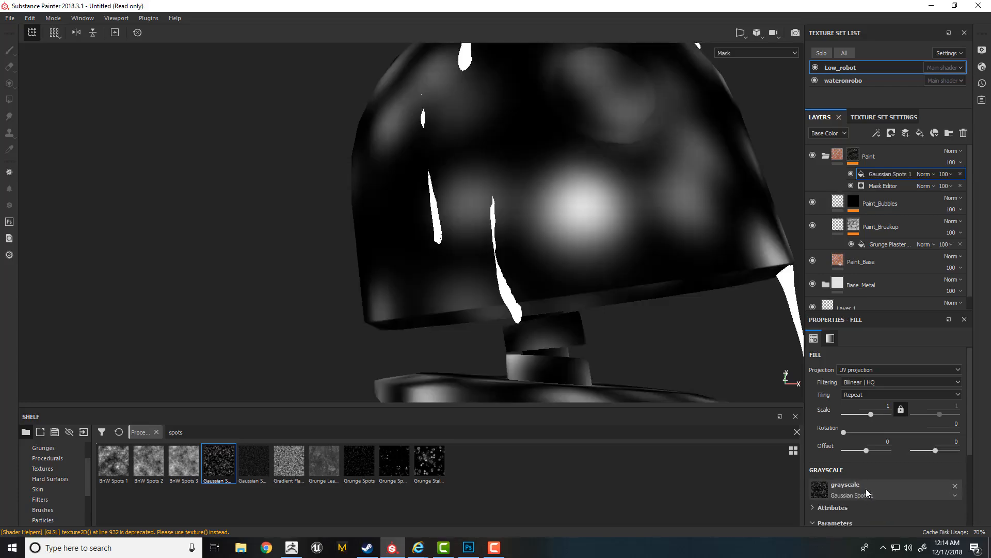
drag(873, 416, 879, 416)
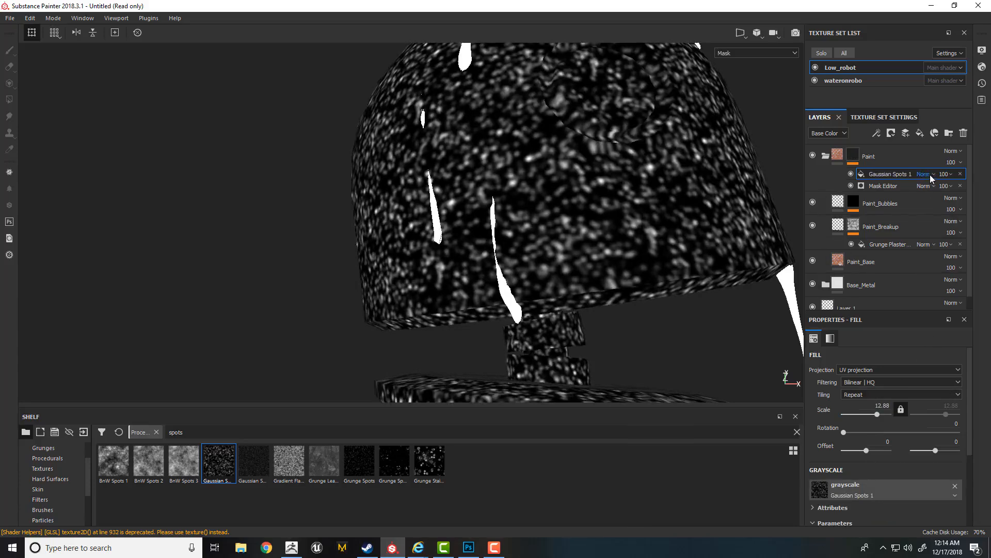
- Try the Multiply blend mode on the Gaussian Spots 1 fill, and settle on Divide
click(926, 174)
click(928, 224)
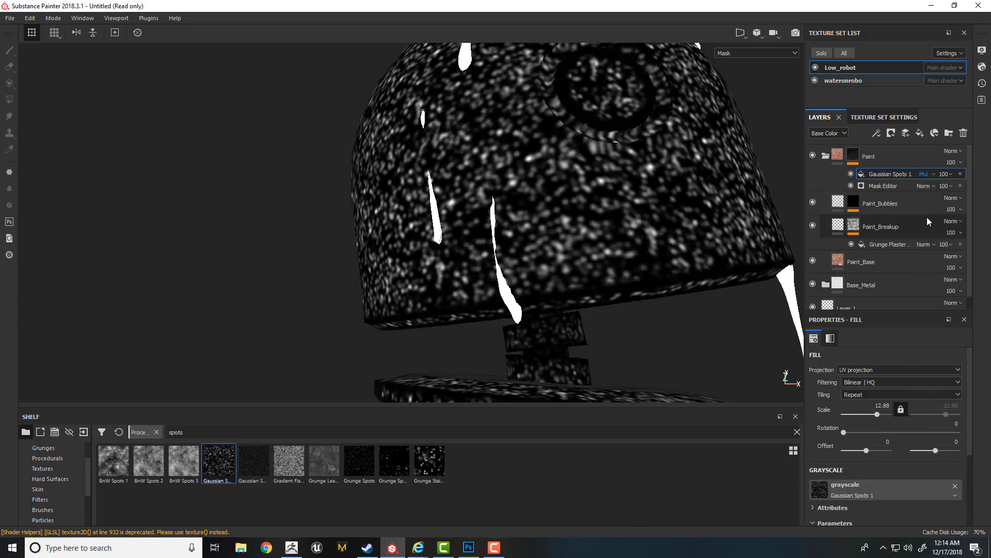
click(926, 174)
click(928, 232)
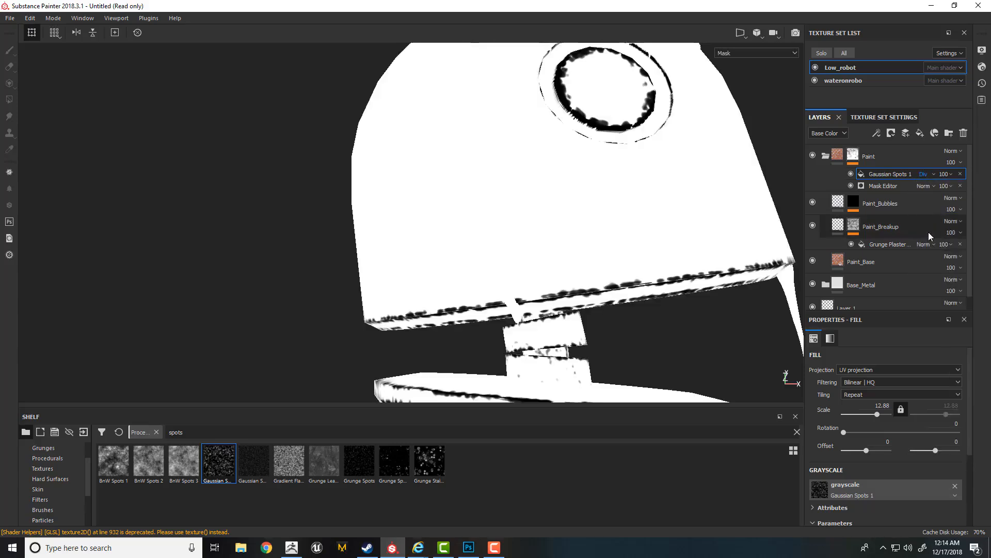
- Test the Gaussian Spots 1 fill's opacity, leave it at 100, and set the texture's Balance to 0.84
scroll(609, 282, up, 4)
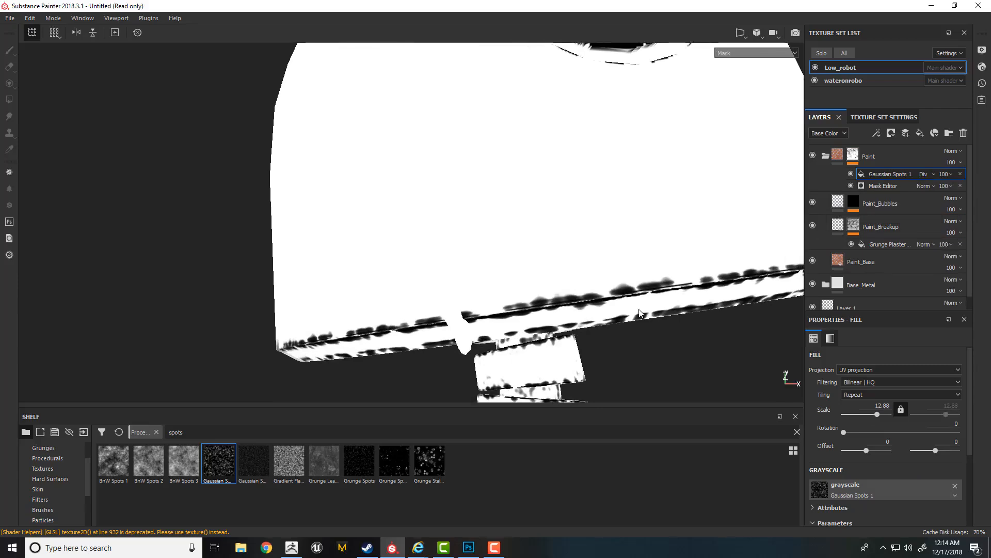
click(949, 176)
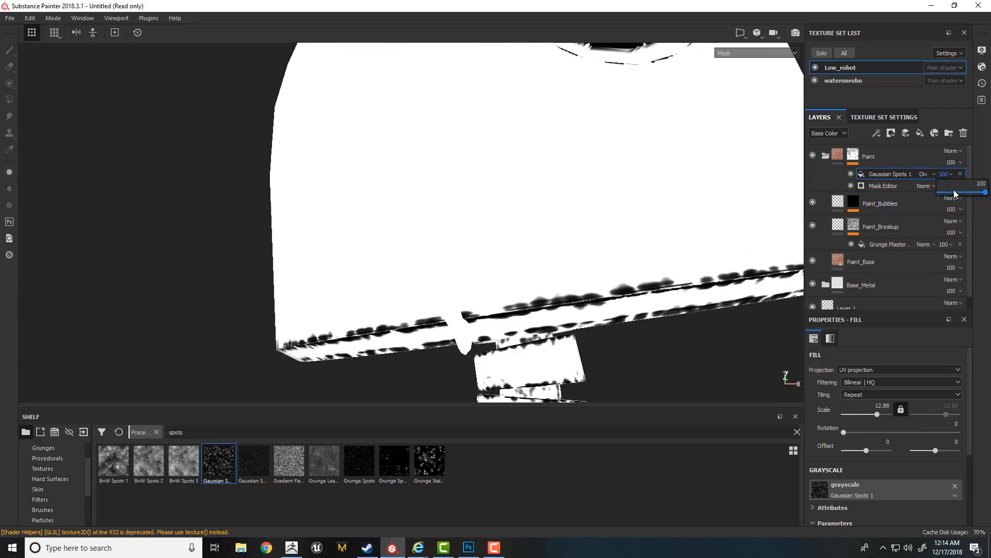
drag(958, 193, 987, 194)
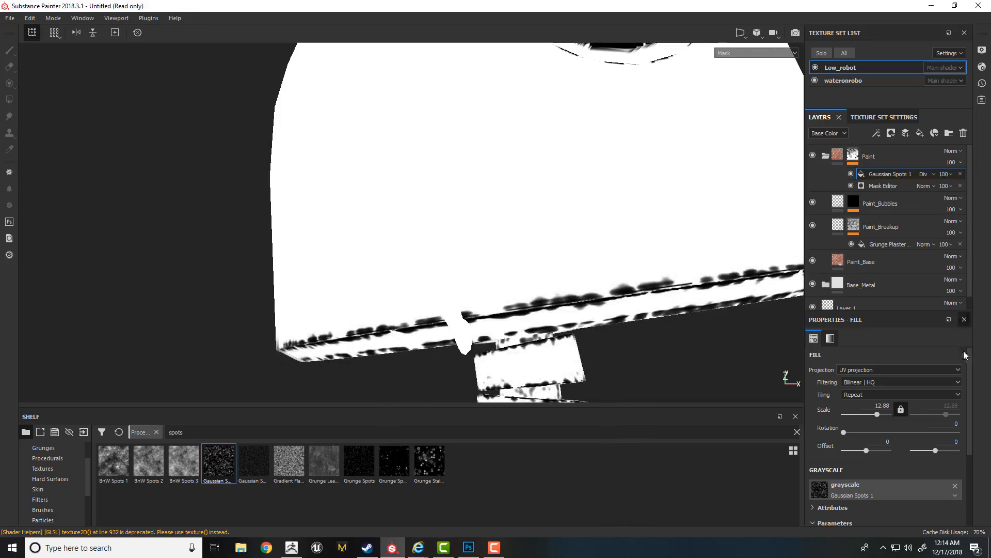
scroll(868, 454, down, 3)
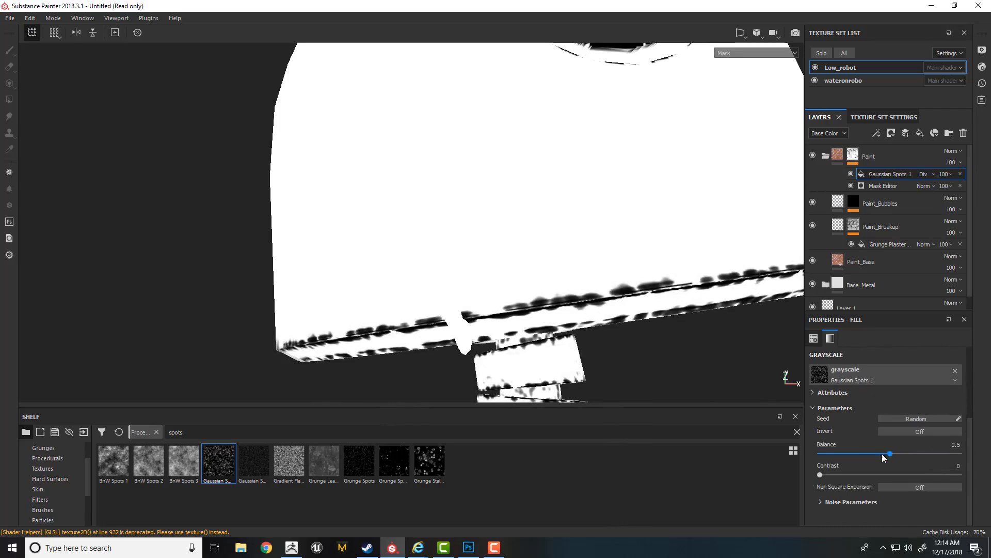
drag(883, 457, 936, 451)
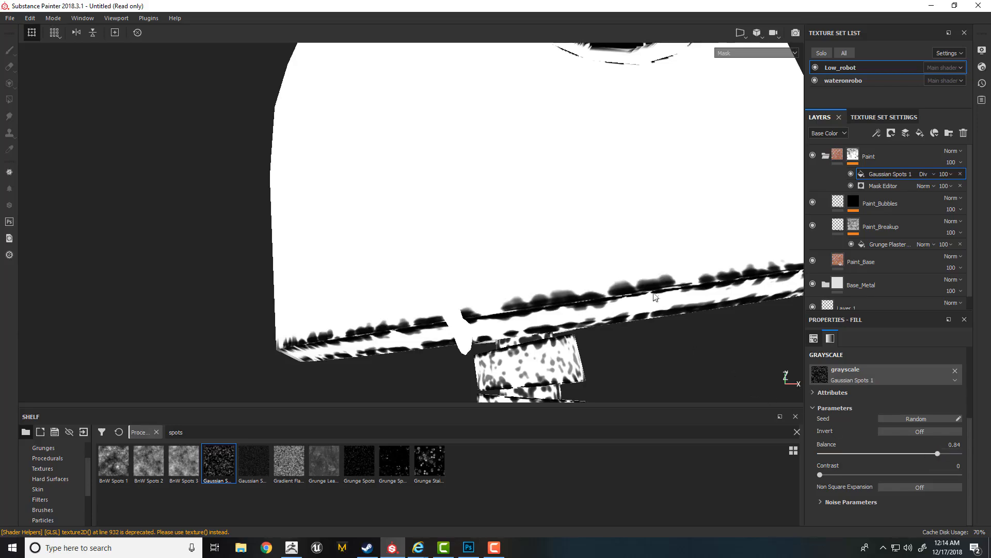
- Return to the material view and examine the chipped paint along the head's lower rim from several angles
key(m)
shift+right_drag(662, 279, 572, 280)
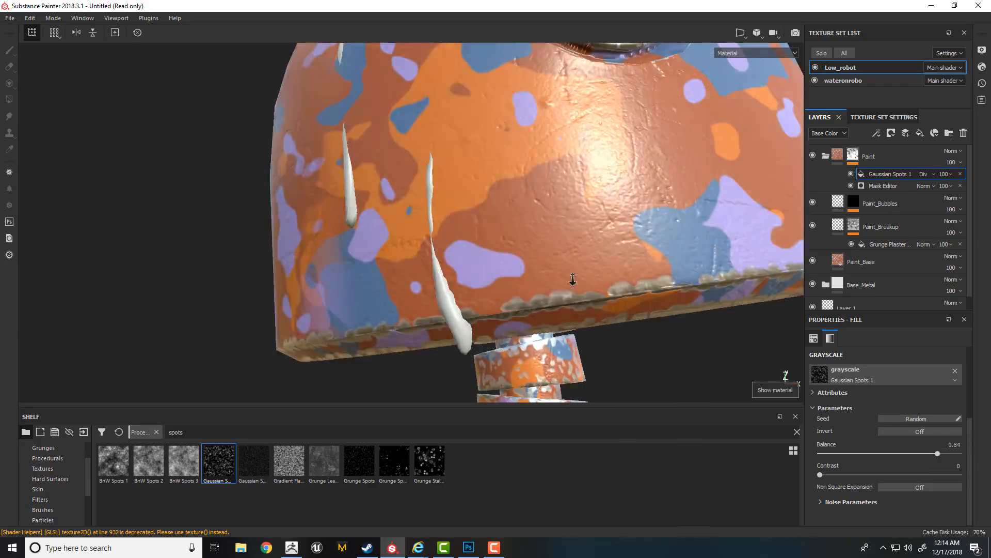
mouse_move(480, 278)
alt+mouse_down()
mouse_move(563, 284)
mouse_move(485, 286)
alt+mouse_up()
shift+right_drag(485, 286, 617, 303)
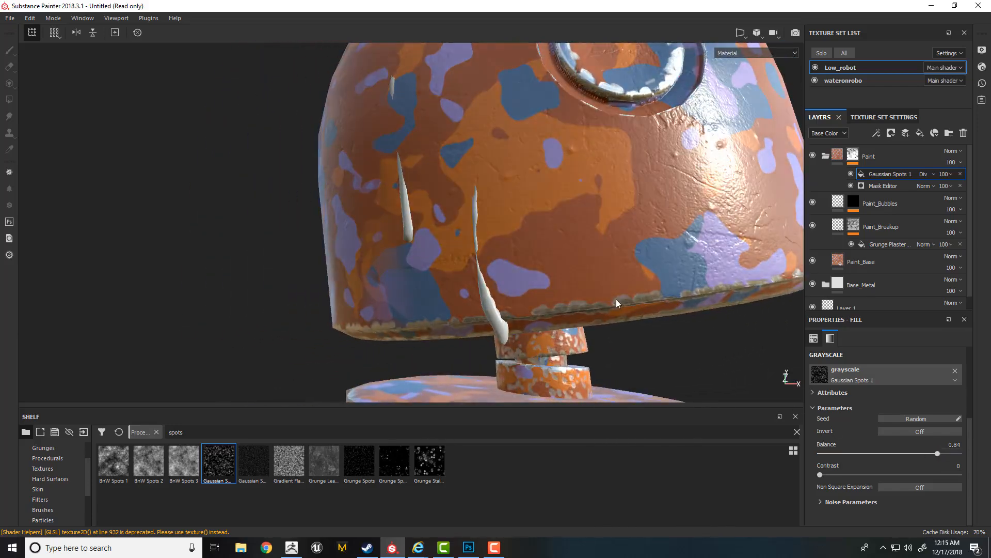
alt+drag(606, 270, 650, 286)
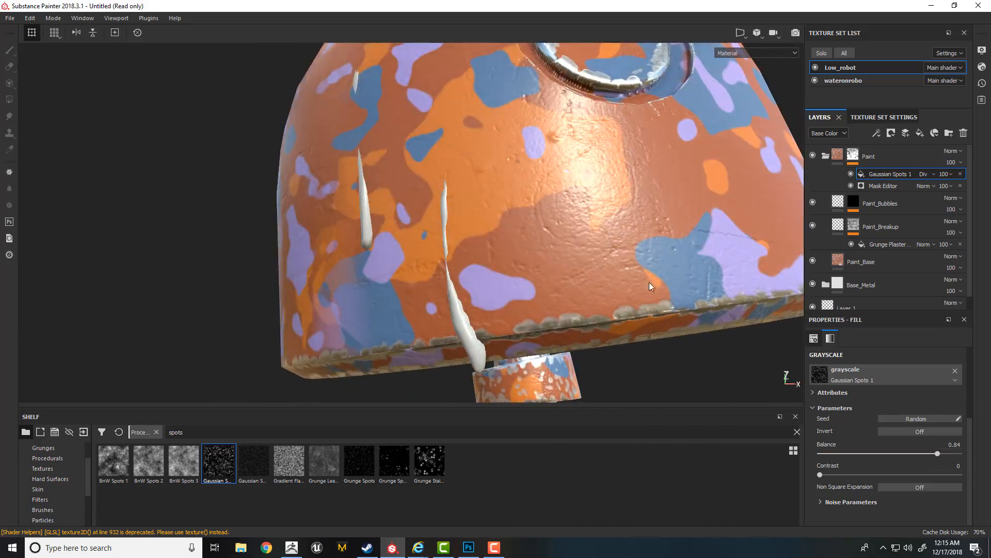
alt+drag(769, 235, 612, 267)
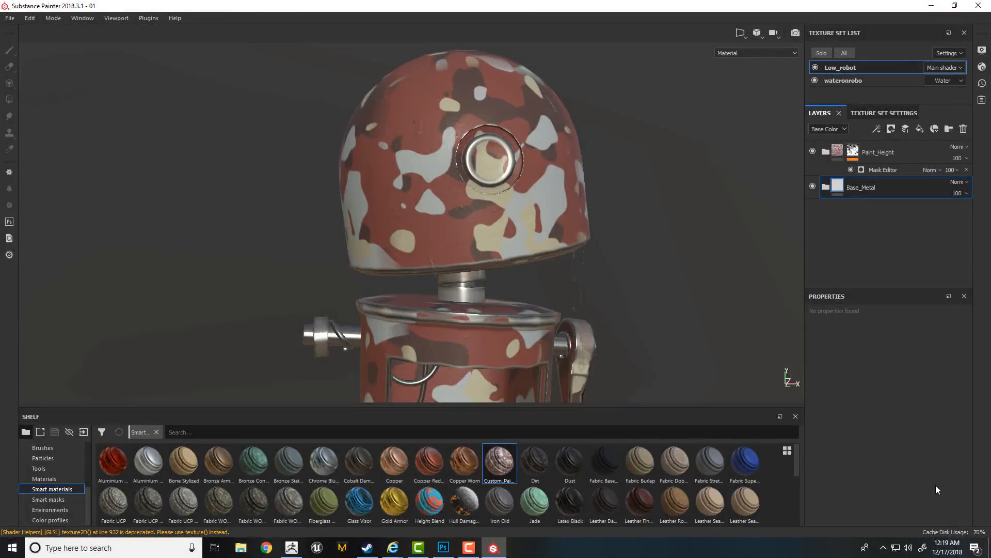
- Expand the Paint_Height folder and review the masks of its Paint_Airpockets and Paint_Breakup layers and the Paint fill
click(825, 152)
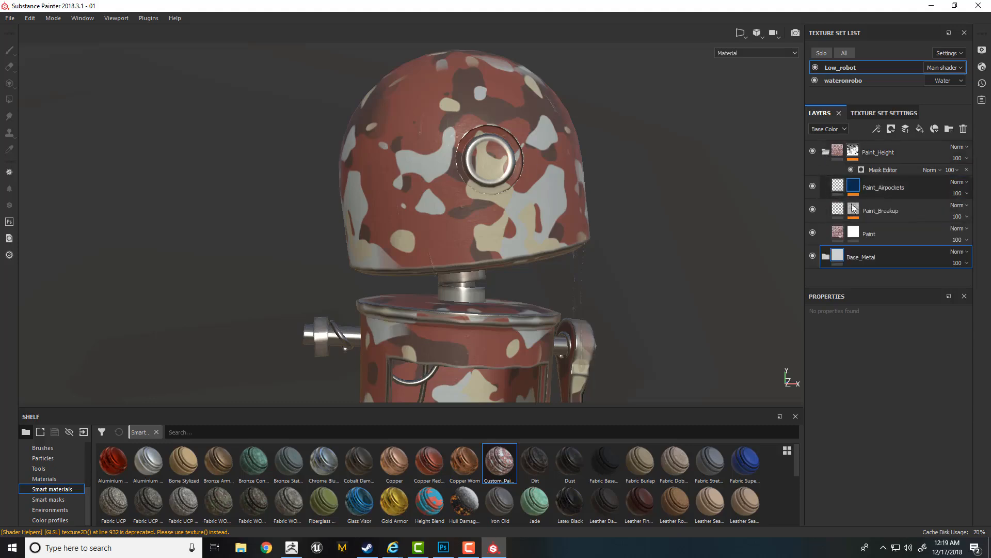
alt+click(853, 187)
alt+click(853, 234)
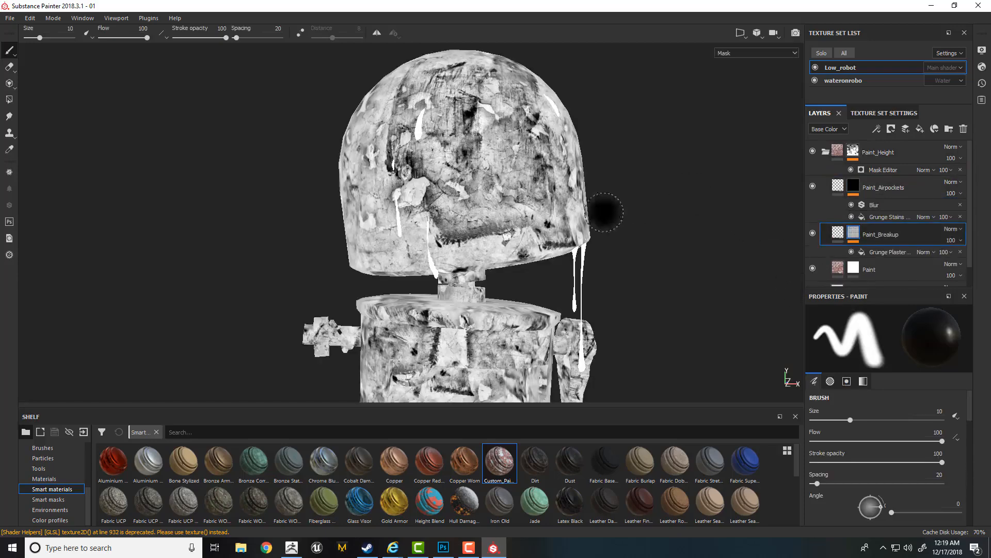
alt+click(853, 269)
click(838, 269)
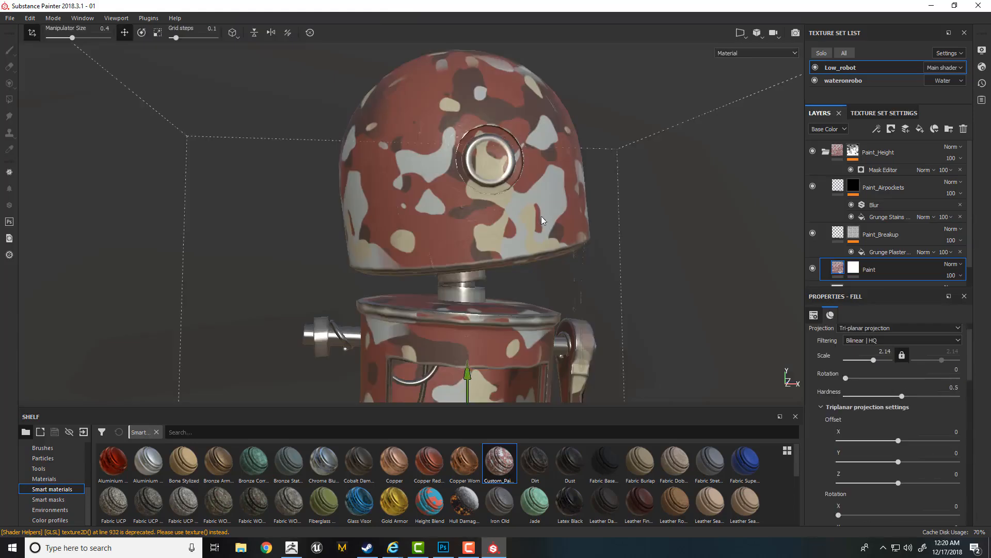
alt+right_drag(547, 223, 578, 227)
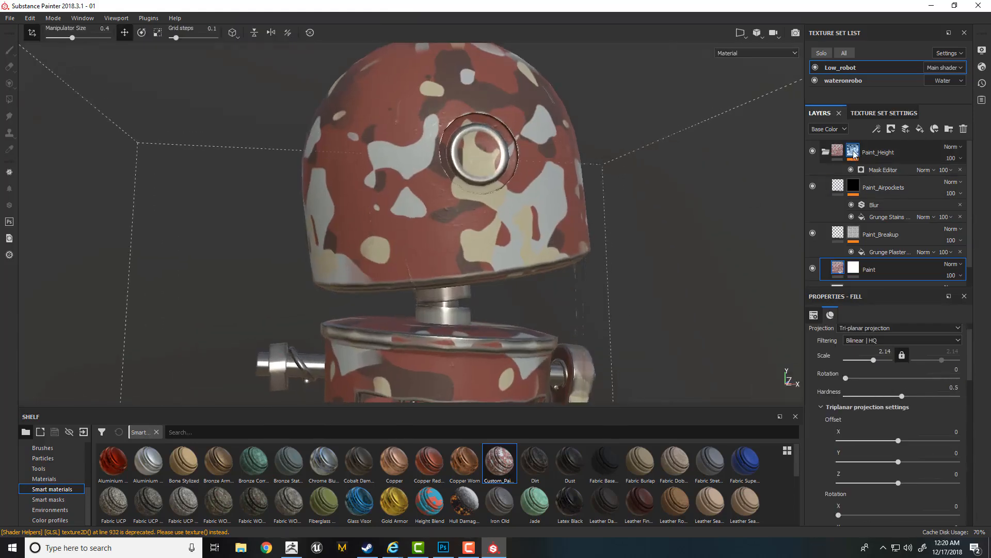
- Add a Warp filter above the Mask Editor in the Paint_Height folder's mask
click(853, 151)
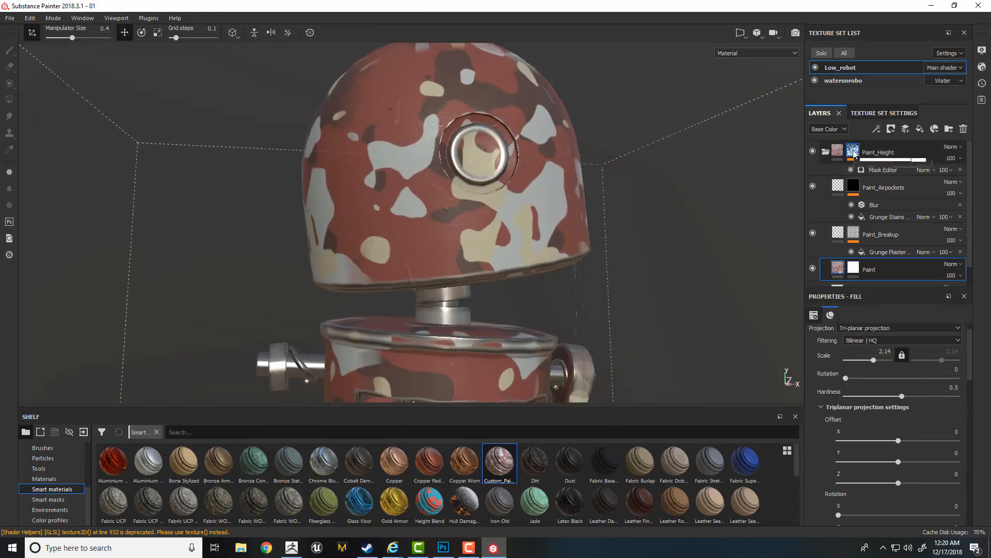
click(878, 171)
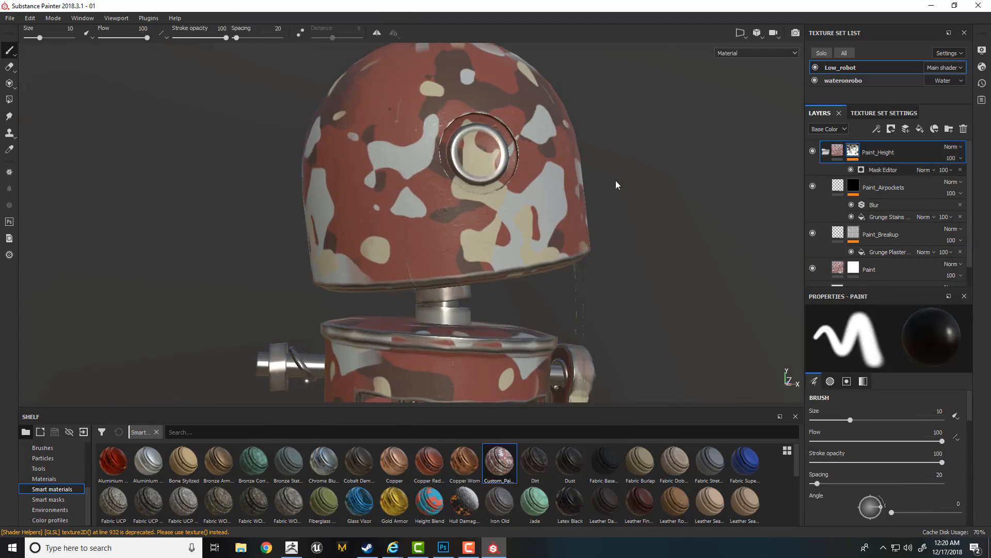
scroll(616, 181, up, 5)
mouse_move(597, 236)
alt+mouse_down()
mouse_move(580, 230)
mouse_move(593, 226)
alt+mouse_up()
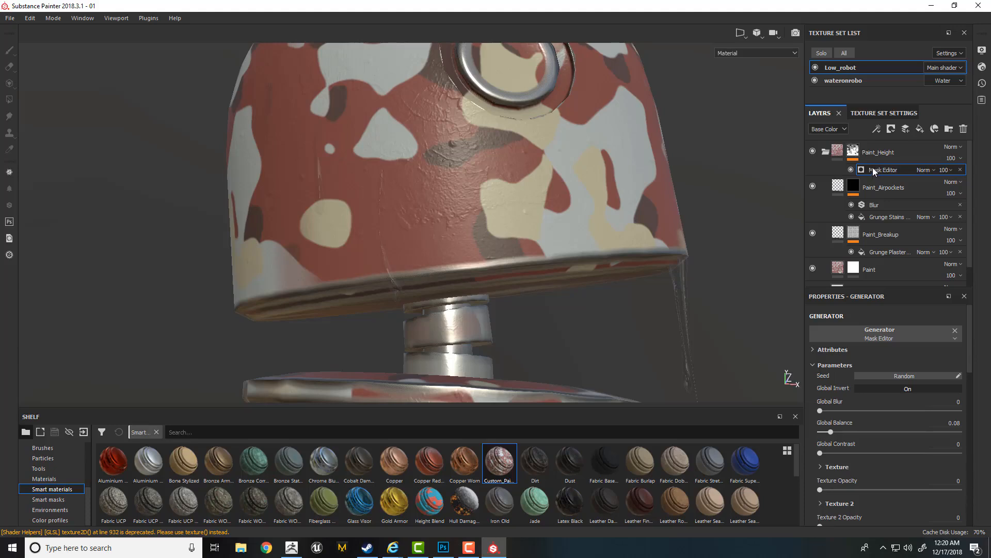
right_click(875, 169)
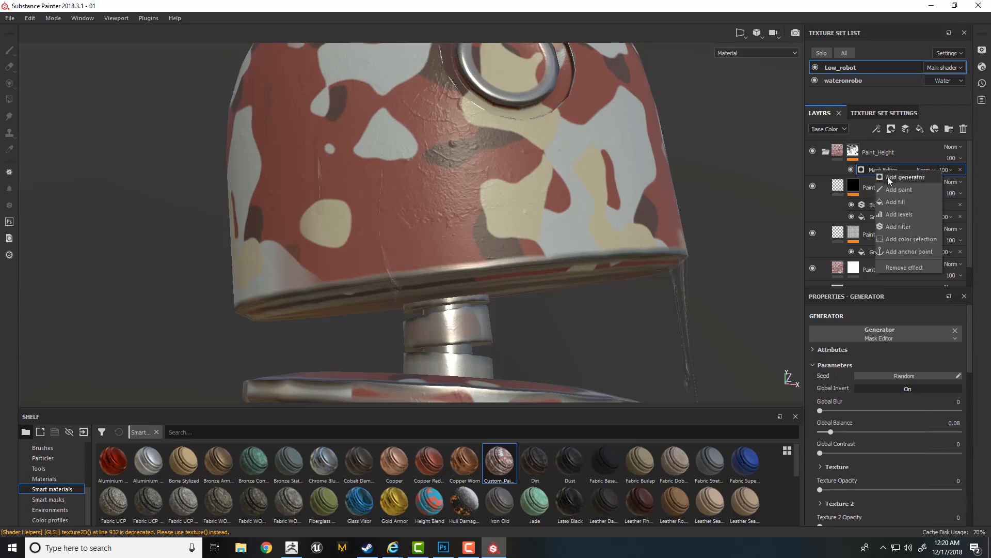
click(895, 227)
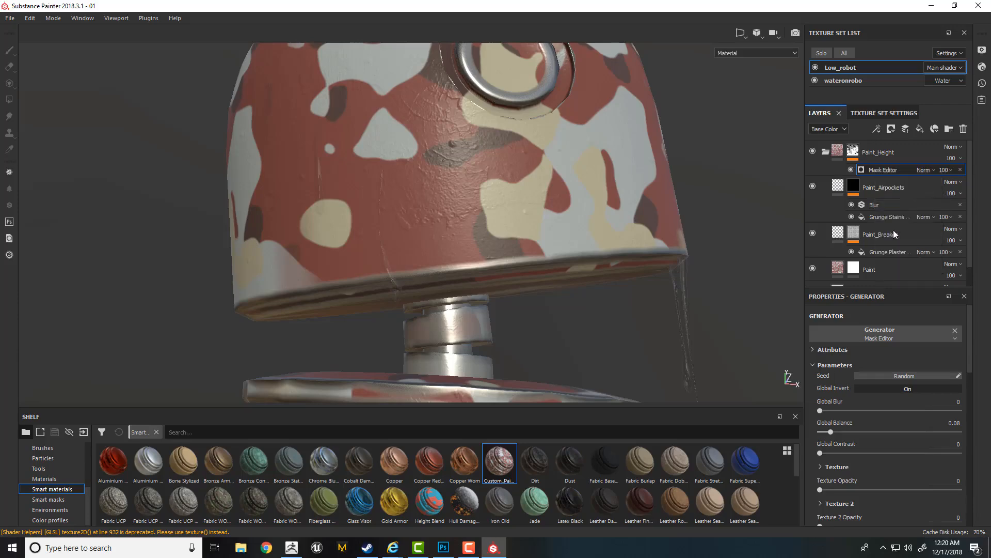
click(883, 334)
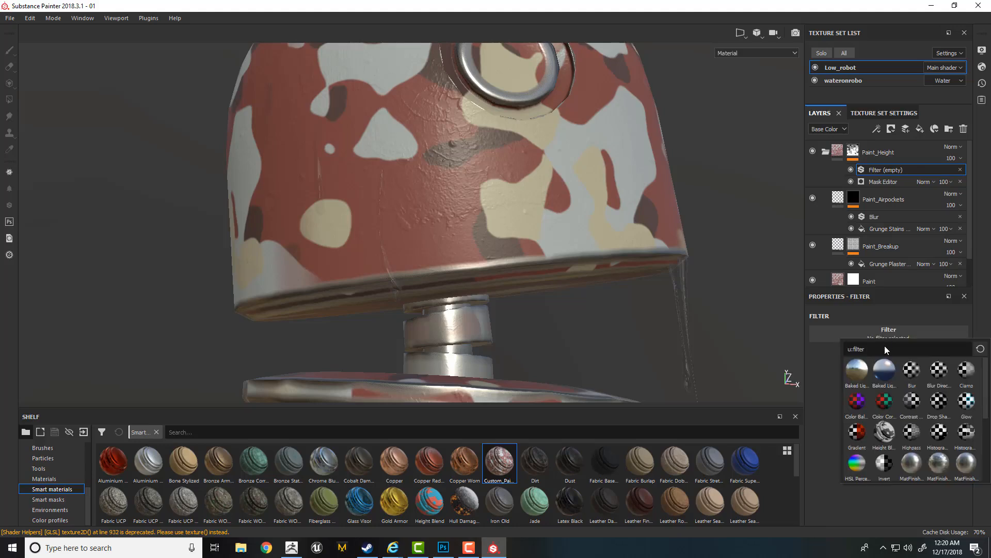
text(warp)
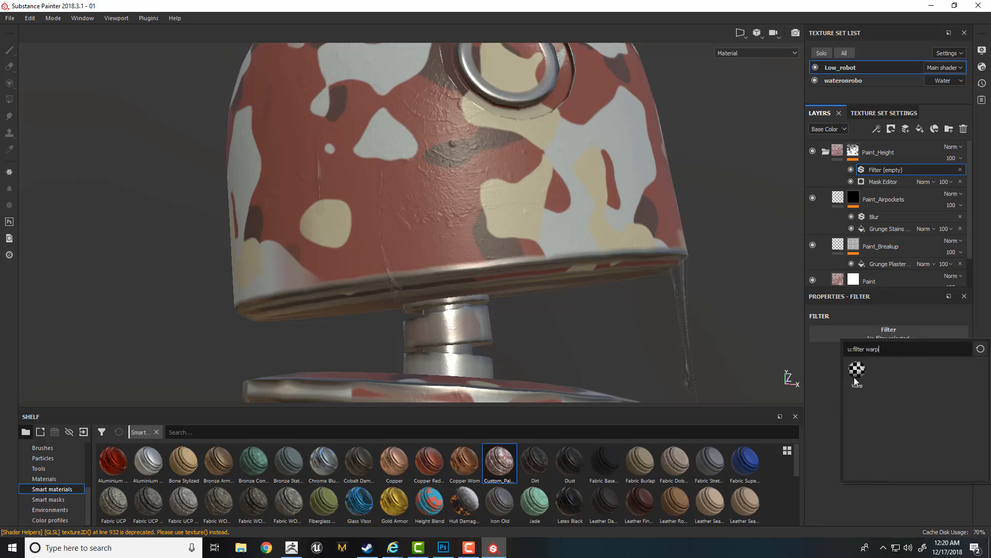
click(855, 381)
- Display the Paint_Height mask at the head's lower rim and set the Warp filter's Intensity to 1.07
scroll(602, 277, up, 3)
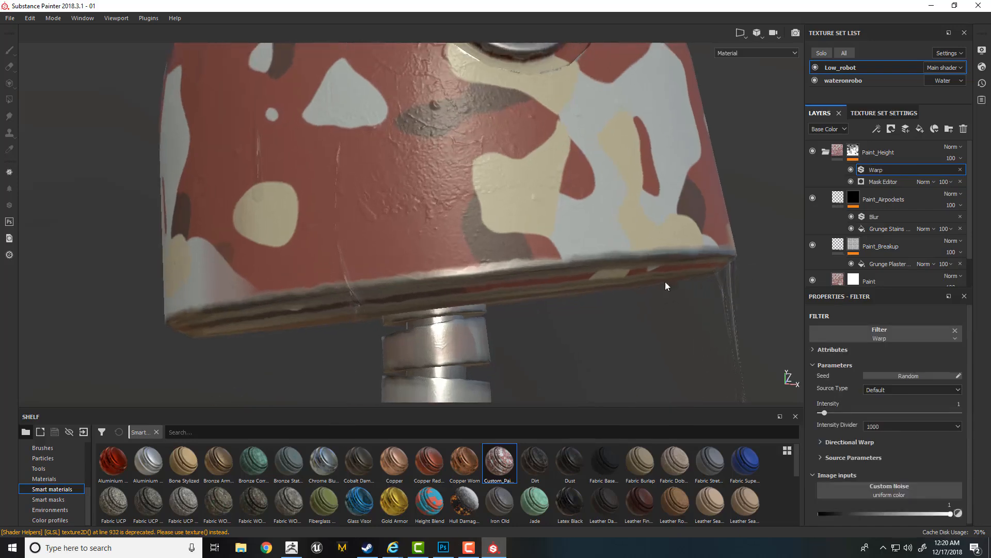
alt+click(853, 150)
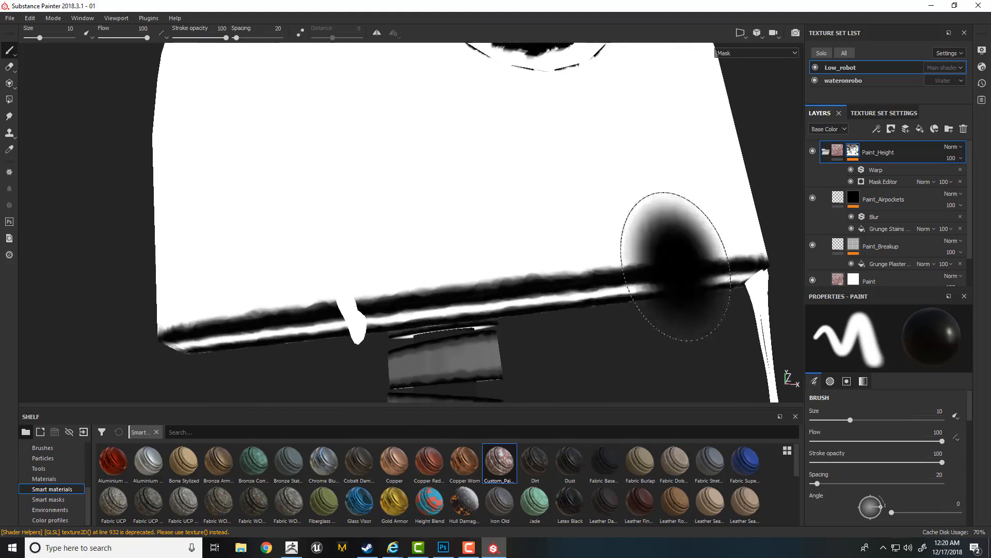
drag(971, 410, 972, 493)
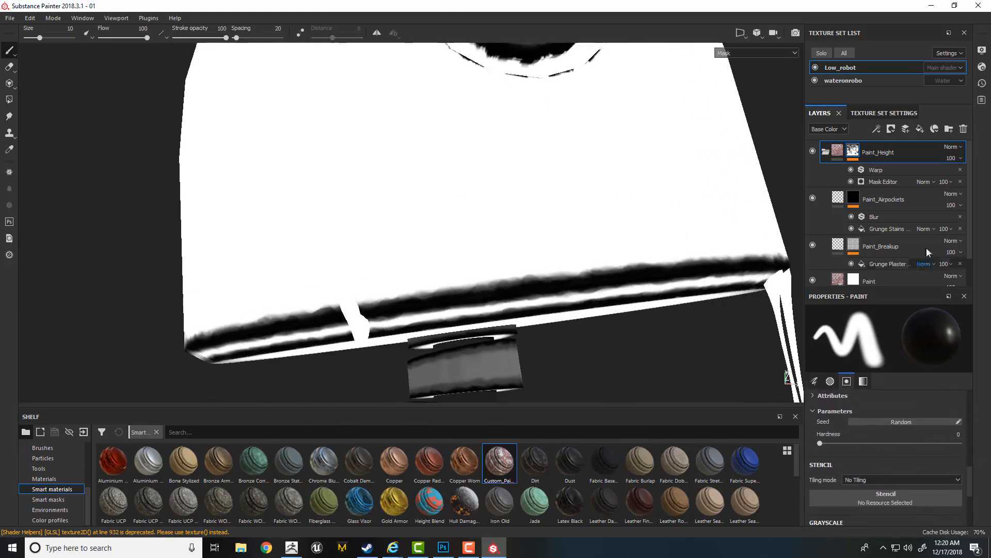
click(880, 170)
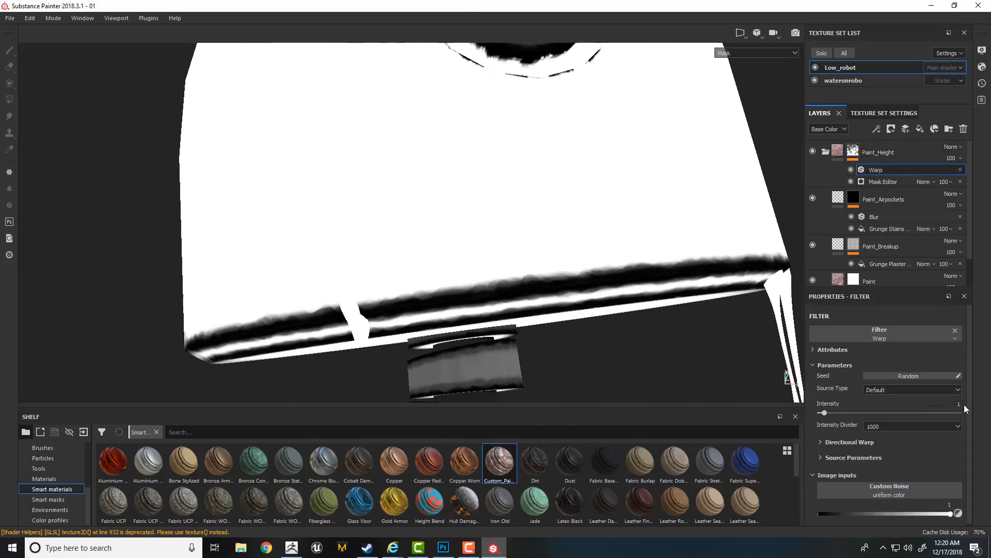
mouse_move(825, 413)
mouse_down()
mouse_move(854, 415)
mouse_move(824, 419)
mouse_up()
key(m)
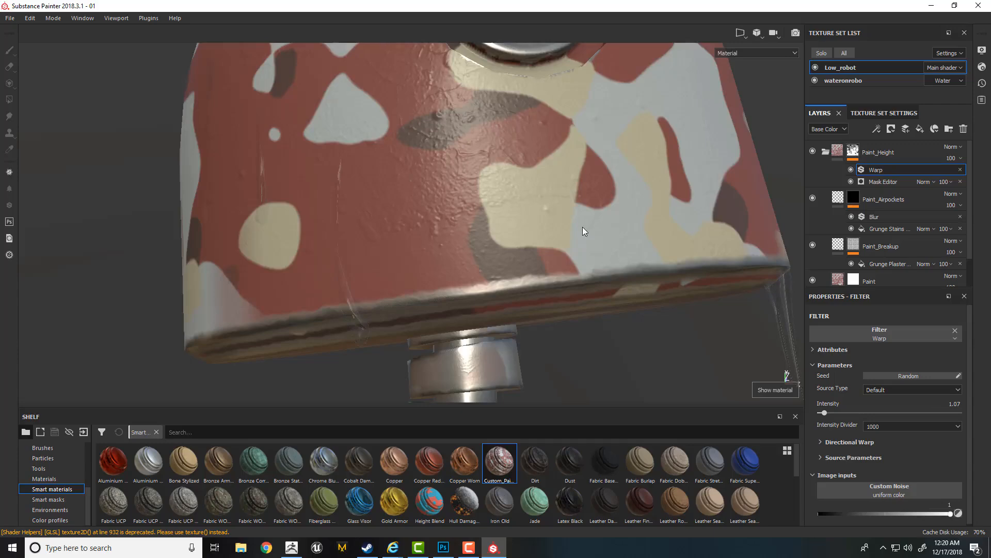
- Examine the warped paint edges in material view around the robot's head, eye ring, neck and body
shift+right_drag(630, 285, 609, 256)
alt+drag(608, 256, 532, 261)
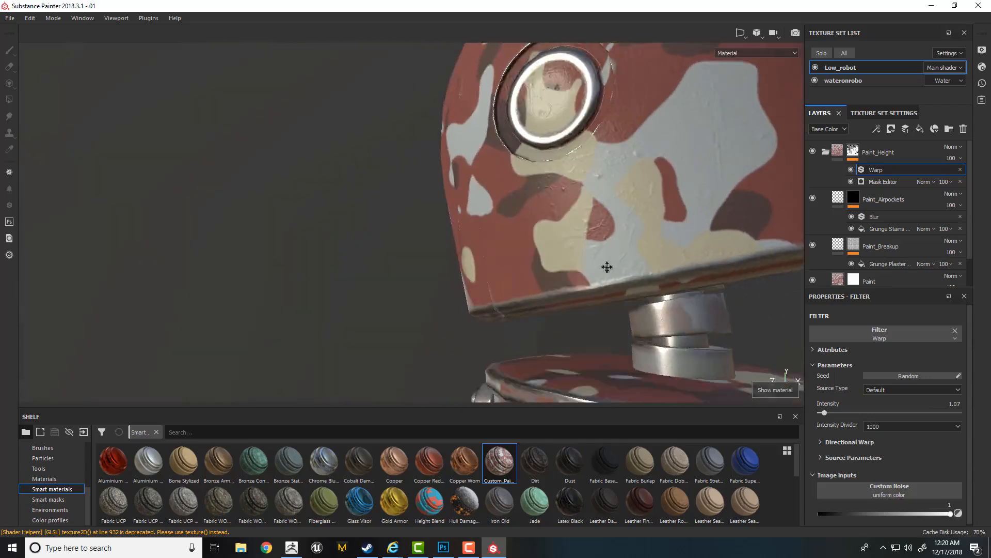
alt+middle_drag(606, 268, 532, 258)
alt+right_drag(620, 258, 690, 251)
alt+drag(517, 248, 470, 231)
shift+right_drag(469, 230, 405, 228)
alt+drag(404, 227, 494, 237)
mouse_move(494, 237)
shift+right_down()
mouse_move(468, 247)
mouse_move(477, 245)
shift+right_up()
alt+middle_drag(516, 238, 707, 221)
alt+right_drag(708, 221, 348, 200)
alt+drag(449, 219, 470, 242)
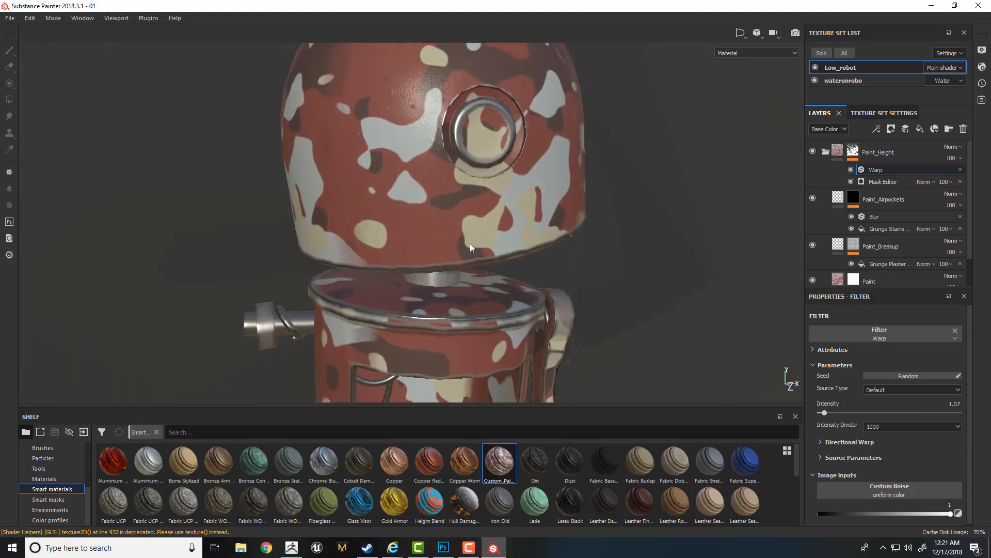
alt+drag(563, 297, 560, 248)
alt+right_drag(543, 256, 534, 283)
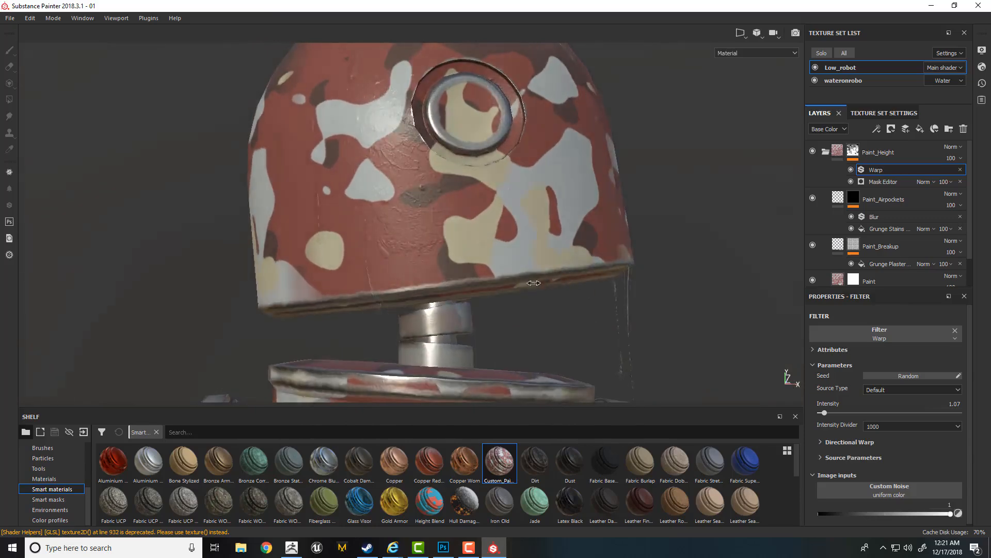
alt+right_drag(448, 235, 474, 292)
alt+drag(473, 292, 461, 276)
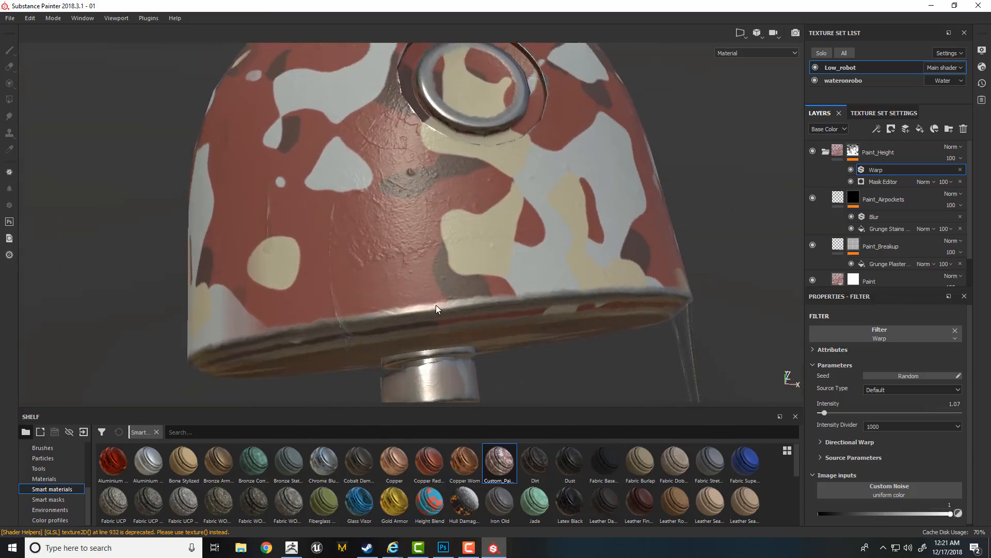
alt+right_drag(435, 305, 474, 308)
alt+drag(474, 309, 452, 293)
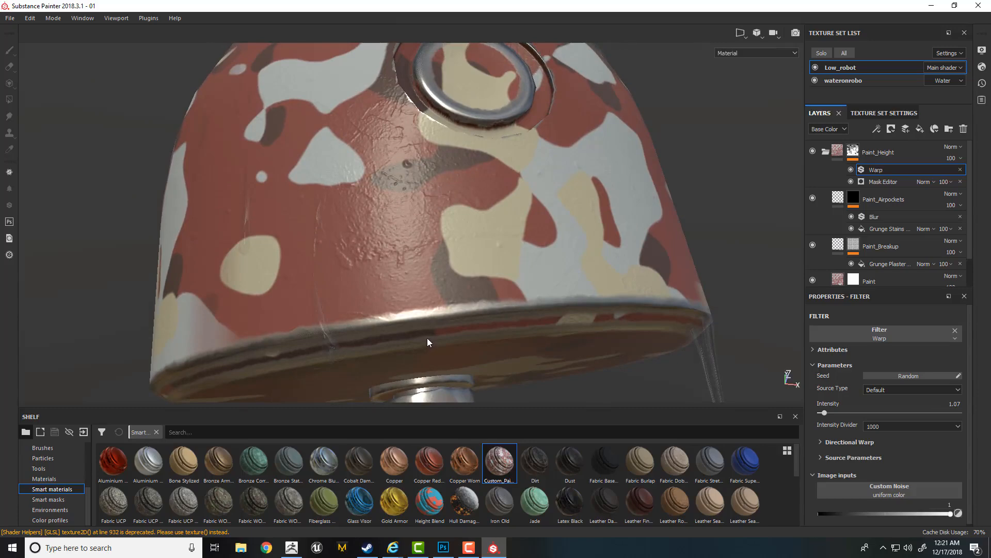
- Set the Paint fill layer's Height to 0.0836 and check the paint thickness along the head's lower rim
click(835, 282)
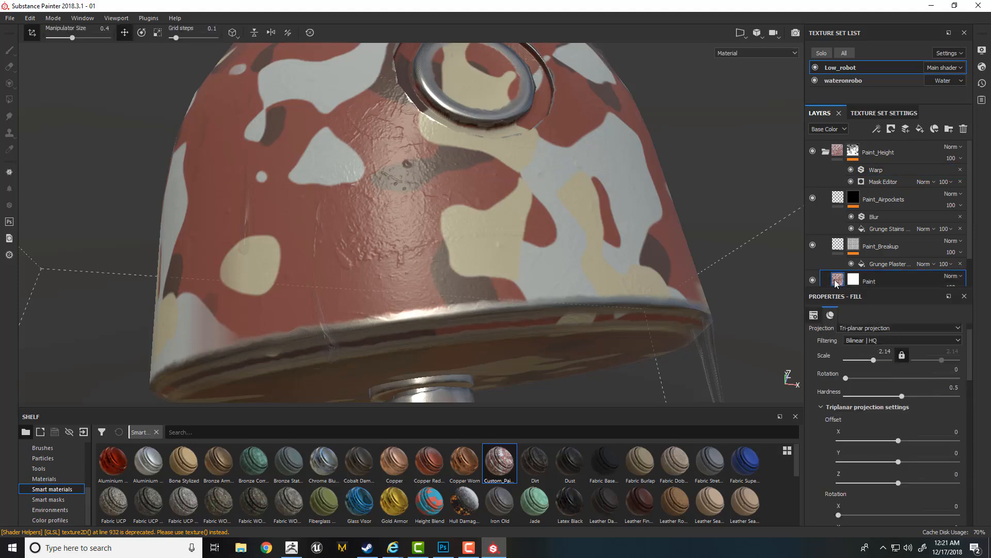
drag(970, 377, 963, 516)
drag(875, 480, 887, 479)
scroll(574, 246, down, 2)
alt+drag(574, 246, 448, 262)
scroll(527, 276, up, 5)
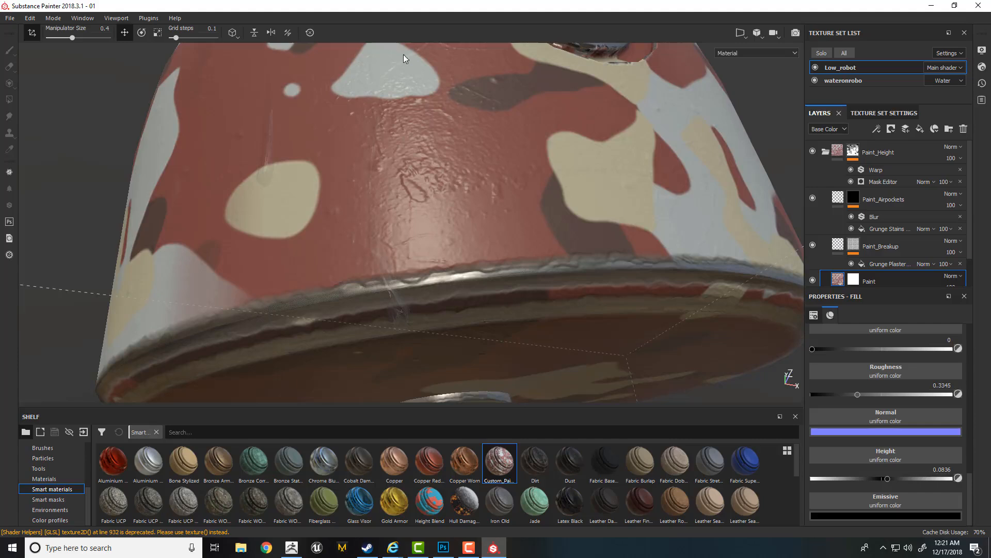
alt+drag(403, 54, 449, 246)
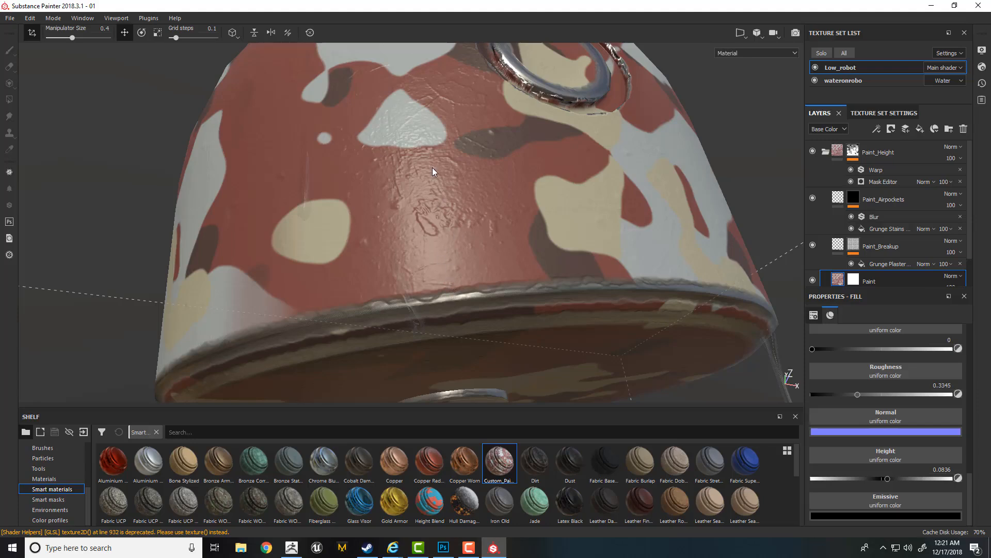
- Display the Paint_Height folder's mask and examine its warped edges on the head rim and eye ring
alt+click(854, 152)
scroll(434, 213, down, 2)
alt+right_drag(434, 213, 302, 130)
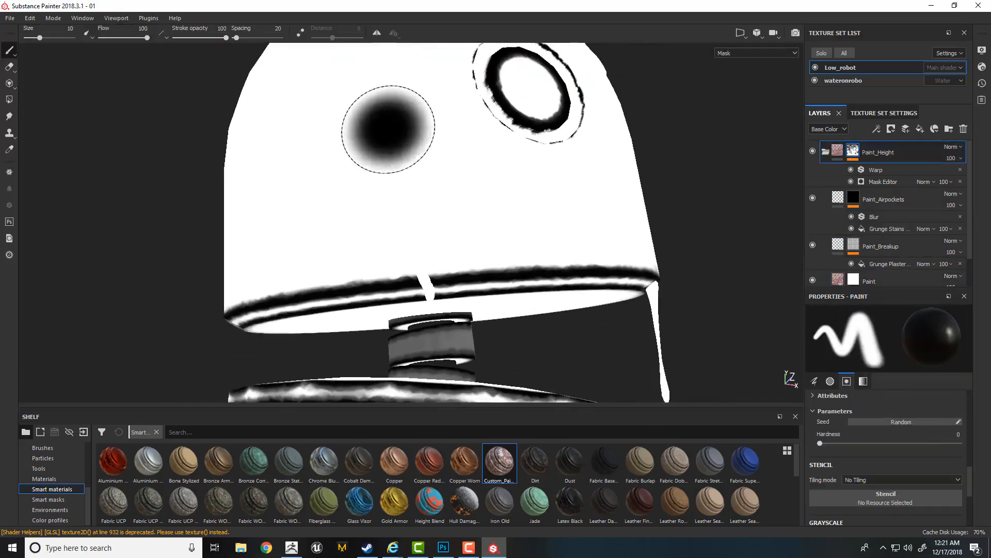
alt+right_drag(391, 129, 676, 258)
alt+drag(447, 209, 461, 233)
- Return to the material view, reduce the brush to size 0.1 with hardness 0.045, and inspect the head's lower rim
key(m)
alt+right_drag(450, 213, 570, 286)
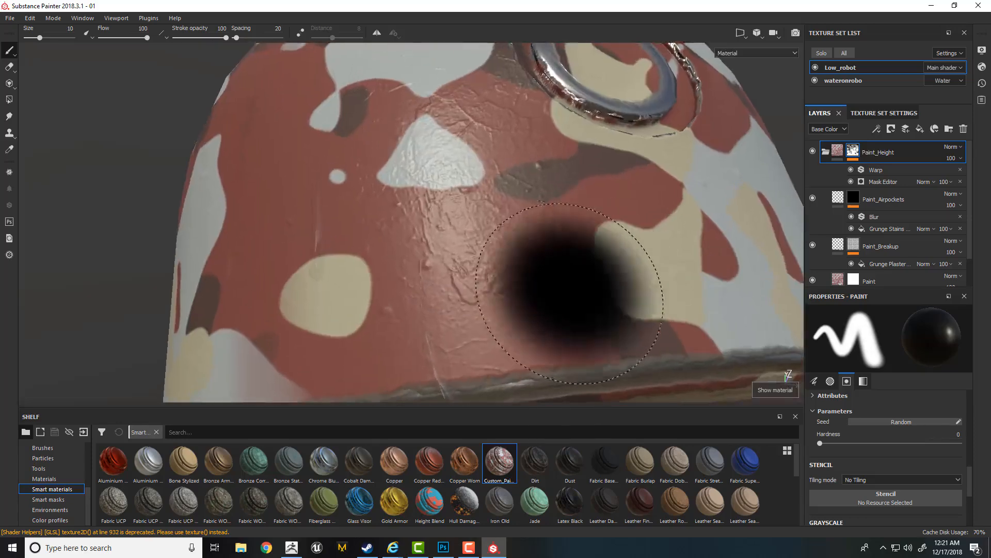
alt+drag(570, 287, 505, 191)
ctrl+right_drag(484, 242, 455, 242)
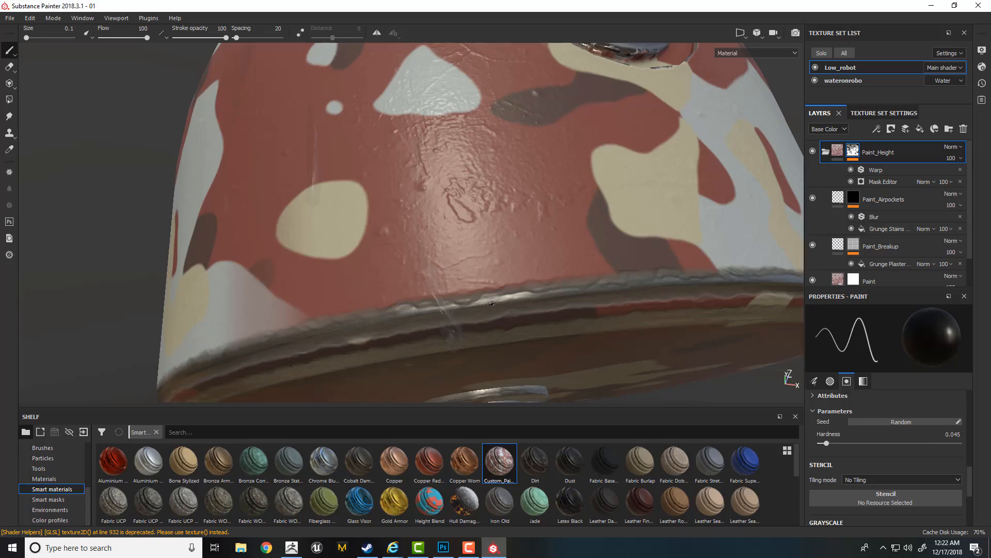
mouse_move(492, 303)
alt+mouse_down()
mouse_move(469, 250)
mouse_move(595, 257)
mouse_move(363, 241)
alt+mouse_up()
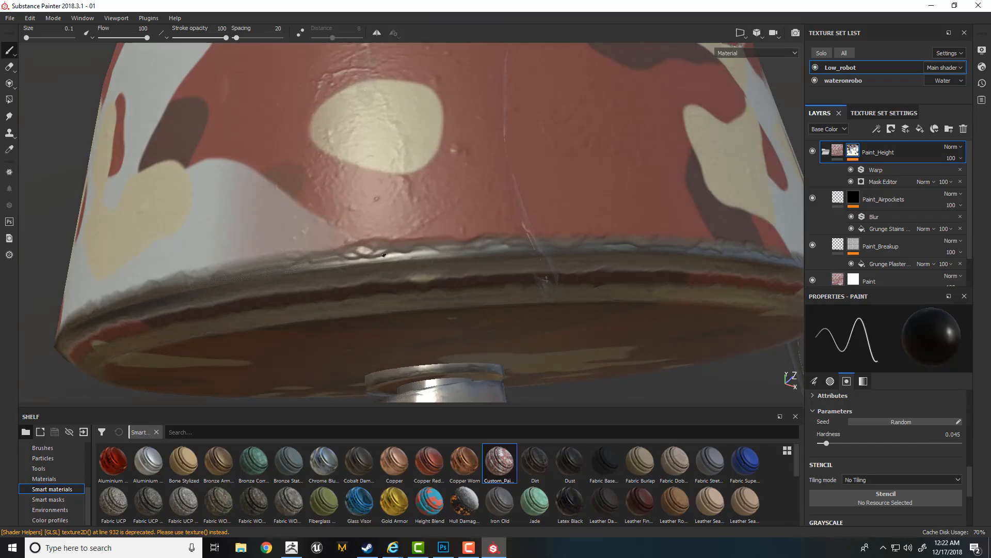
mouse_move(414, 268)
alt+mouse_down()
mouse_move(467, 269)
mouse_move(394, 194)
mouse_move(478, 237)
alt+mouse_up()
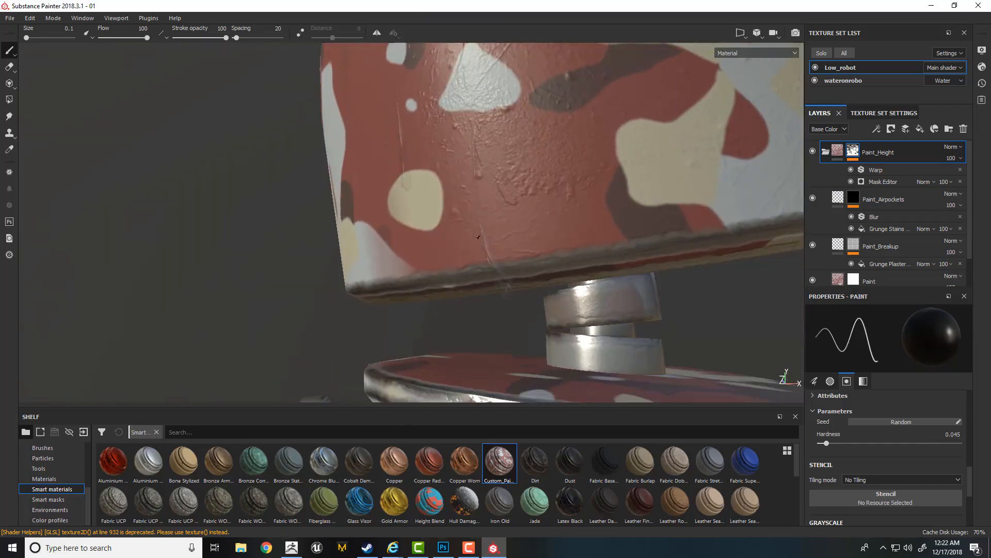
- Add a Levels effect above the Warp filter in the Paint_Height folder's mask
click(879, 169)
right_click(879, 169)
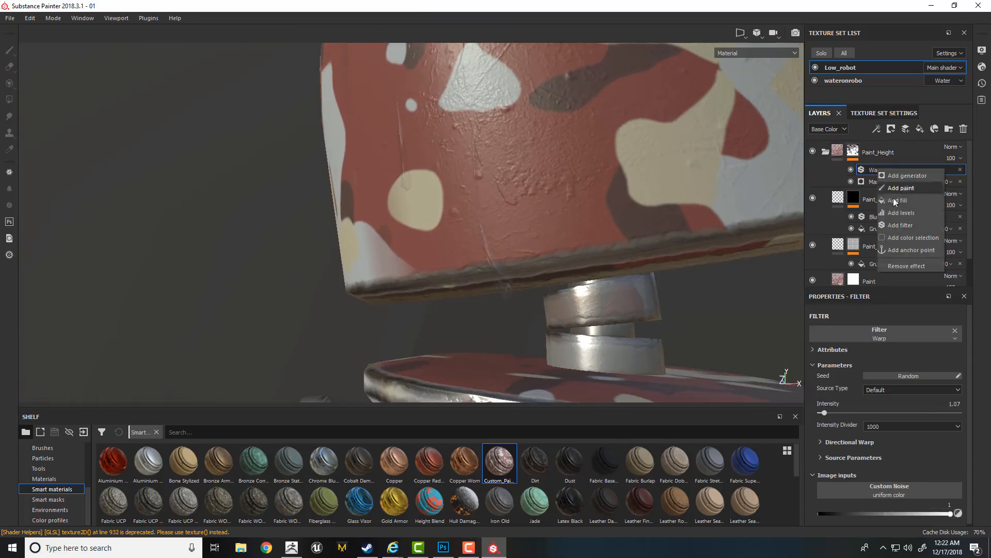
click(900, 212)
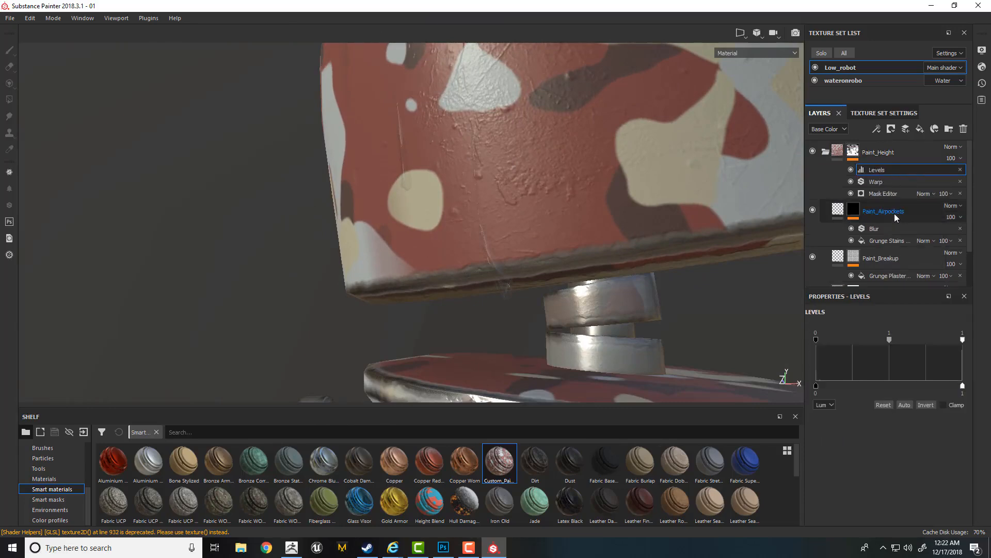
- Raise the black input of the Paint_Height mask's Levels effect to 0.289 and check the head's lower rim
alt+drag(708, 275, 613, 215)
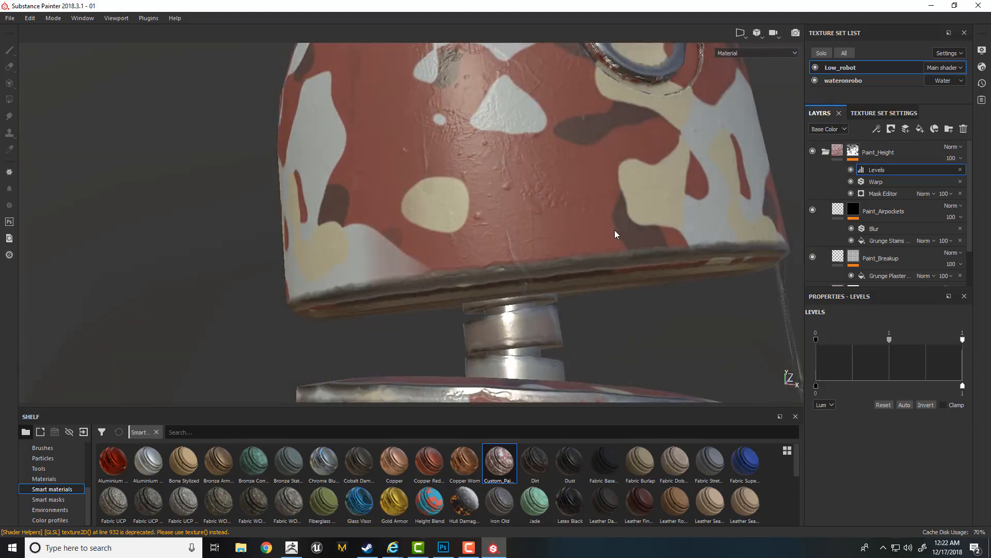
drag(817, 339, 858, 340)
mouse_move(695, 270)
alt+mouse_down()
mouse_move(568, 241)
mouse_move(525, 249)
mouse_move(580, 310)
mouse_move(509, 260)
alt+mouse_up()
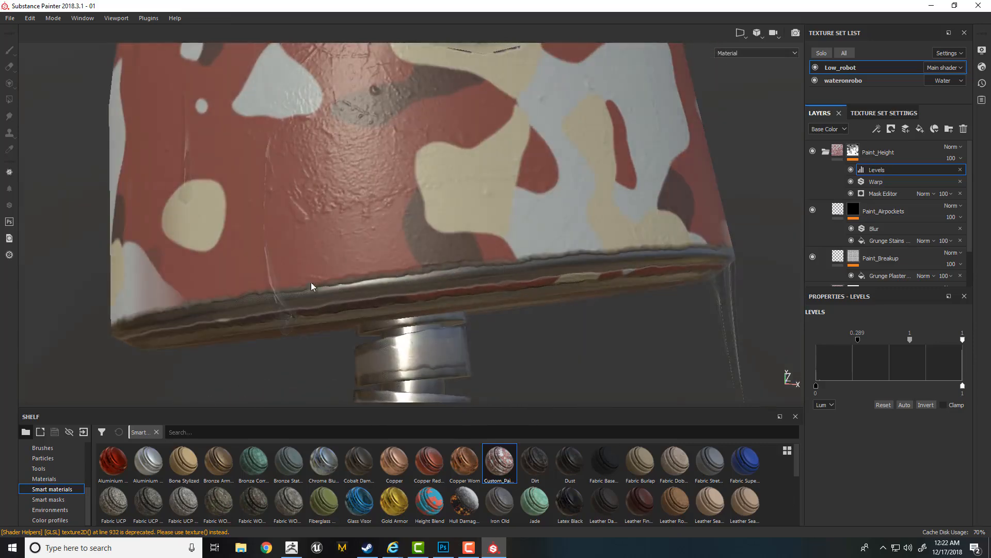
alt+right_drag(360, 316, 268, 62)
alt+drag(508, 263, 511, 289)
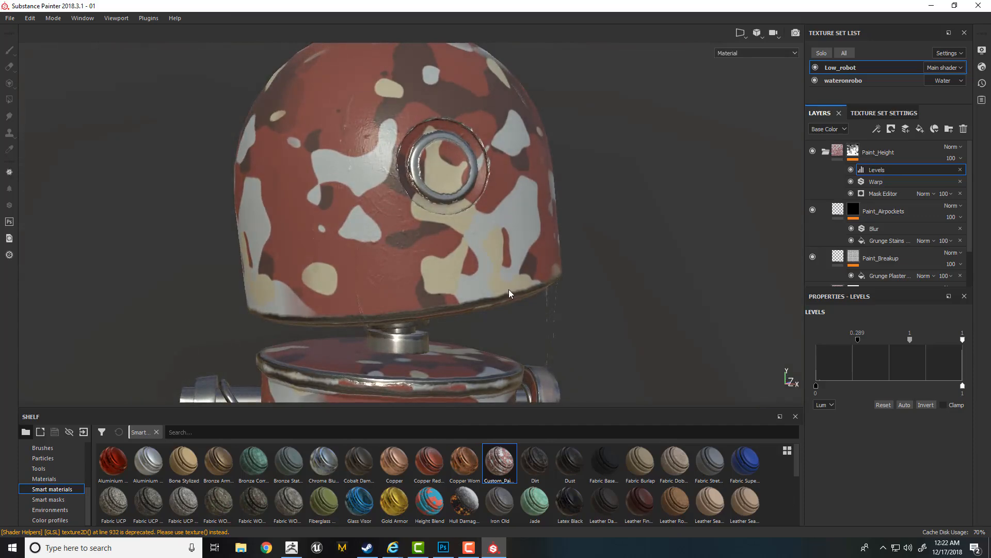
- Set the Paint fill layer's Height to 0 and inspect the paint edge along the head's lower rim
scroll(959, 229, down, 2)
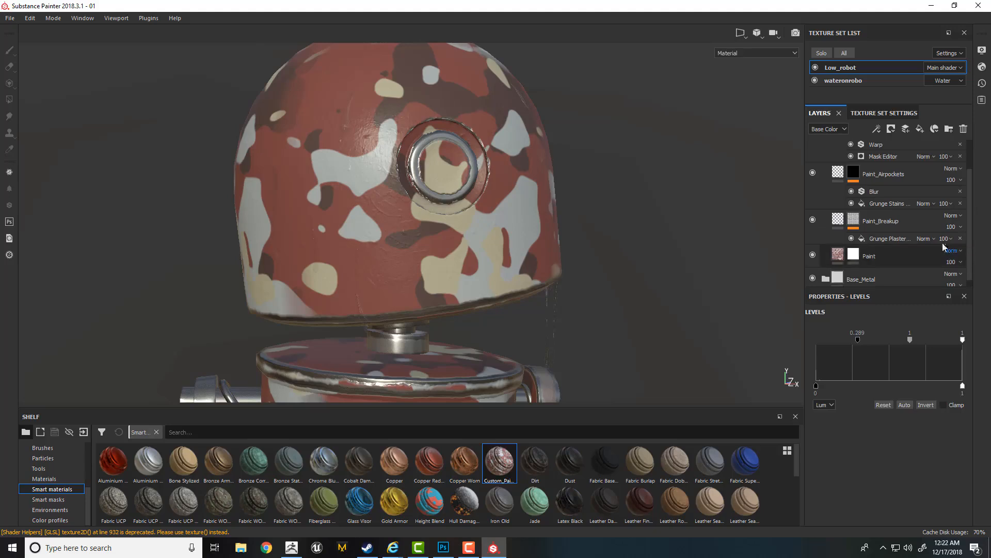
click(959, 256)
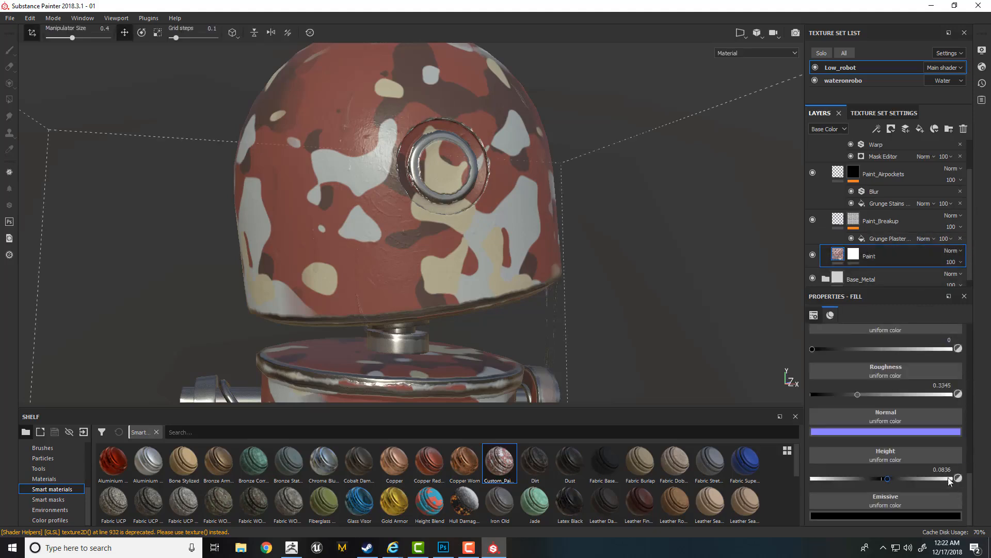
drag(931, 470, 958, 471)
text(0)
key(Return)
alt+drag(528, 255, 522, 242)
alt+right_drag(523, 258, 519, 333)
alt+middle_drag(519, 333, 541, 295)
shift+right_drag(541, 295, 435, 297)
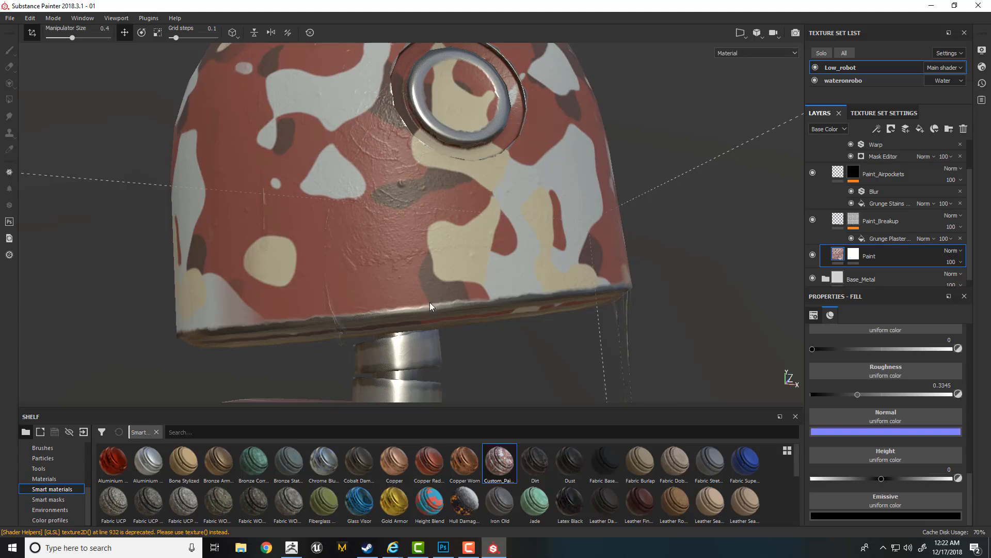
- Collapse the Paint_Height folder, add a fill layer above it and name the layer Paint_ChippingHeight
scroll(847, 196, up, 2)
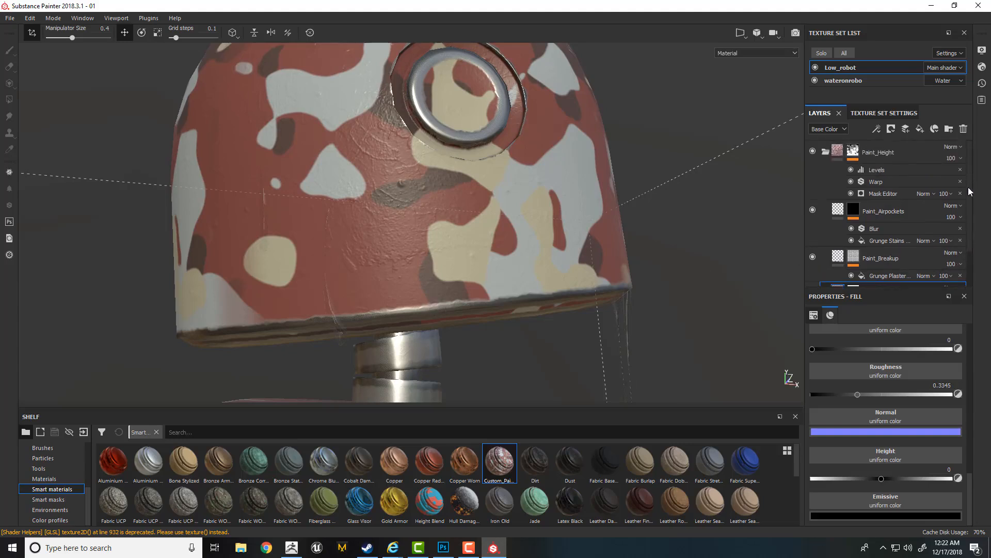
click(825, 151)
click(875, 151)
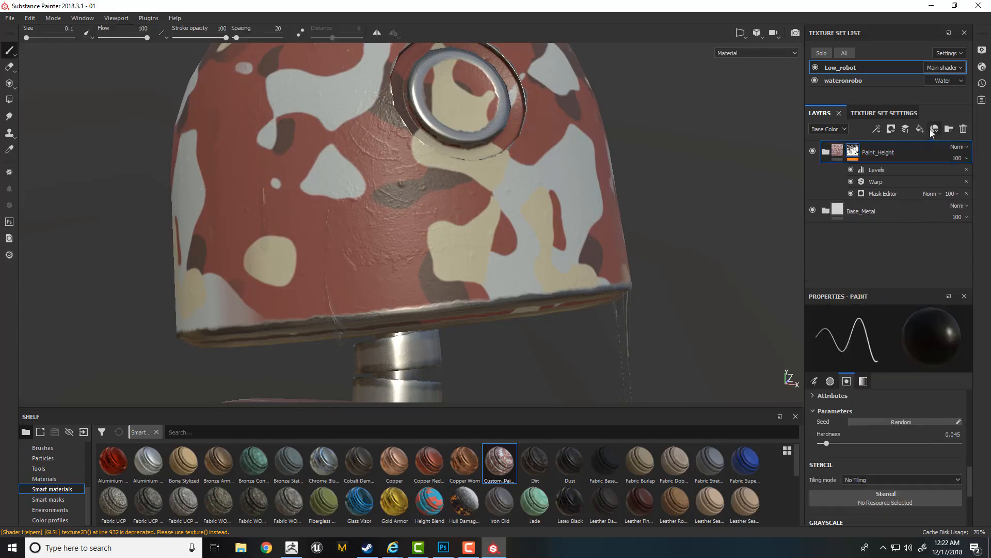
click(920, 130)
double_click(878, 152)
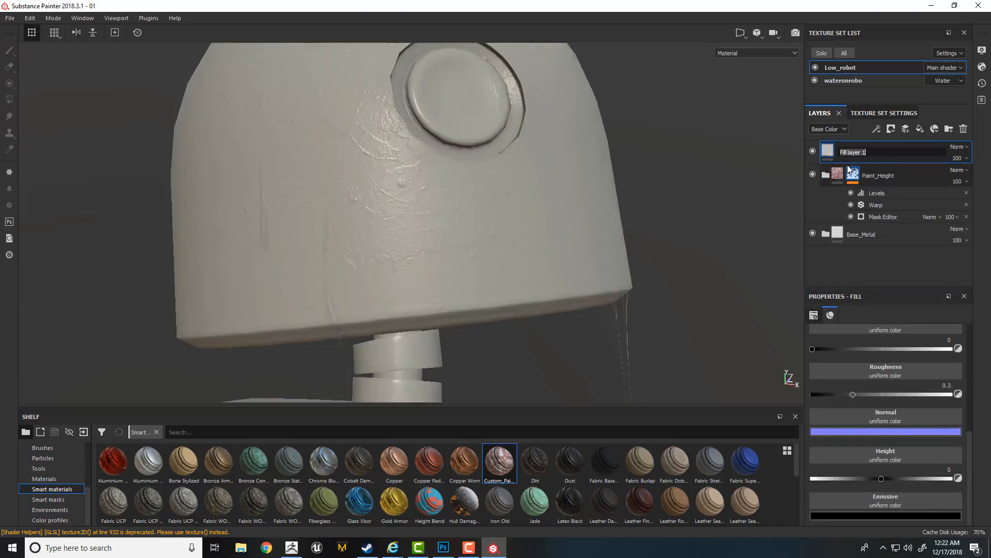
mouse_move(849, 168)
text(Pai)
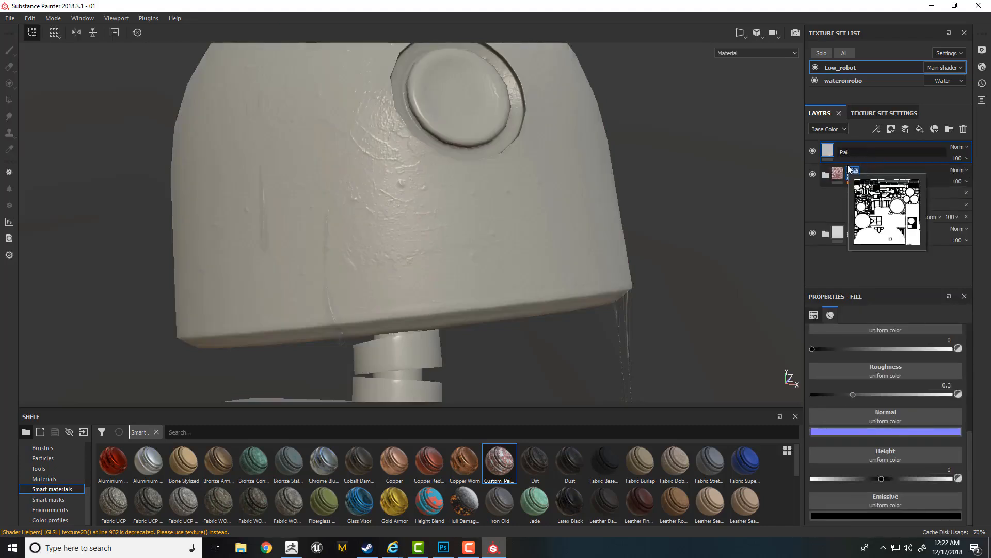
text(nt_ChippingHeight)
key(Return)
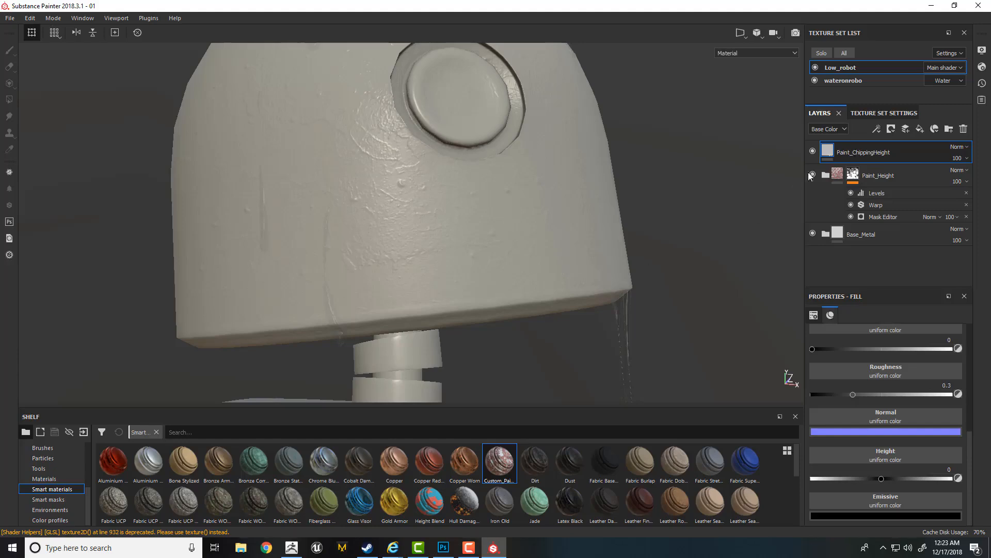
- Display the Paint_Height folder's mask, examine the worn edges on the head, and return to the material view
click(853, 175)
alt+right_drag(706, 260, 606, 215)
alt+drag(606, 216, 606, 213)
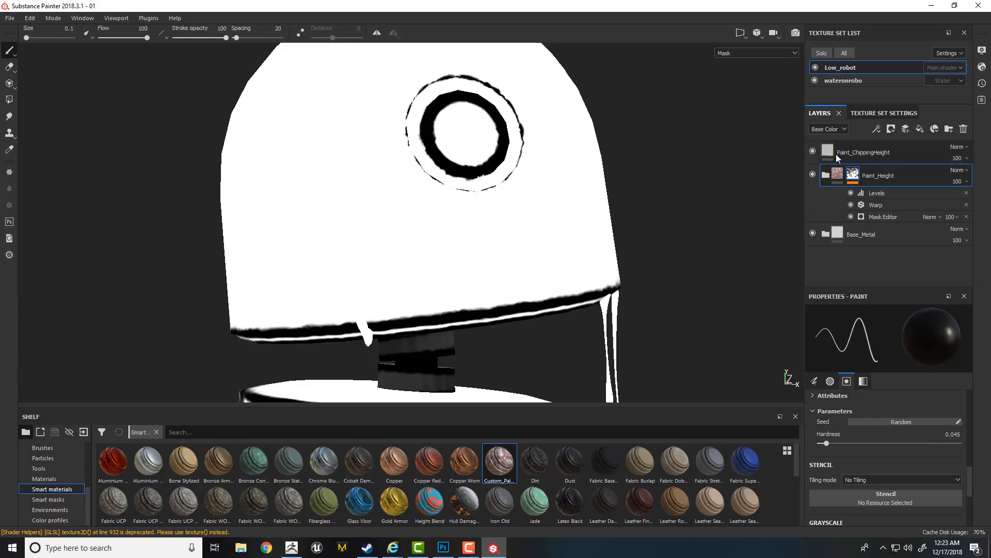
key(m)
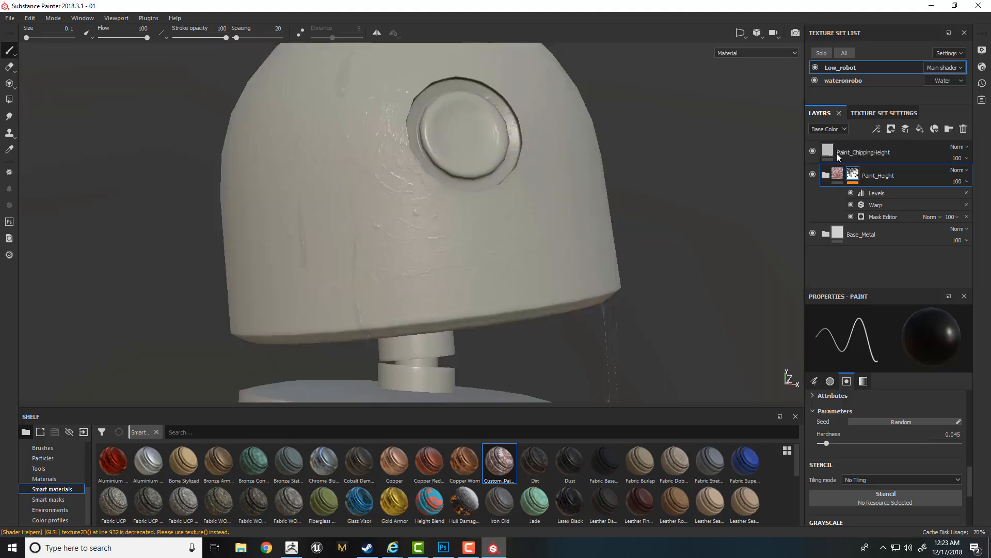
alt+drag(615, 207, 602, 246)
alt+middle_drag(602, 246, 656, 184)
alt+right_drag(655, 184, 591, 265)
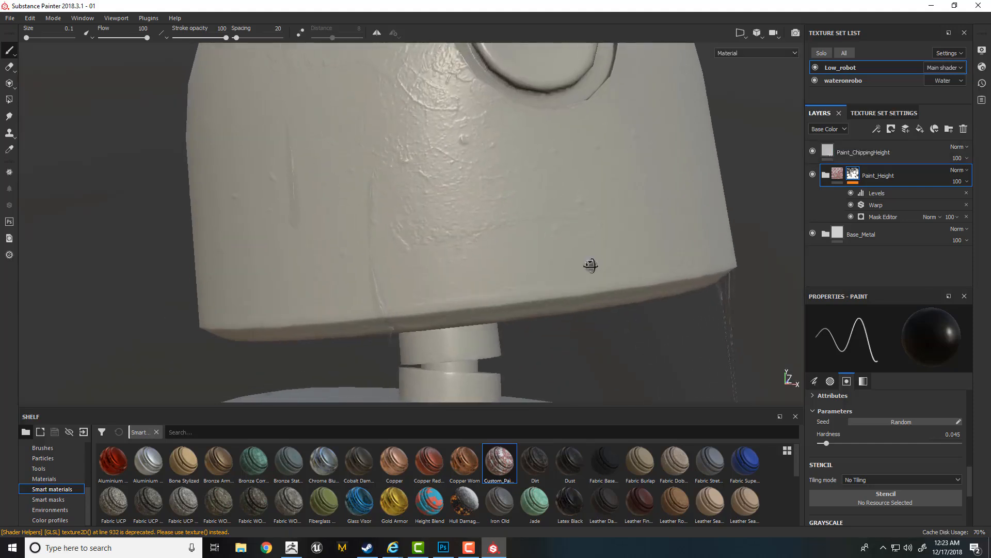
- Add a black mask to the Paint_ChippingHeight layer
click(863, 155)
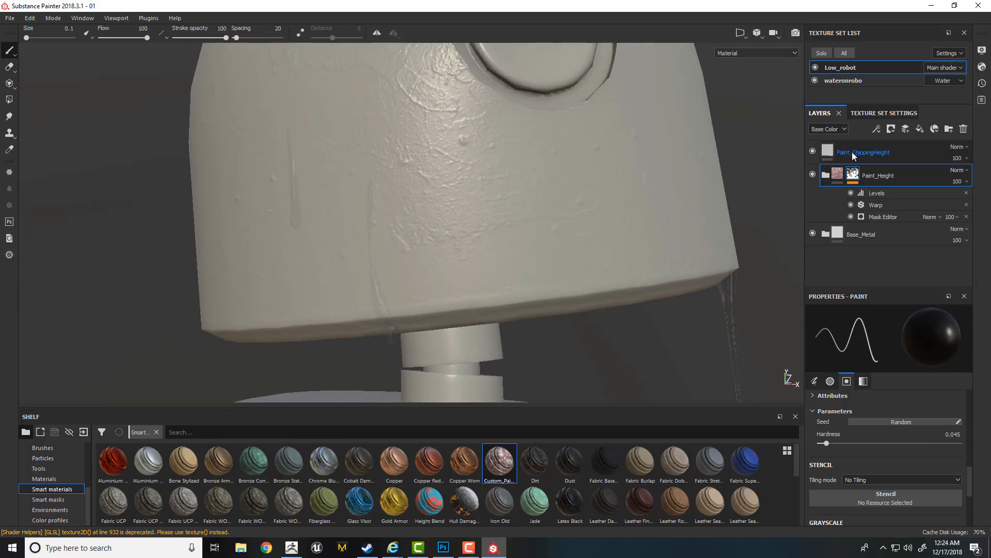
right_click(849, 152)
click(873, 168)
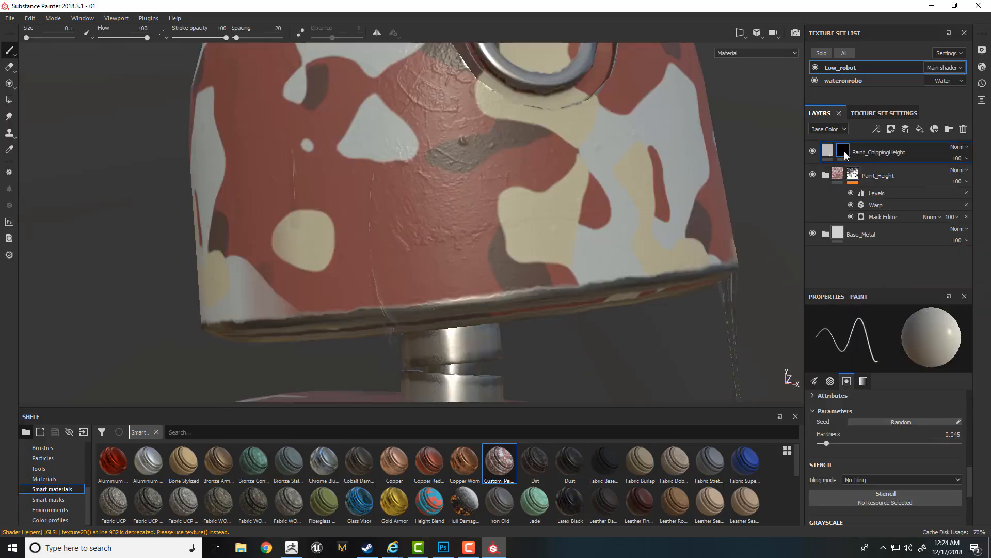
mouse_move(845, 154)
- Add an anchor point above the Levels effect in the Paint_Height folder's mask
click(878, 194)
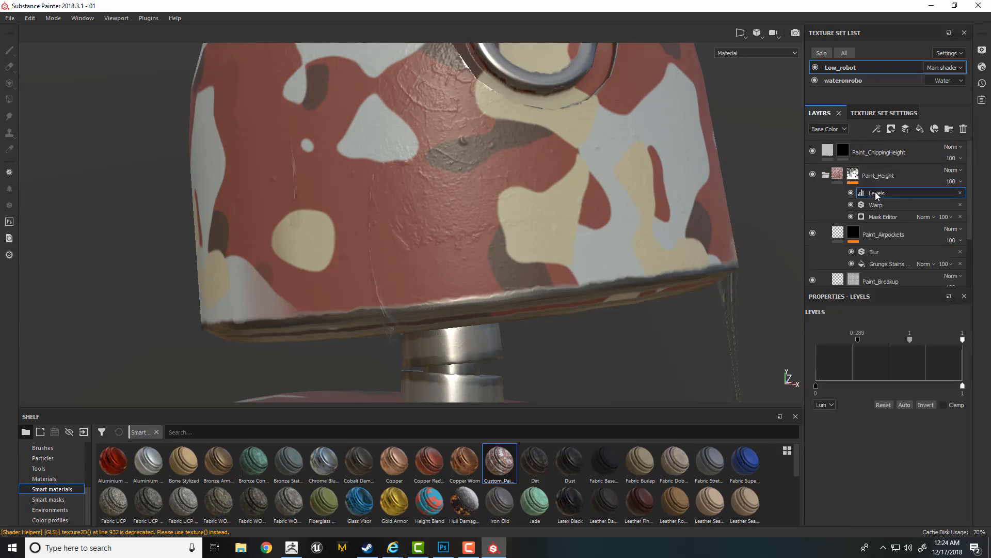
click(854, 175)
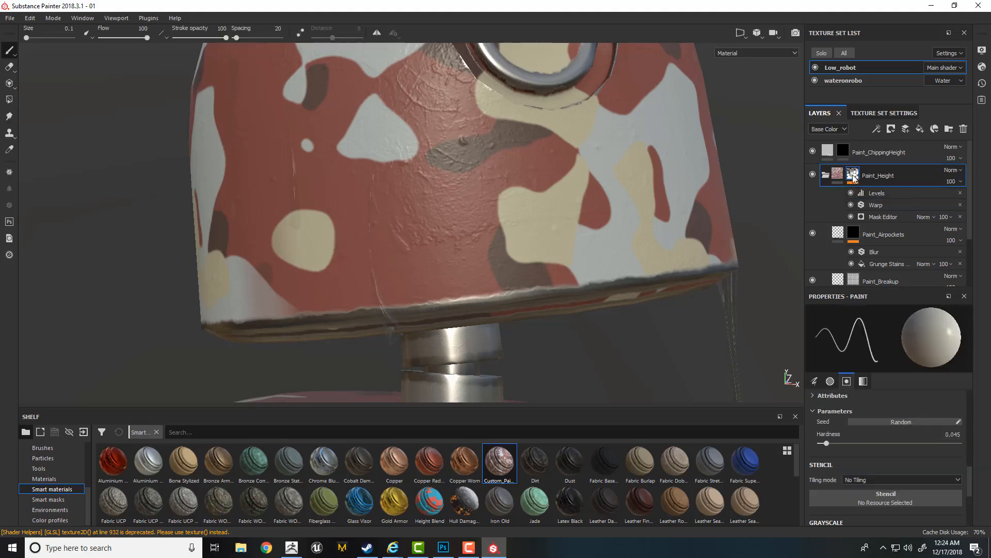
mouse_move(854, 179)
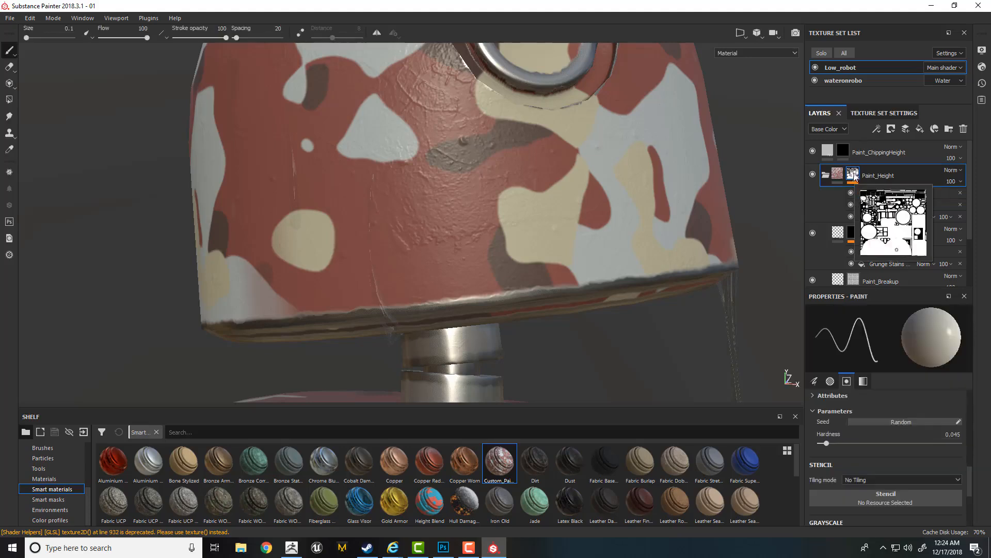
click(877, 193)
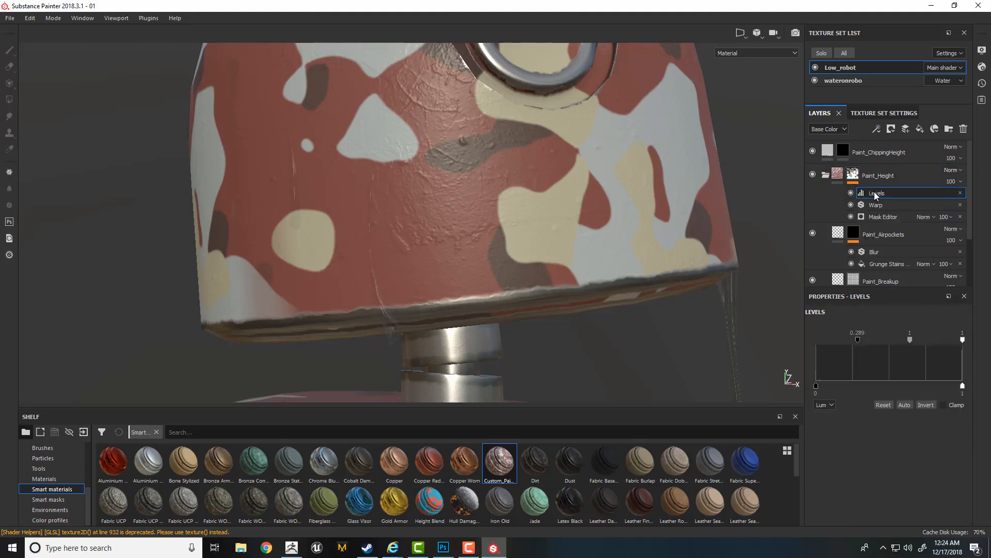
right_click(877, 194)
click(902, 271)
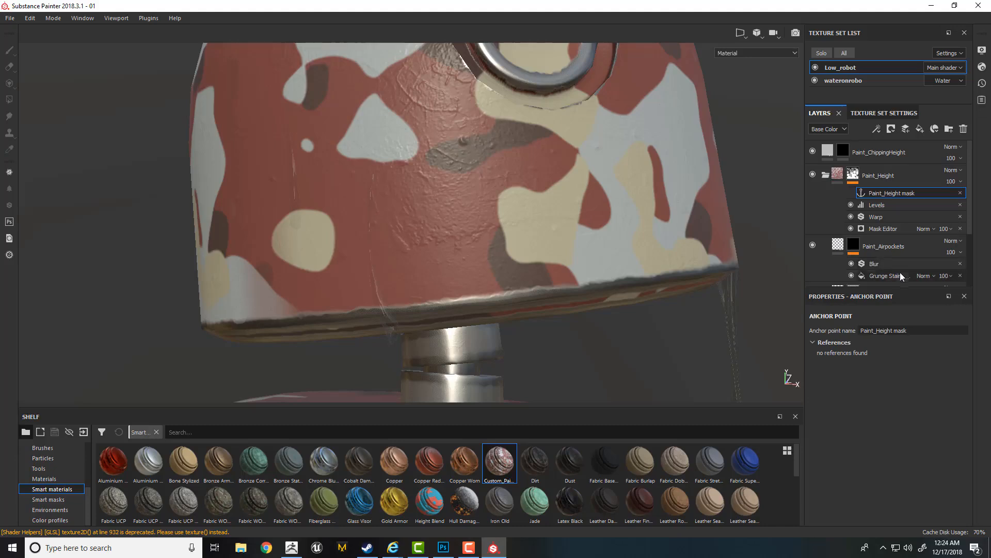
- Rename the Paint_Height mask's anchor point to Paint_Chippinganchorpoint
drag(916, 330, 855, 330)
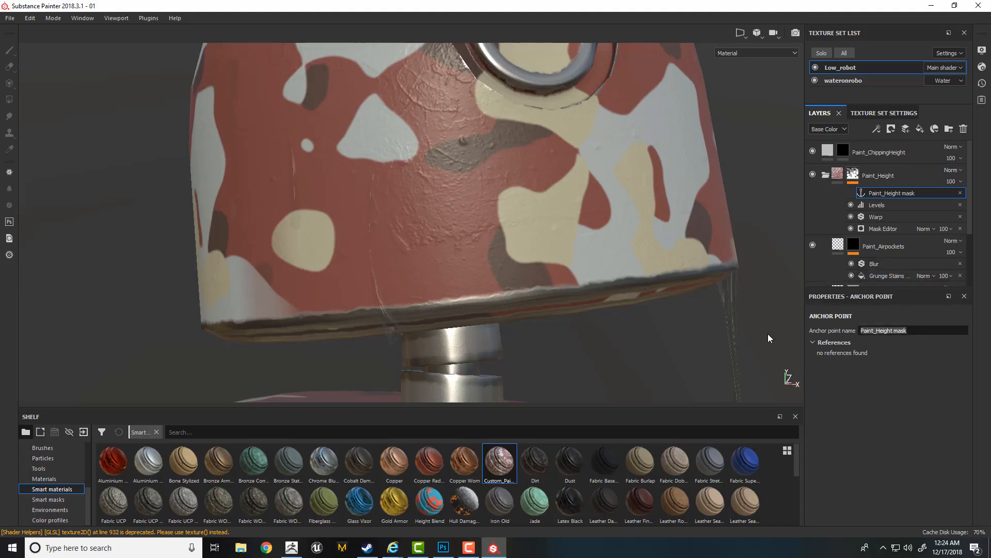
text(Paint_Chippinganchorpoint)
key(Return)
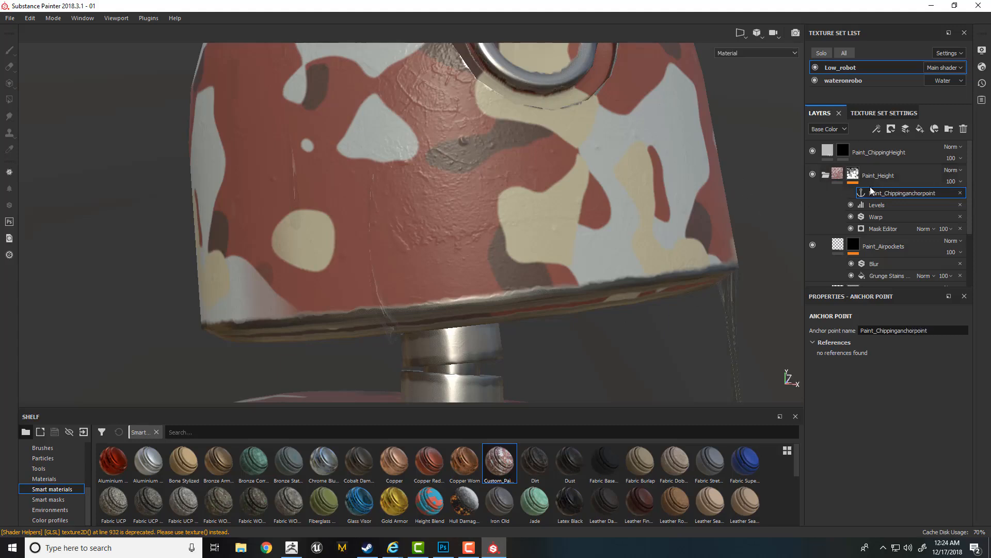
- Add a fill to the Paint_ChippingHeight mask and assign Paint_Chippinganchorpoint as its grayscale source
click(843, 153)
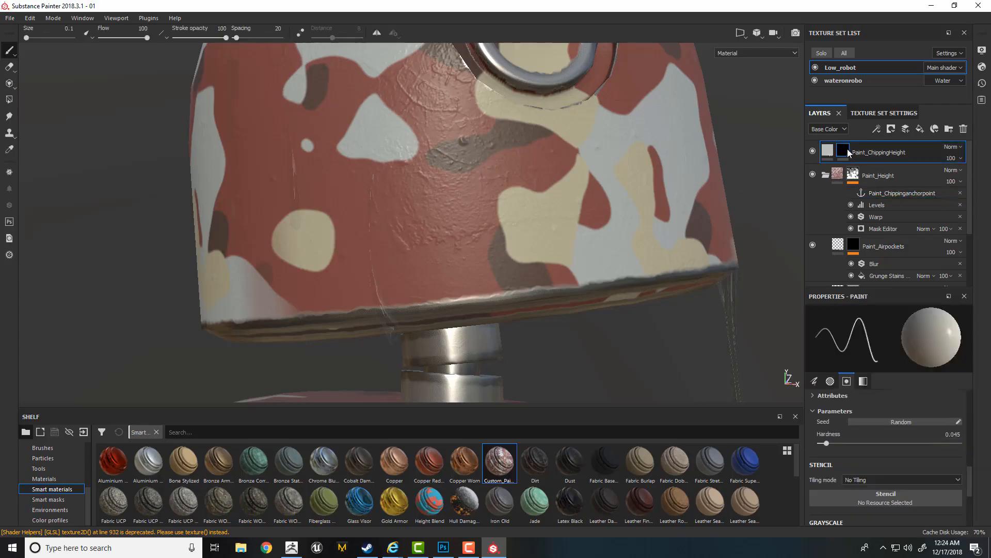
right_click(845, 154)
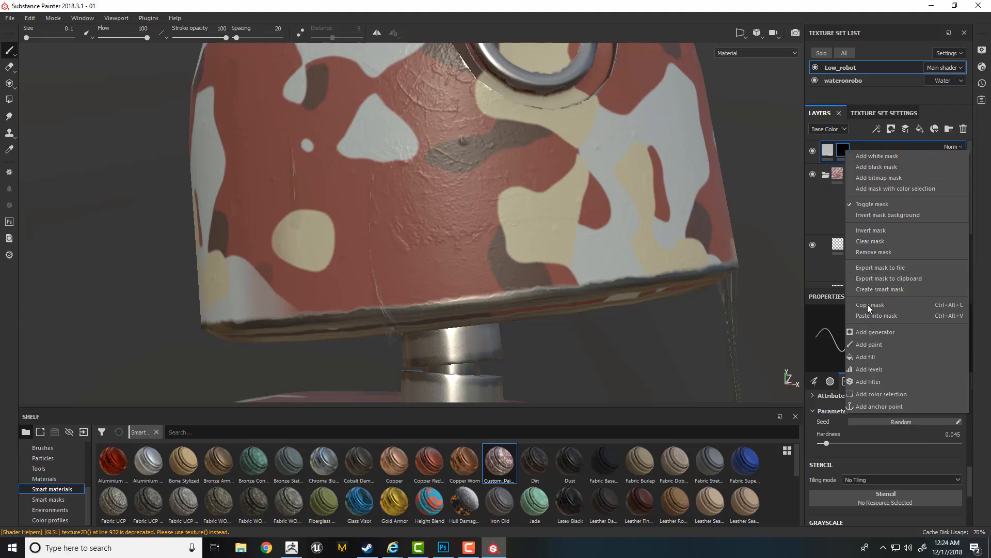
click(866, 357)
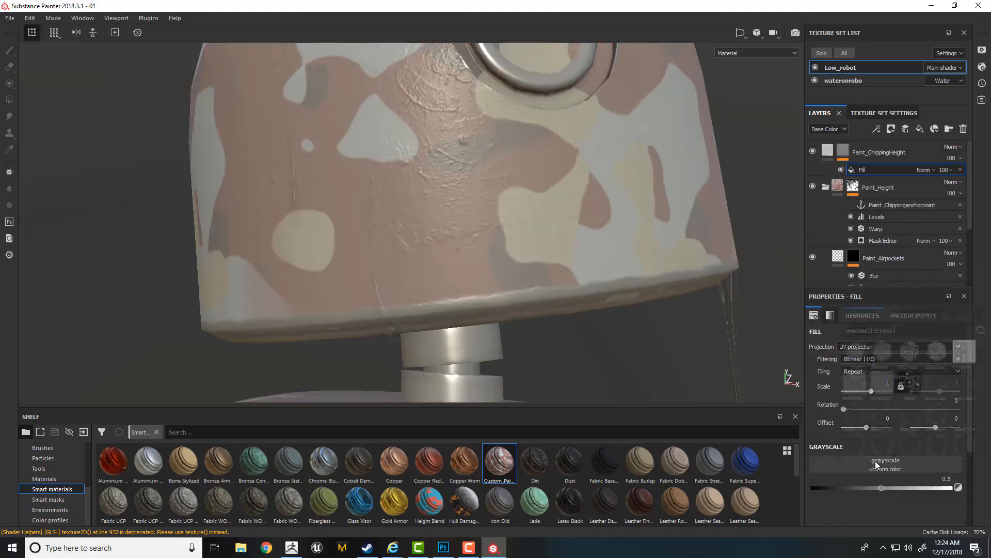
click(876, 467)
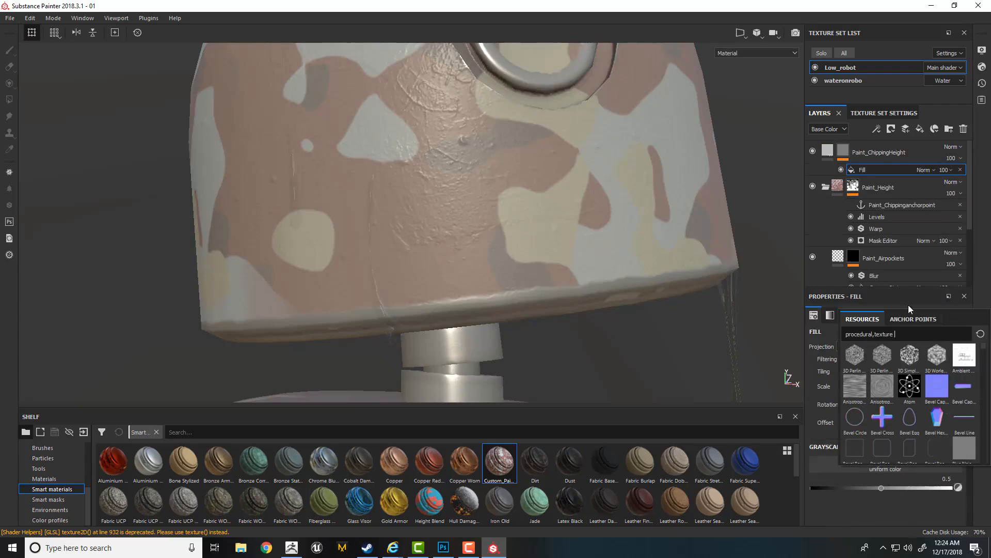
click(902, 319)
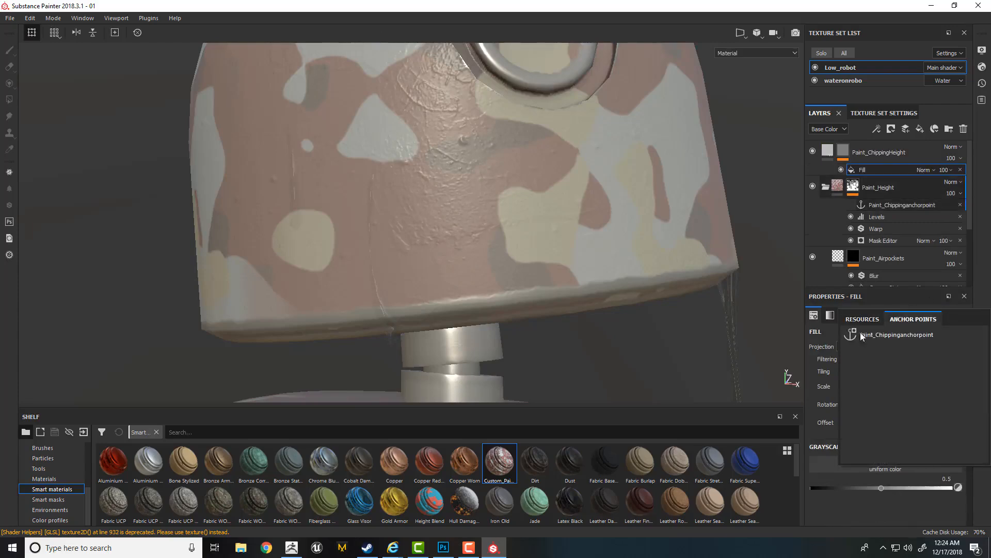
click(900, 336)
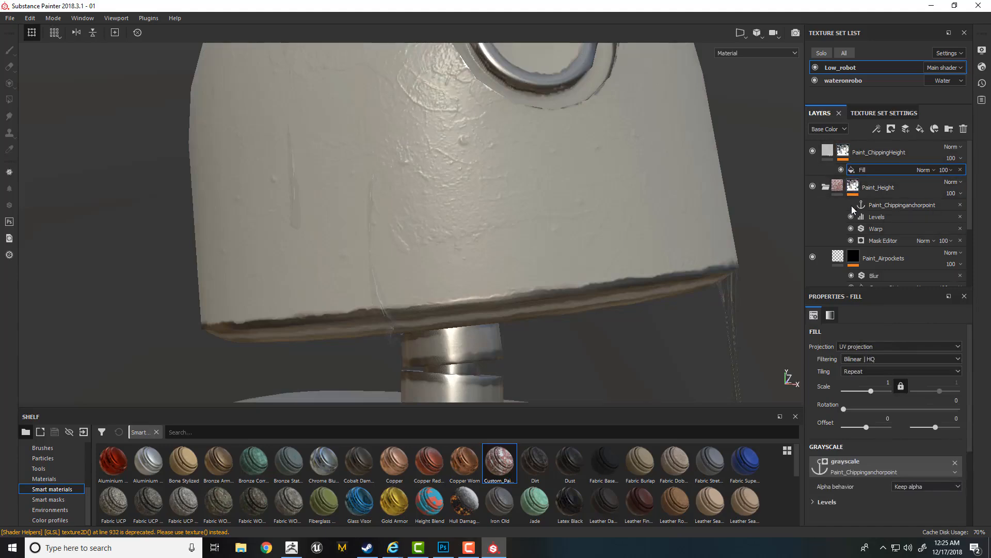
- Display the Paint_ChippingHeight mask and invert the levels of its anchor-point fill
alt+click(843, 151)
click(869, 170)
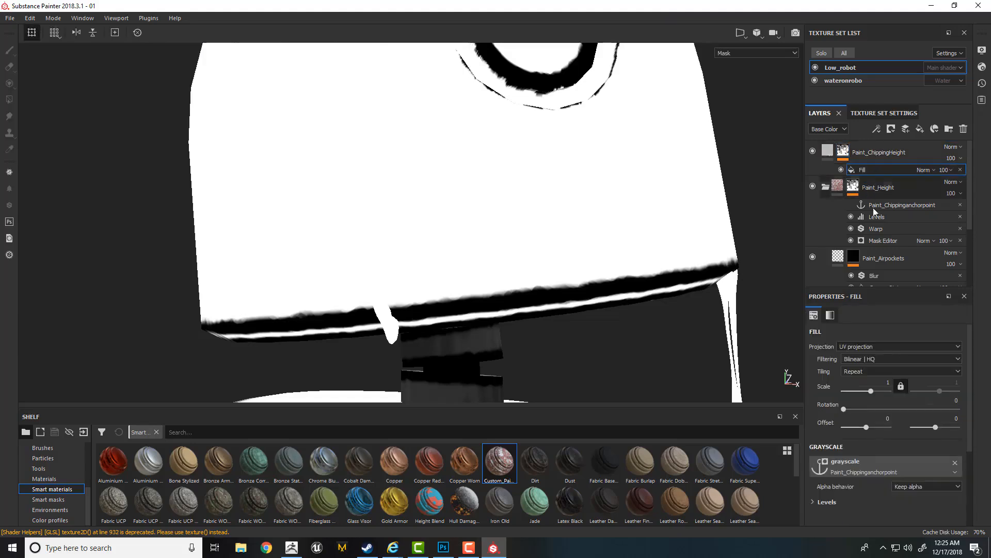
click(824, 501)
scroll(972, 410, down, 3)
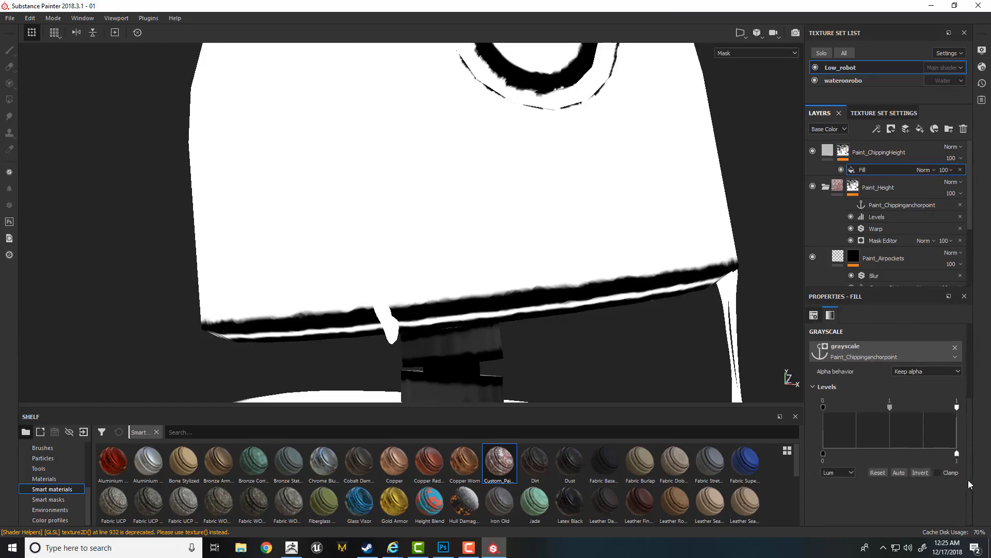
click(919, 473)
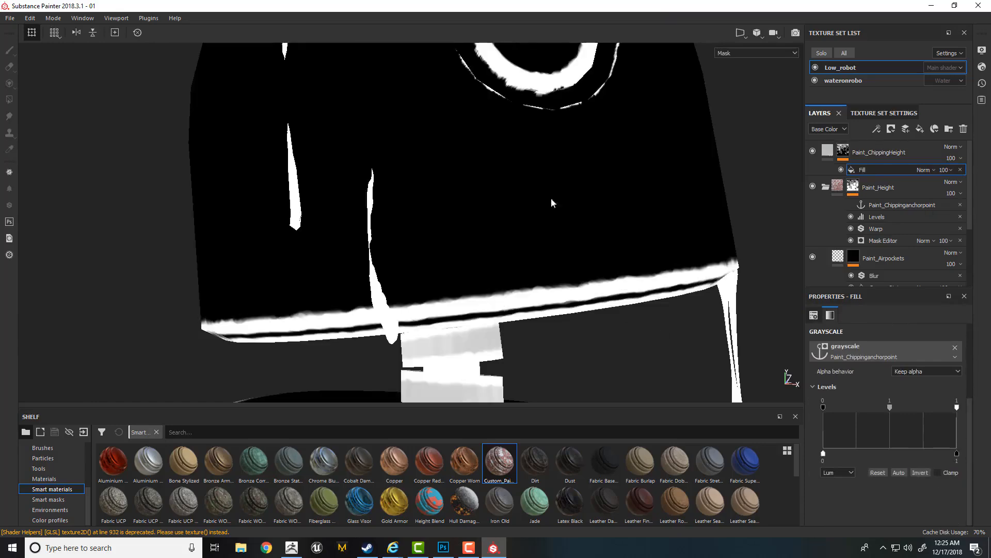
- Add a Blur filter above the anchor-point fill in the Paint_ChippingHeight mask and set its Blur Intensity to 2.11
right_click(863, 171)
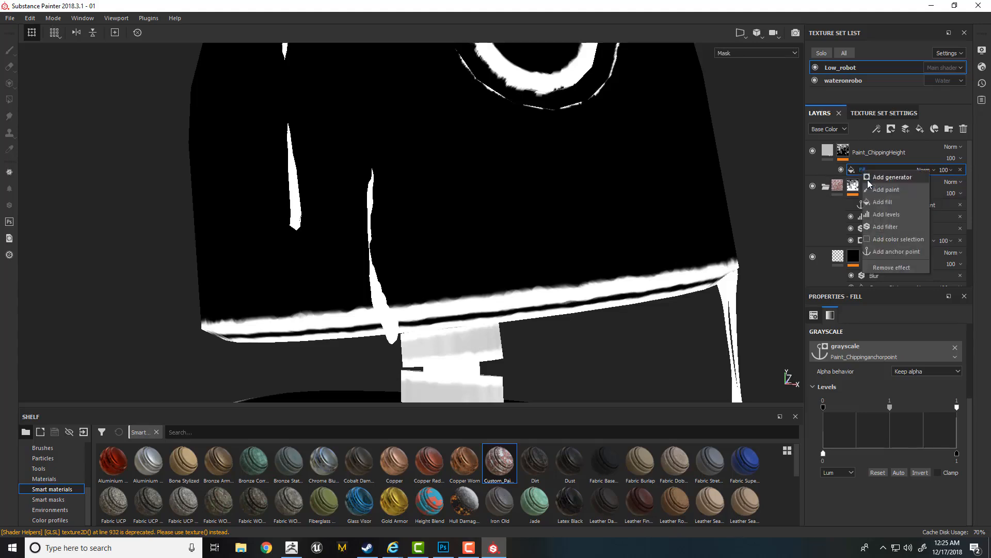
click(884, 227)
click(875, 333)
text(warp)
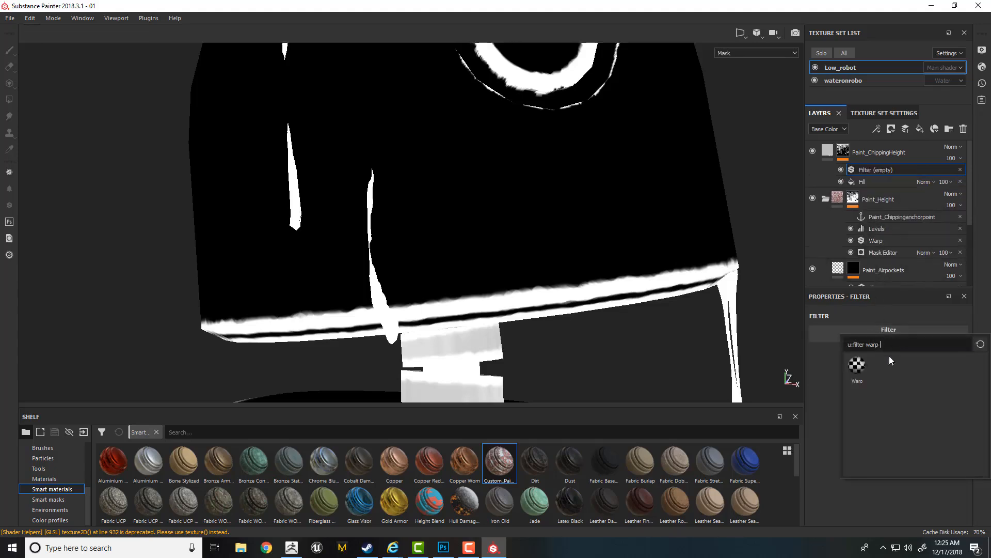
key(BackSpace)
key(BackSpace)
key(BackSpace)
key(BackSpace)
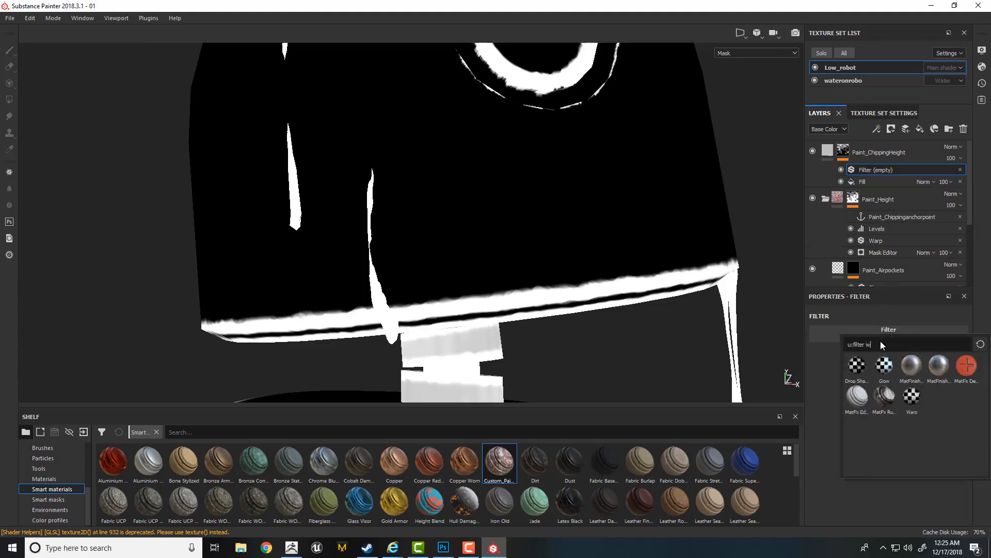
text(blur)
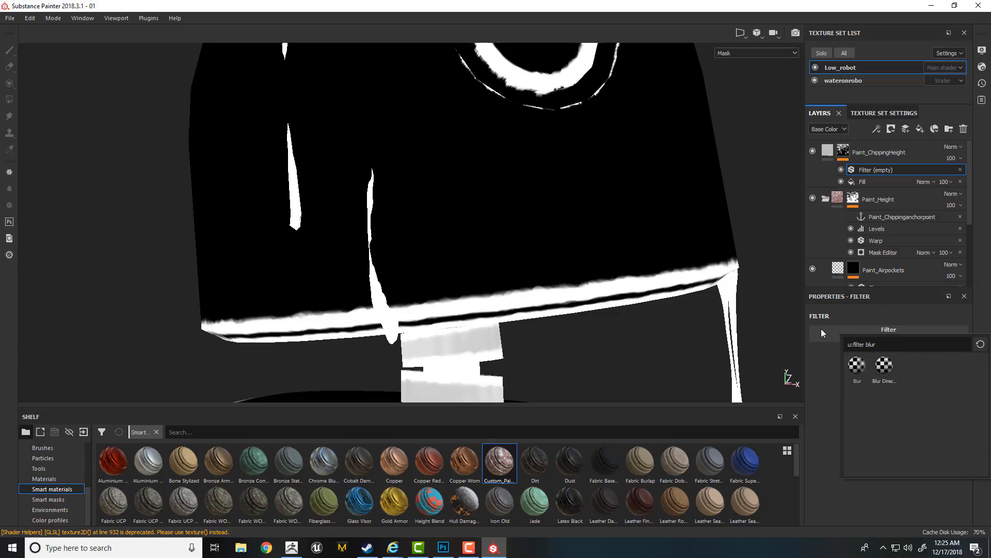
click(857, 367)
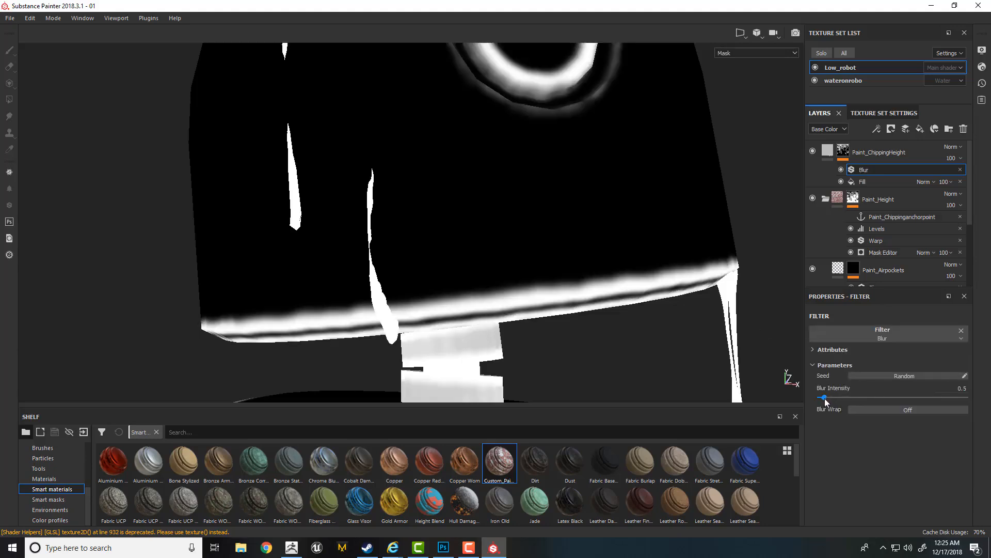
drag(824, 398, 836, 398)
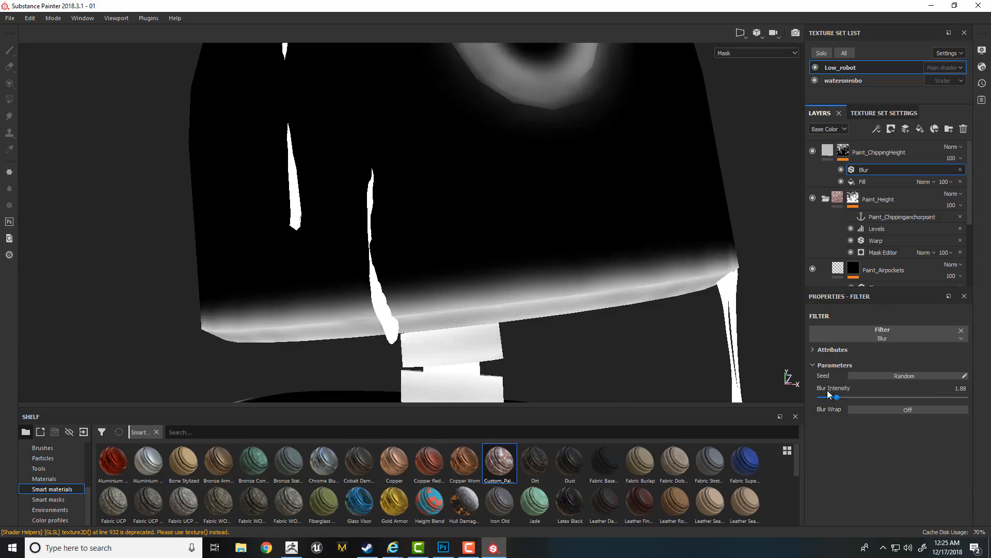
drag(837, 398, 838, 399)
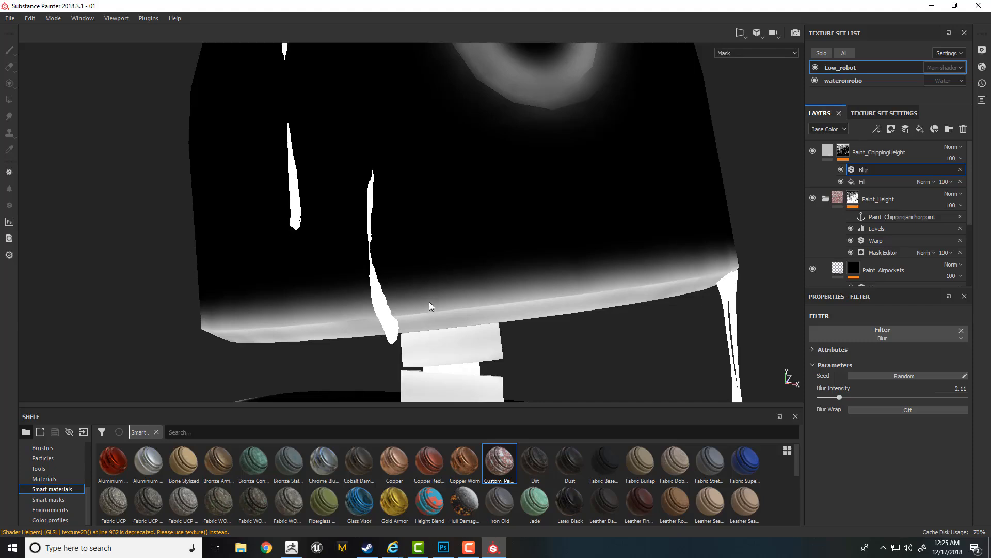
- Add Levels above the Blur in the Paint_ChippingHeight mask, with the input white point at 0.289 and midpoint at 3.037
right_click(869, 168)
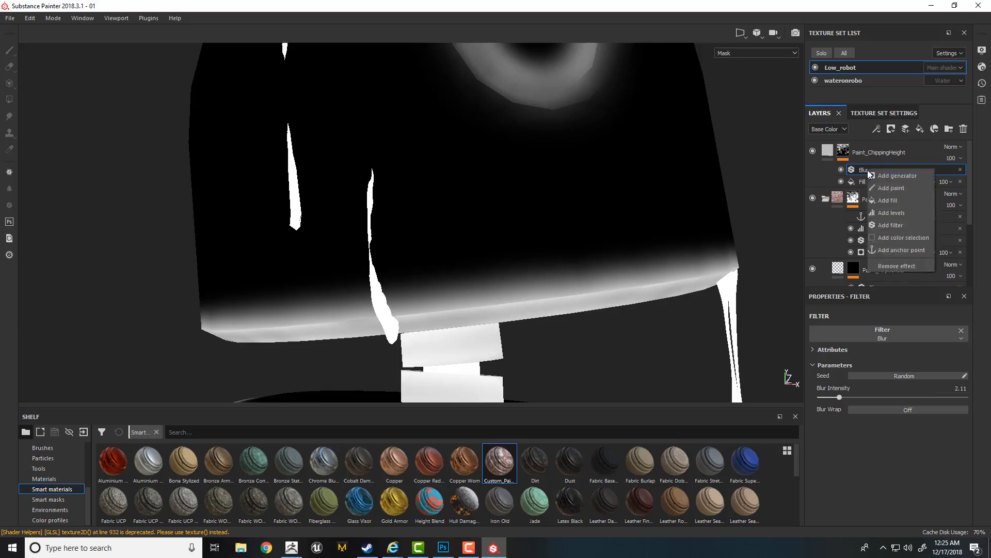
click(891, 213)
drag(963, 339, 858, 340)
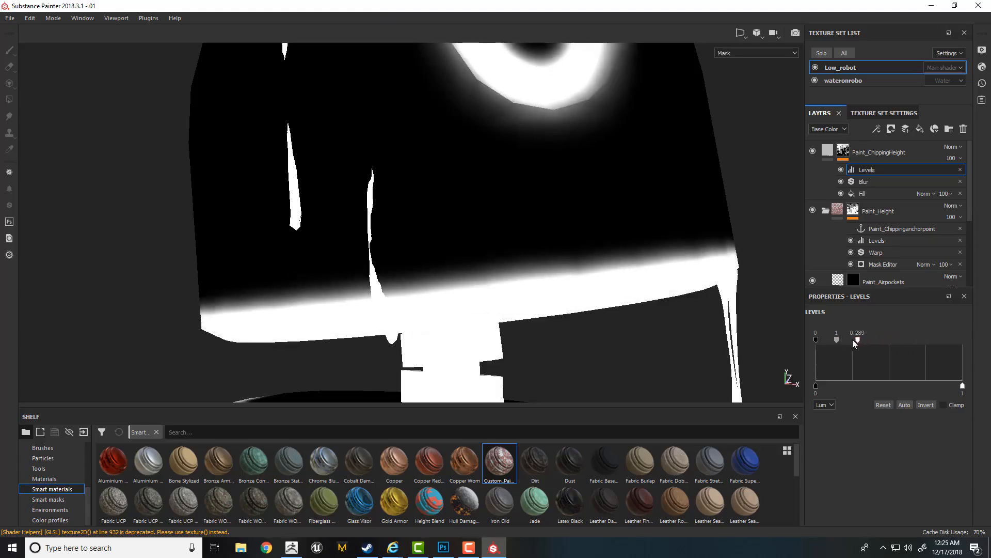
drag(837, 340, 838, 342)
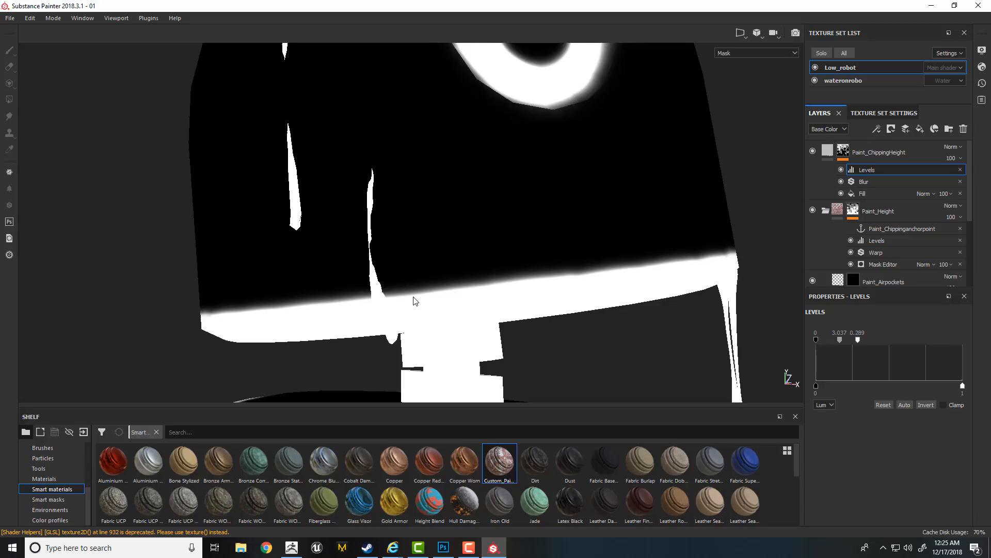
- Add a second fill above the mask's Levels, assign Paint_Chippinganchorpoint as its grayscale source, and blend it with Multiply
alt+right_drag(456, 318, 412, 165)
mouse_move(527, 293)
alt+mouse_down()
mouse_move(522, 317)
mouse_move(486, 328)
mouse_move(534, 296)
alt+mouse_up()
alt+middle_drag(535, 300, 544, 222)
alt+right_drag(543, 222, 743, 248)
alt+drag(540, 253, 508, 262)
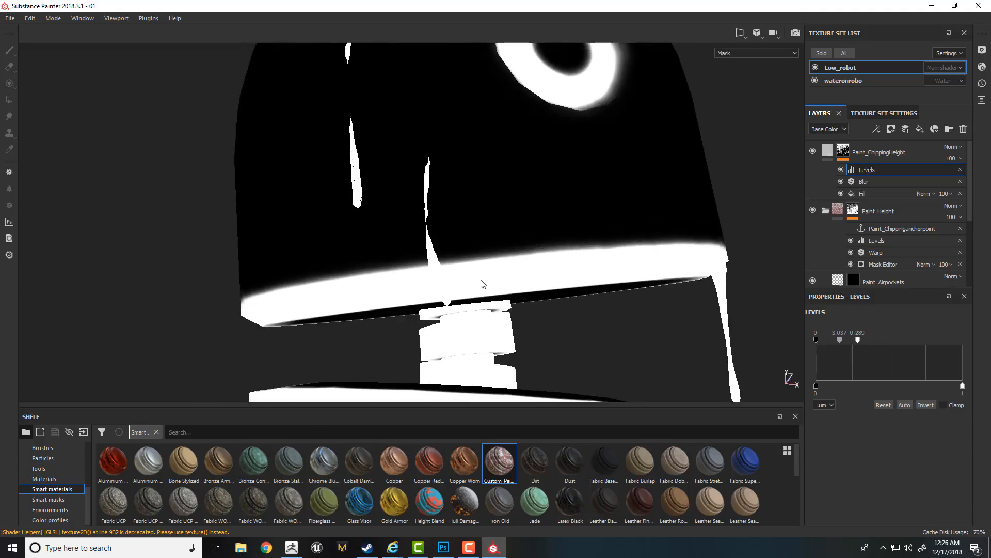
right_click(866, 172)
click(882, 202)
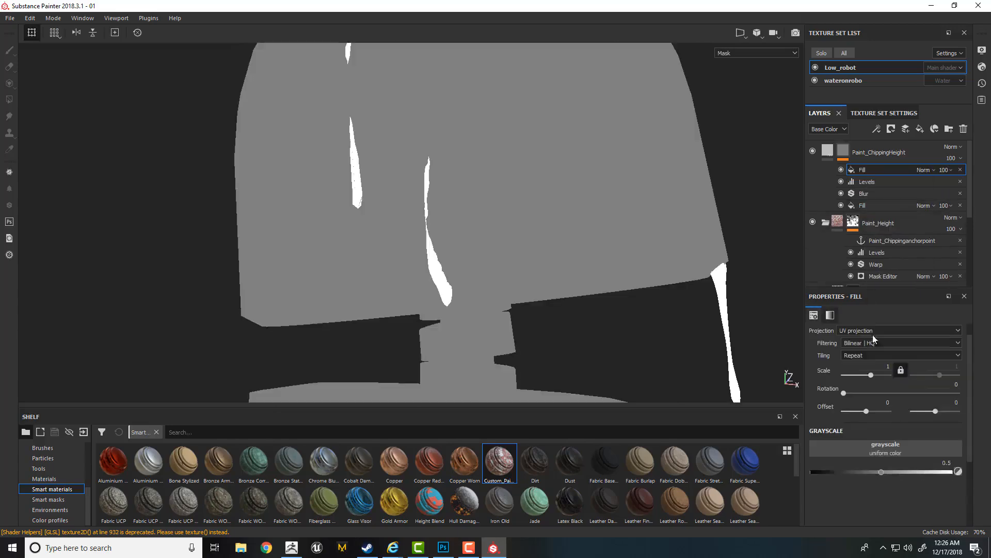
click(885, 448)
click(912, 305)
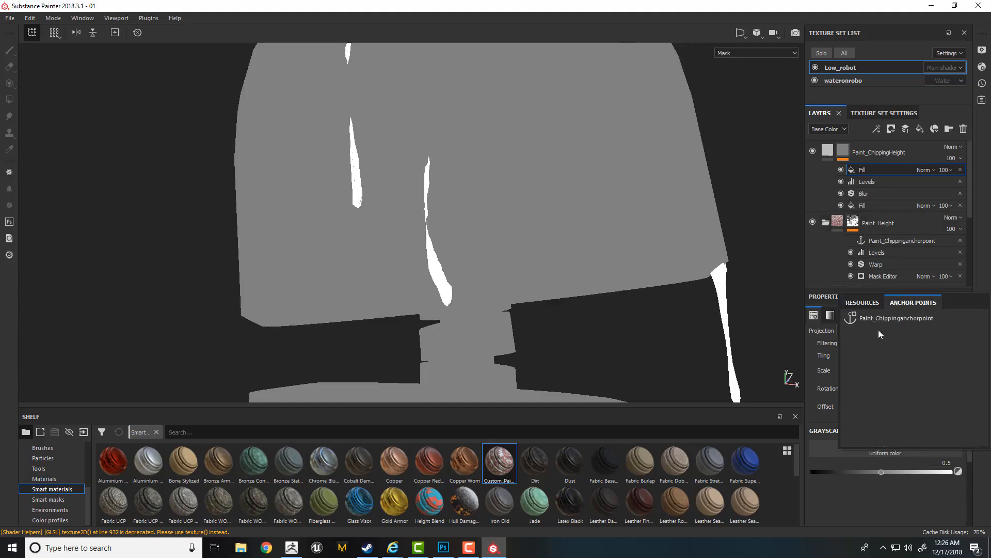
click(878, 327)
click(924, 170)
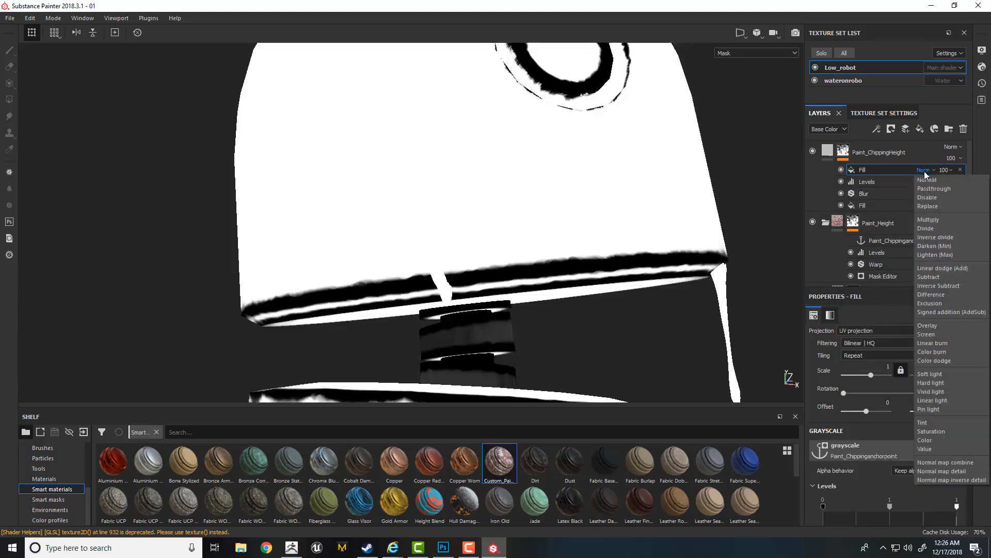
click(928, 219)
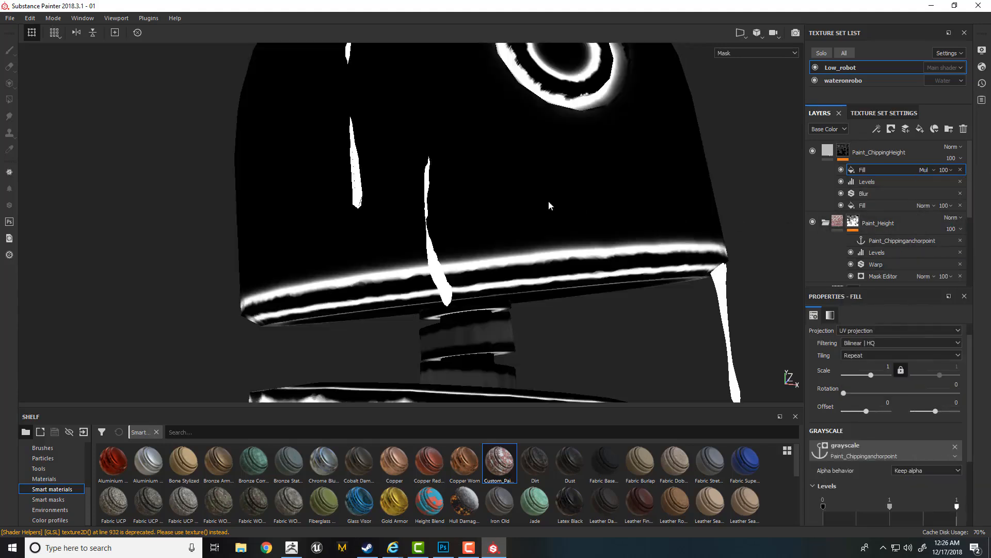
- Return to the material display and limit the Paint_ChippingHeight fill's material to the roughness and height channels
scroll(697, 295, up, 3)
alt+drag(697, 294, 491, 221)
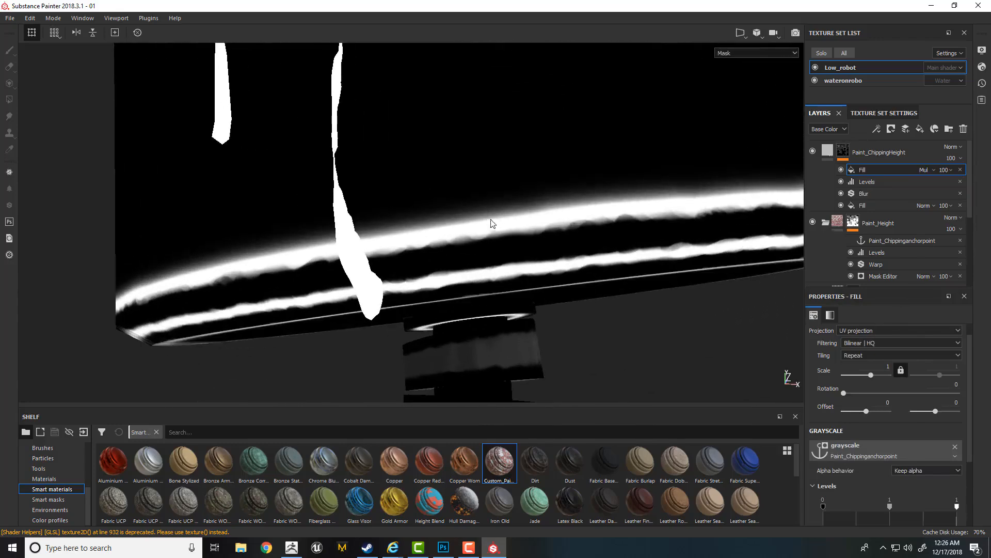
alt+drag(537, 267, 557, 254)
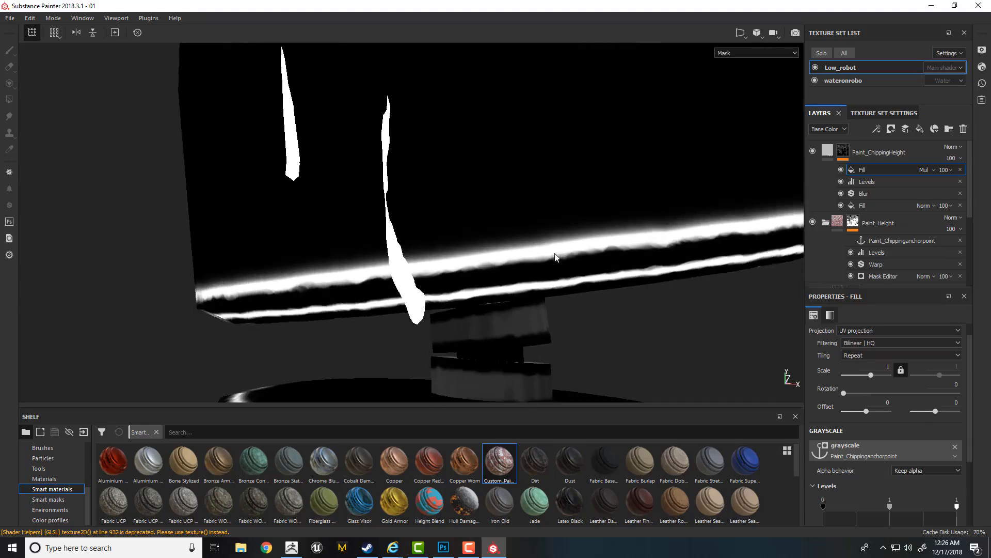
key(m)
click(828, 150)
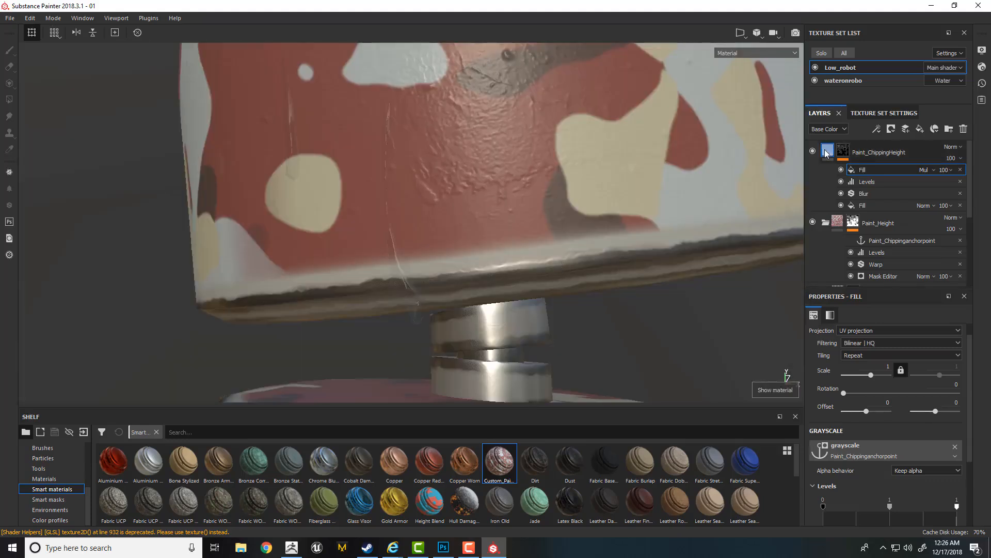
click(847, 445)
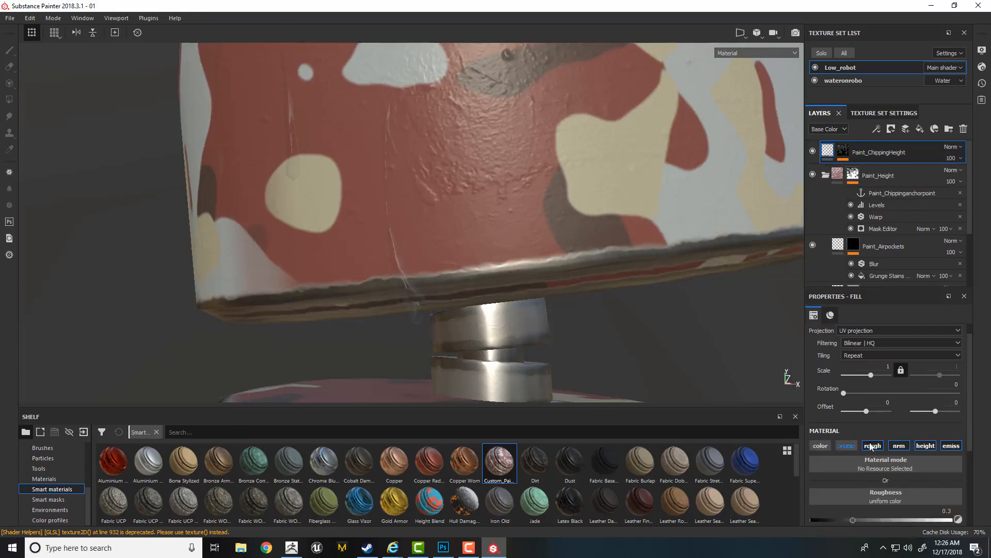
click(900, 446)
scroll(972, 454, down, 1)
scroll(972, 454, down, 1)
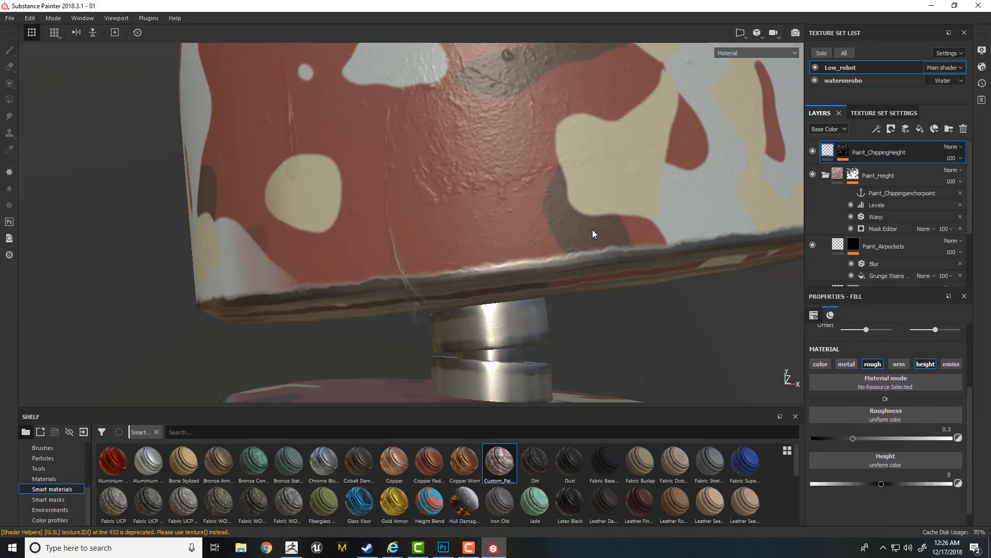
- Set the Paint_ChippingHeight fill's roughness to 0.4364 using the Roughness channel display, and set its height to 0.1127 in the material display
key(c)
key(c)
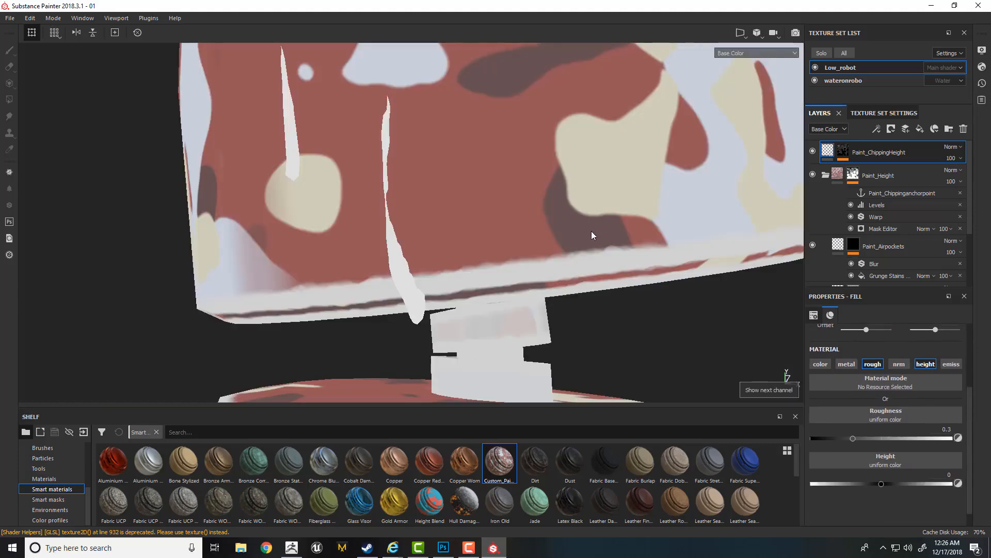
key(c)
key(c)
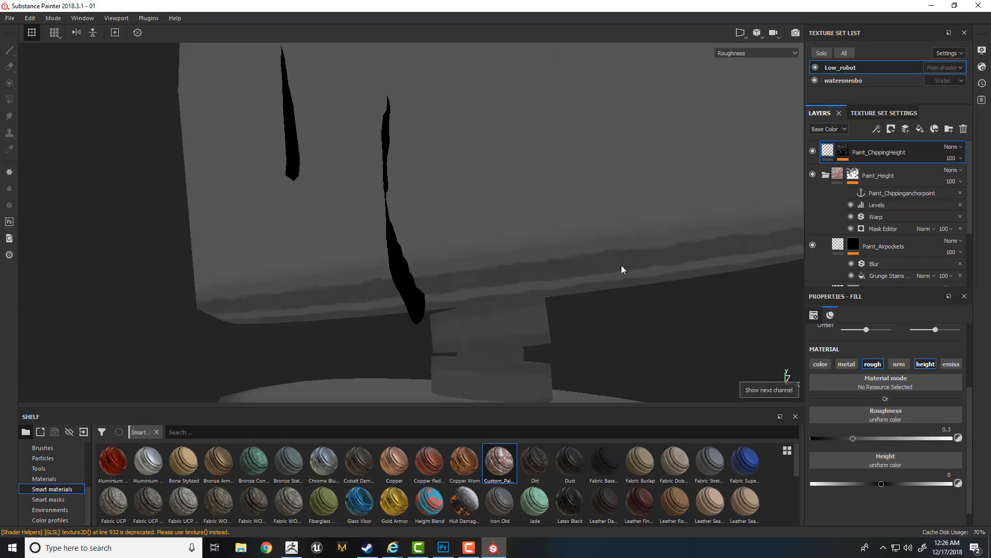
drag(853, 438, 873, 439)
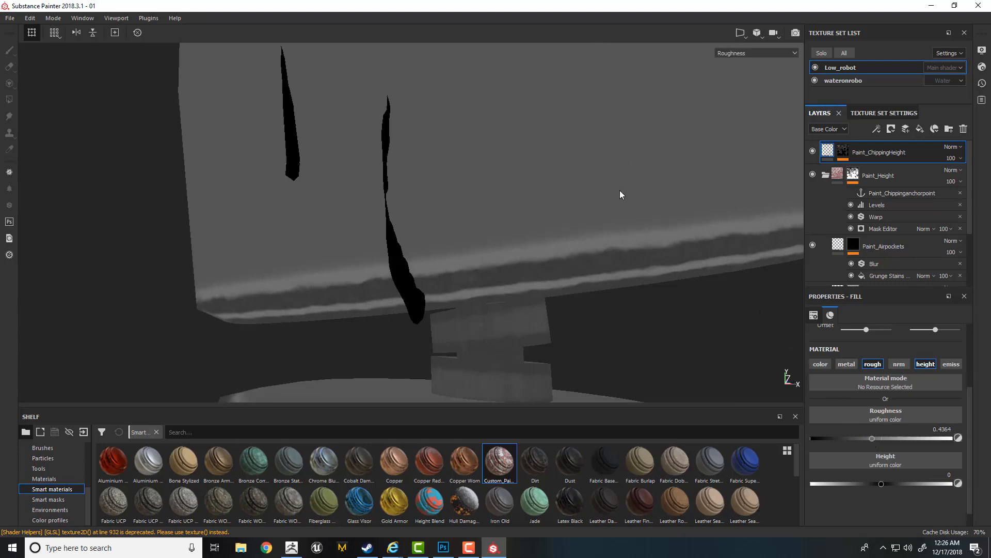
key(m)
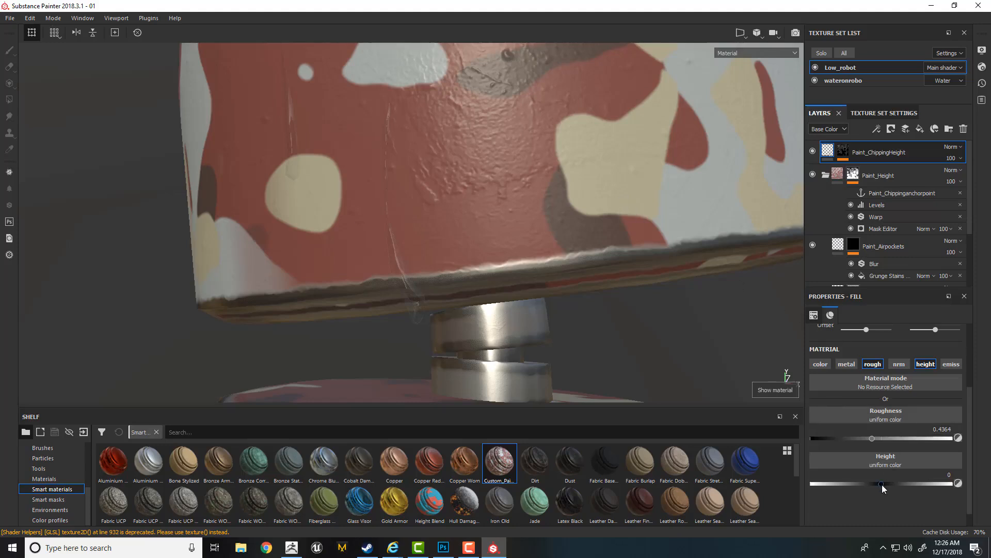
drag(881, 484, 890, 483)
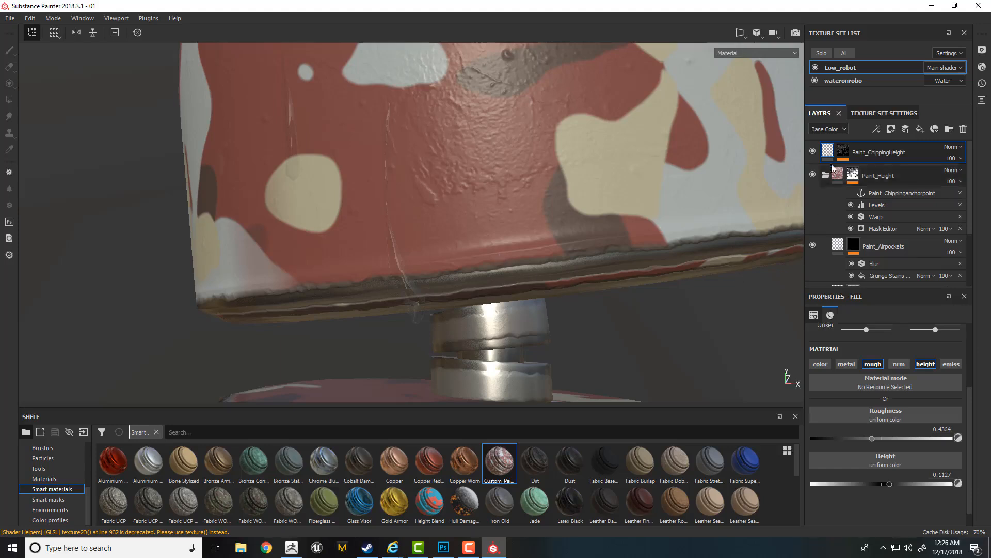
- Adjust the Levels in the Paint_ChippingHeight mask to a midpoint of 1.536 and an input white point of 0.394
click(843, 151)
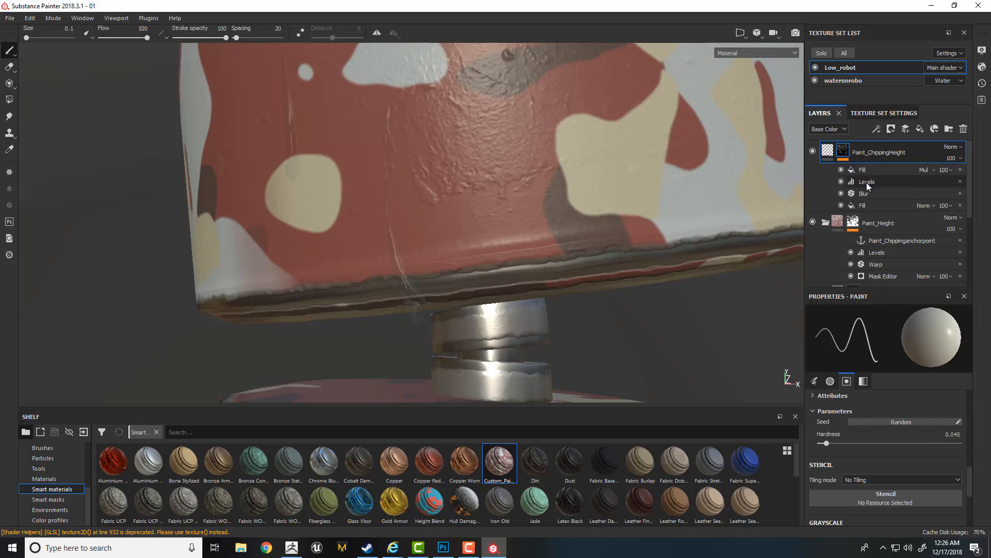
click(866, 182)
mouse_move(858, 341)
mouse_down()
mouse_move(875, 342)
mouse_move(846, 343)
mouse_up()
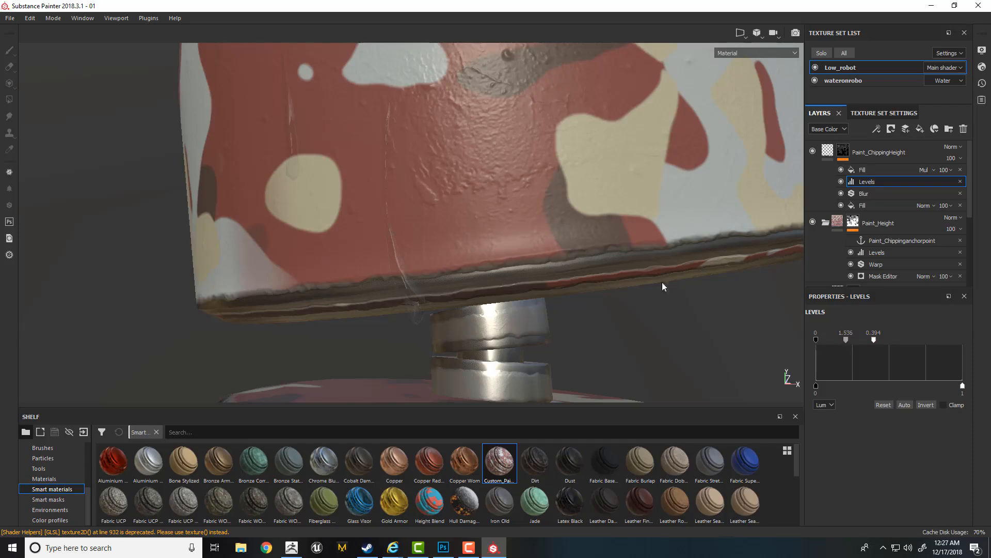
- Inspect the chipped paint edges around the head and raise the Paint_ChippingHeight fill's height to 0.1564
alt+right_drag(616, 285, 488, 150)
alt+drag(547, 217, 489, 210)
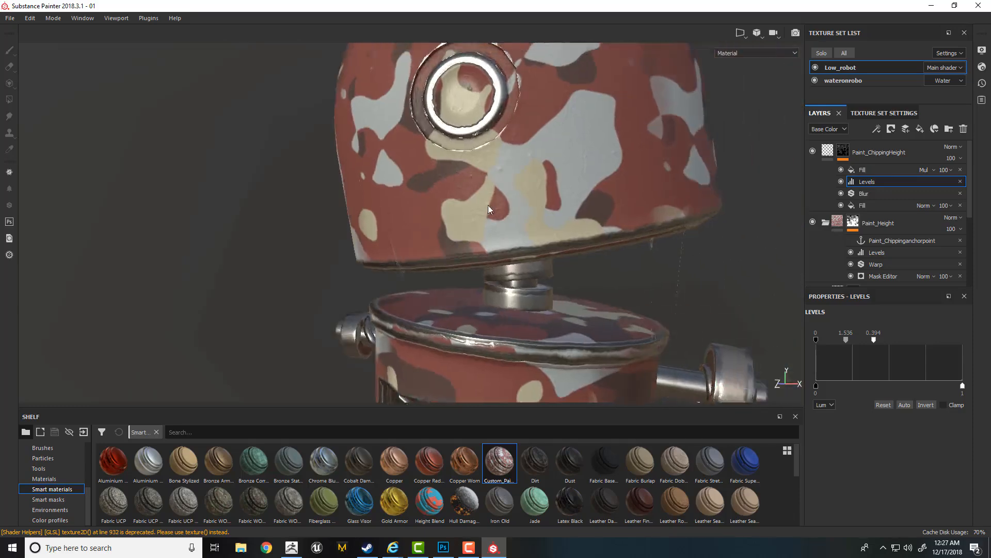
alt+right_drag(489, 210, 593, 263)
alt+drag(592, 262, 576, 281)
shift+right_drag(577, 281, 621, 250)
alt+drag(619, 246, 572, 253)
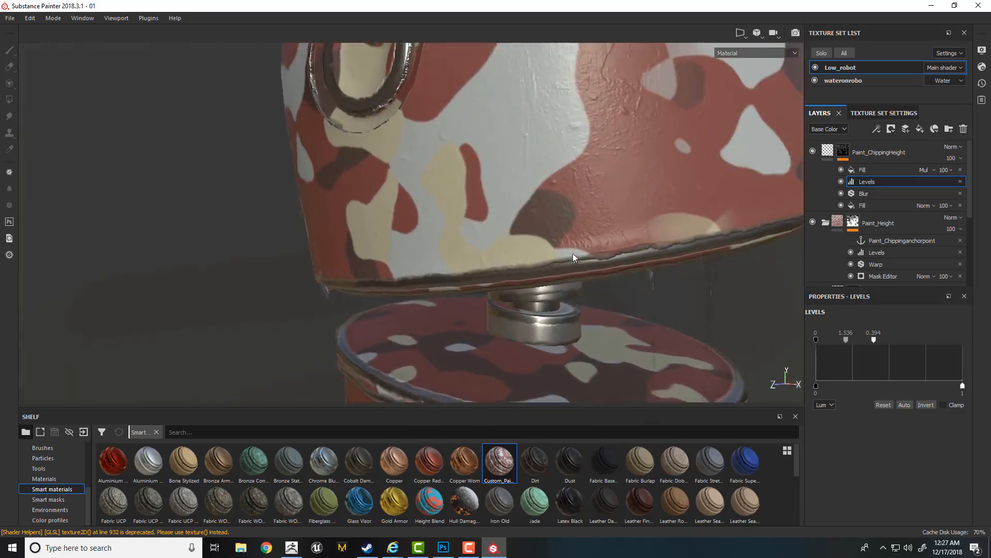
alt+right_drag(573, 253, 616, 260)
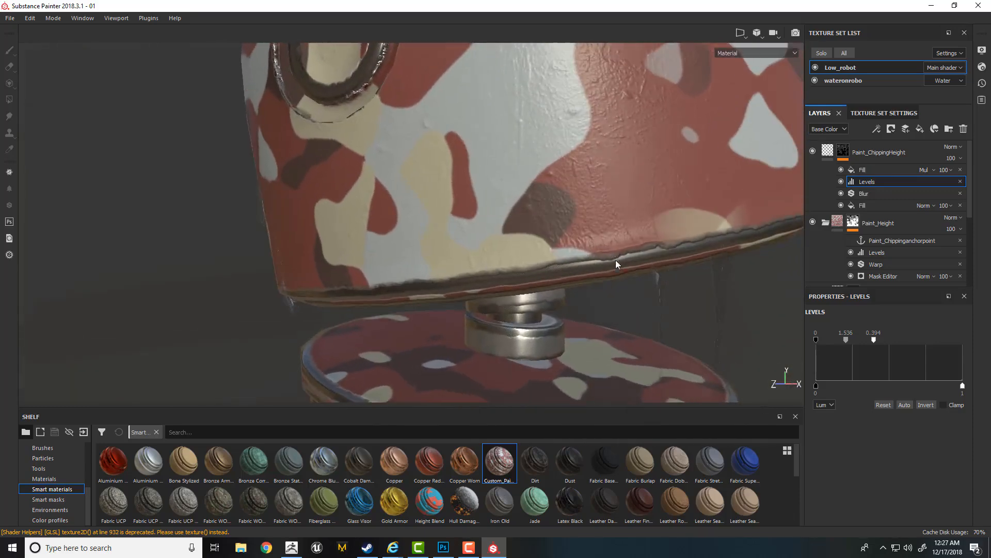
click(826, 151)
drag(891, 485, 894, 483)
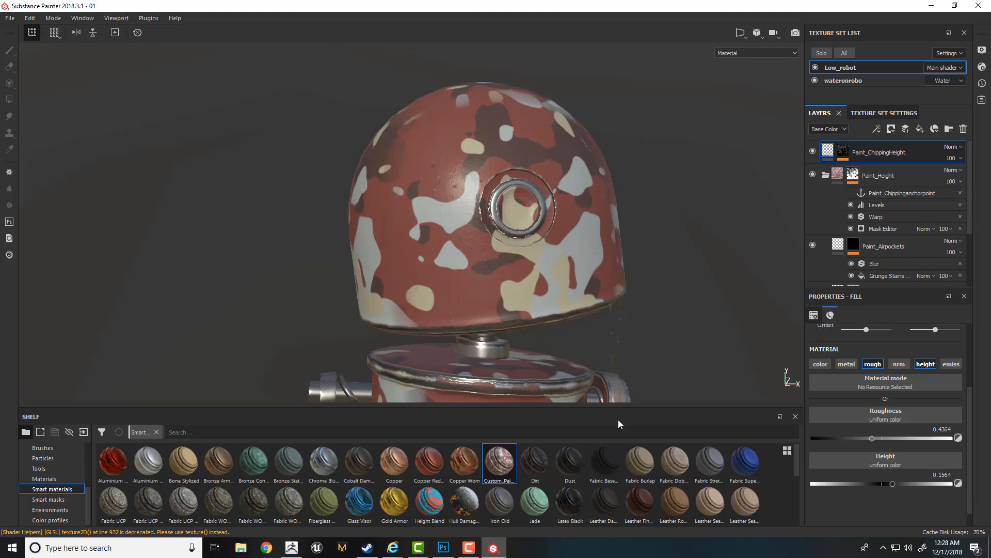
- Examine the Paint layer's Camo Woodland base color settings and display the Procedurals category in the shelf
scroll(603, 288, up, 2)
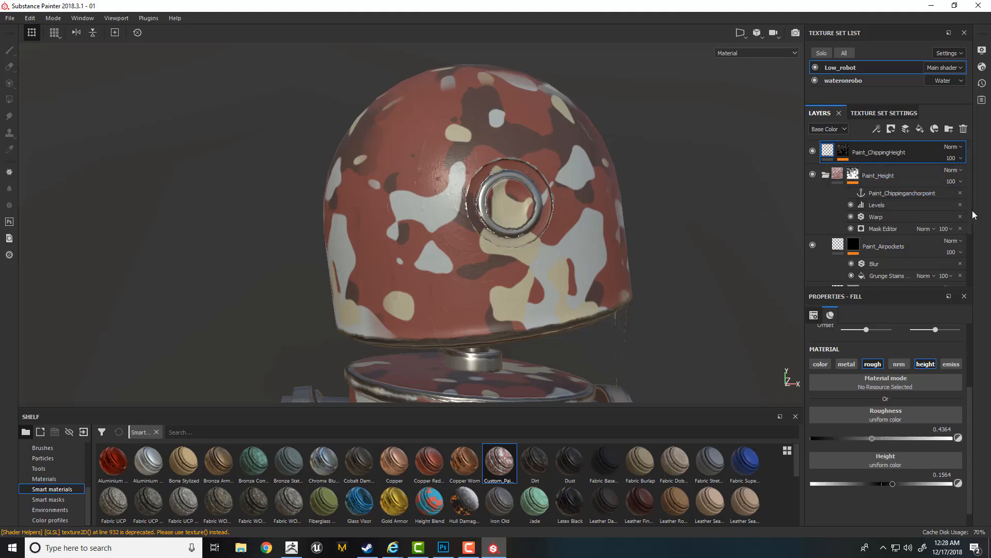
drag(971, 226, 974, 267)
click(838, 250)
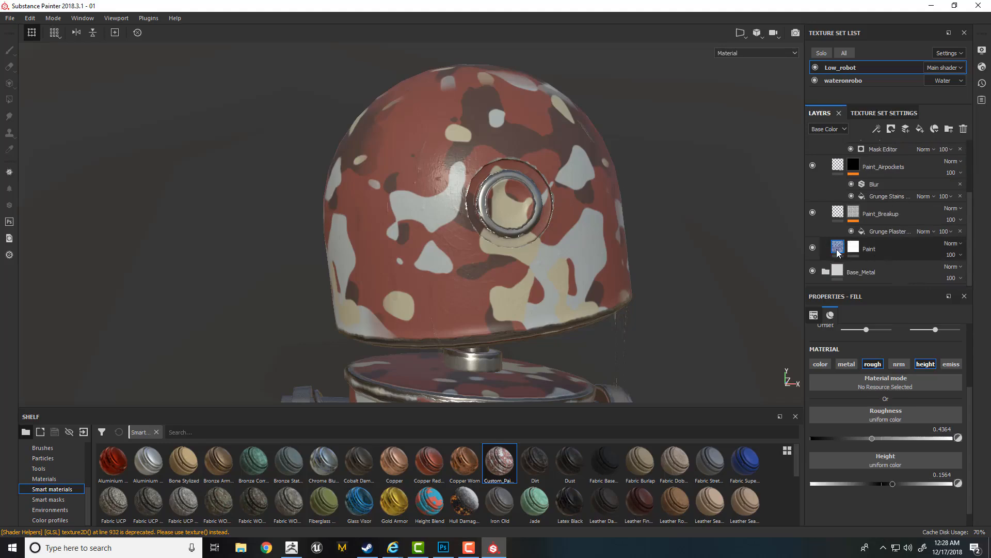
click(838, 251)
drag(974, 378, 969, 434)
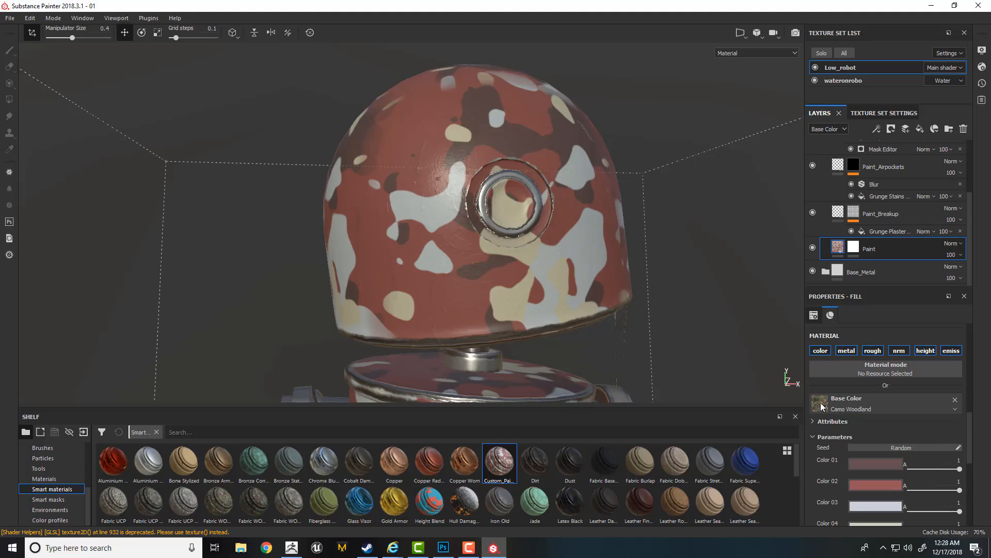
drag(88, 493, 82, 456)
click(55, 489)
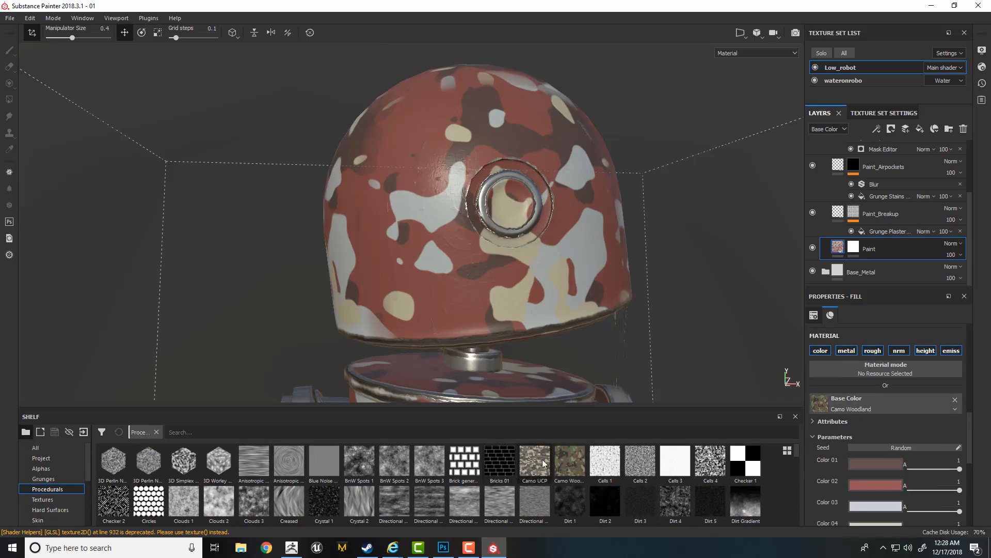
- Replace the Paint layer's base color source with Camo UCP and check the pattern on the robot's head and body
drag(535, 462, 839, 406)
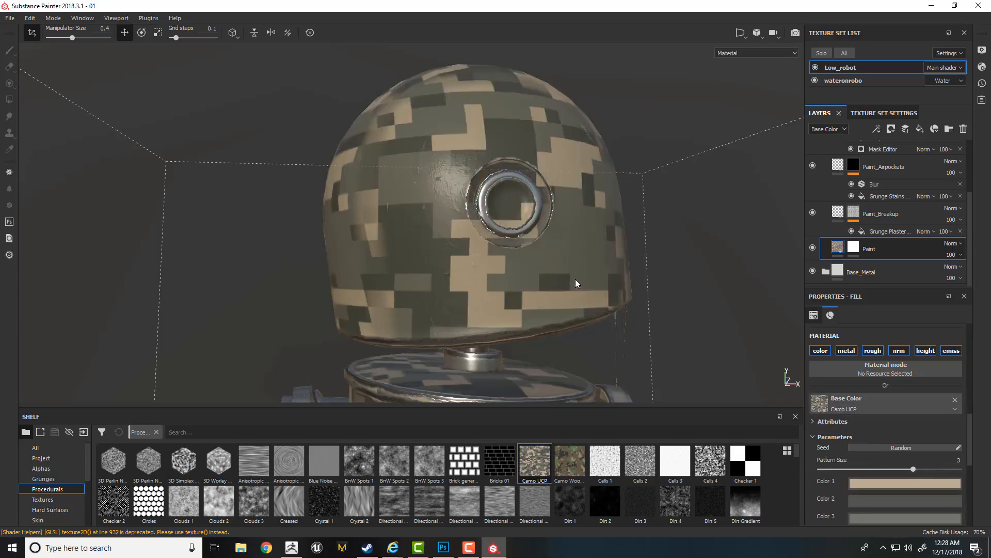
alt+drag(578, 284, 646, 351)
scroll(590, 319, down, 3)
alt+middle_drag(595, 392, 587, 268)
alt+drag(586, 268, 537, 274)
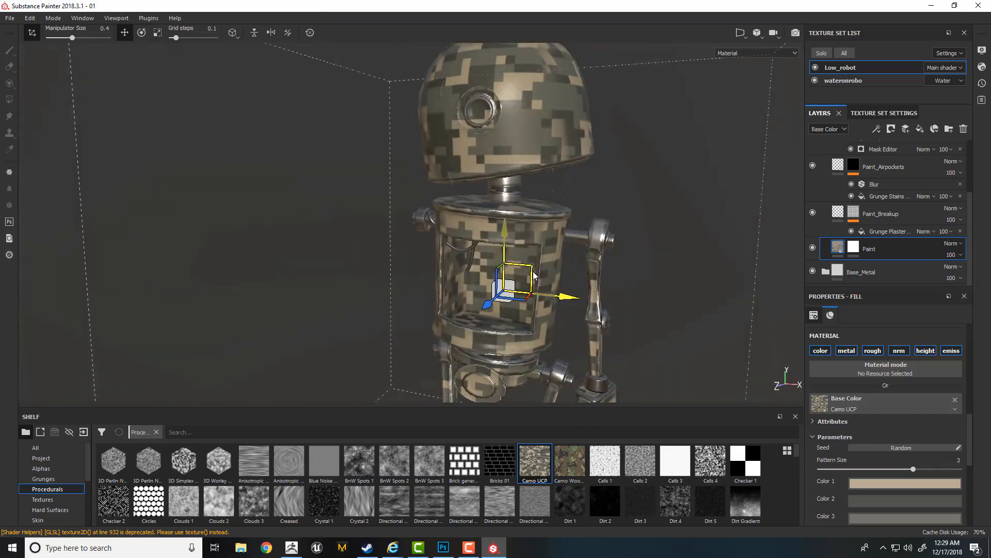
alt+middle_drag(546, 185, 545, 273)
alt+right_drag(546, 273, 646, 265)
alt+drag(646, 265, 647, 253)
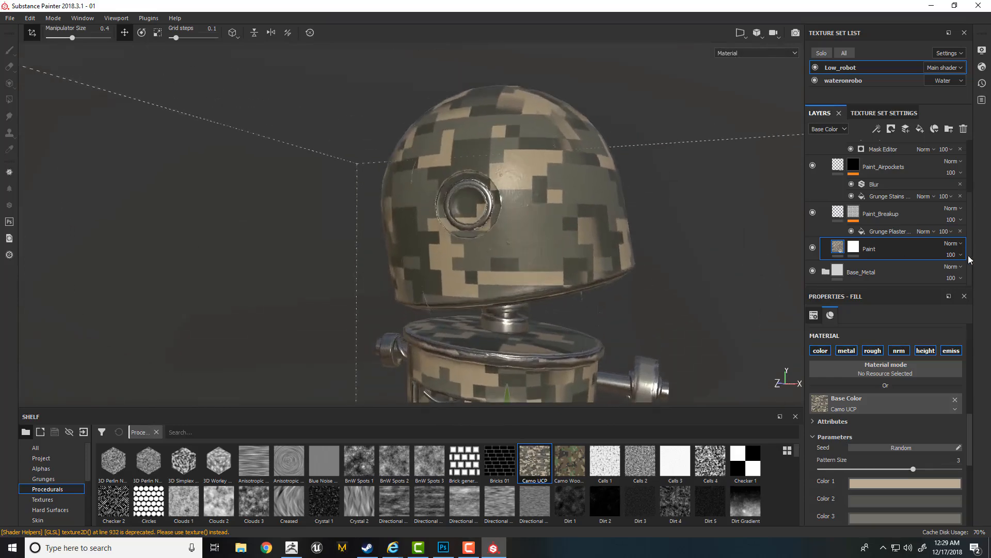
- Set the midpoint of the Levels in the Paint_Height mask to 0.598 and inspect the head's lower edge
scroll(968, 233, up, 3)
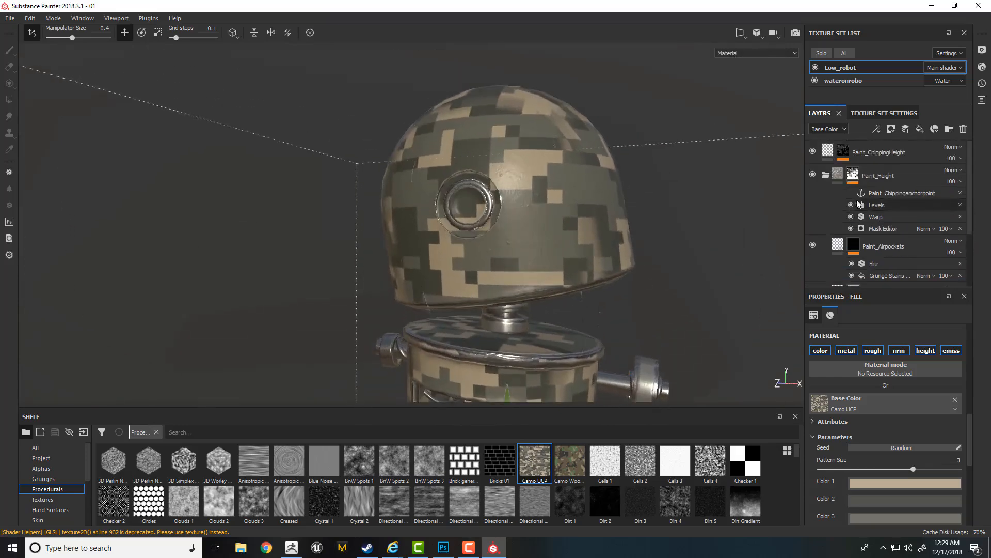
click(878, 204)
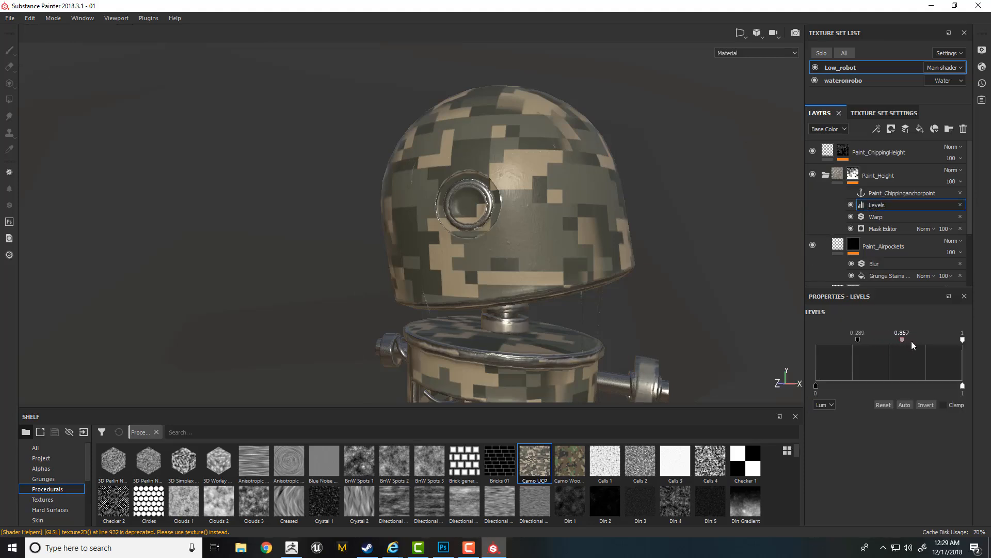
mouse_move(936, 344)
mouse_down()
mouse_move(947, 345)
mouse_move(888, 340)
mouse_up()
scroll(557, 283, up, 3)
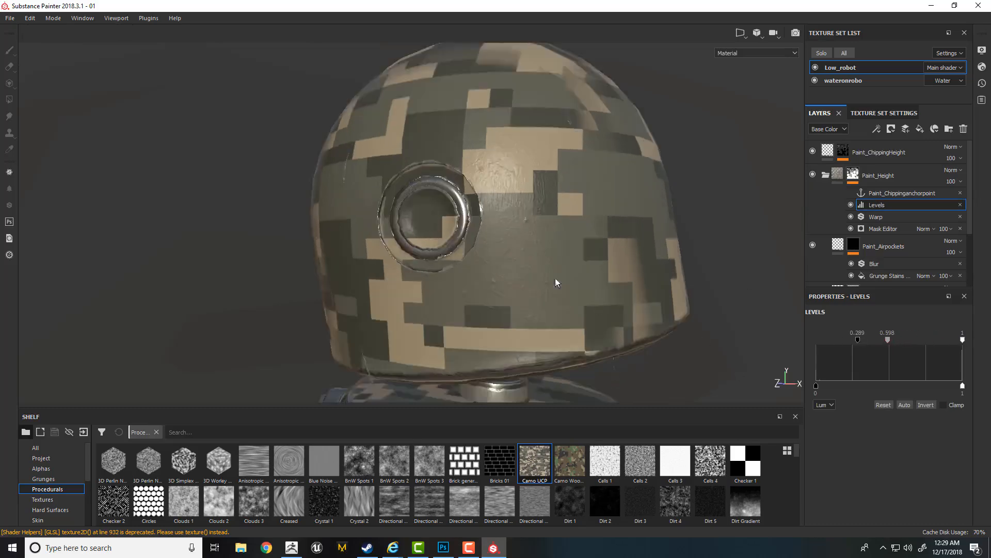
alt+right_drag(556, 283, 624, 335)
alt+drag(624, 334, 632, 314)
shift+right_drag(580, 321, 576, 318)
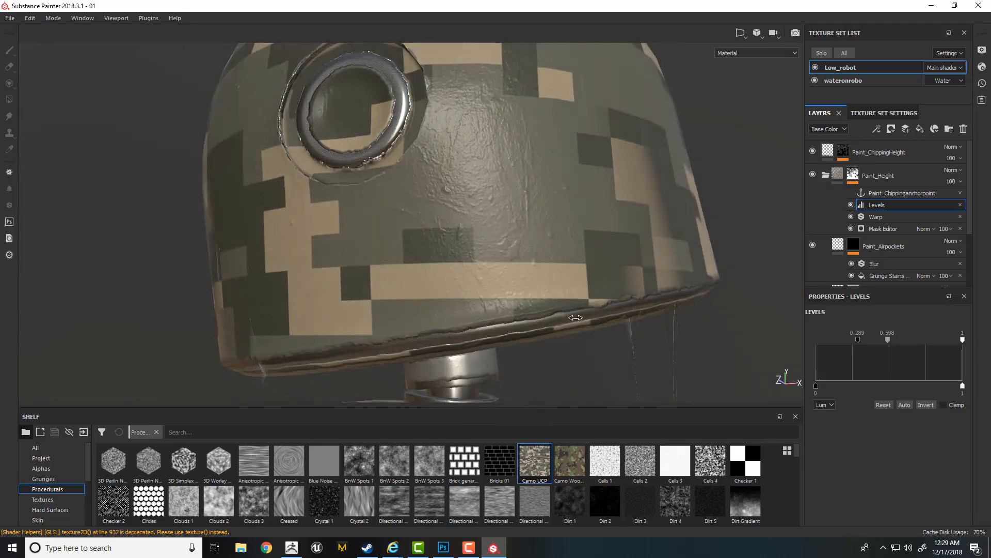
- In the Paint_ChippingHeight mask, lower the Blur intensity and set the Levels to a midpoint of 0.883 and input white point of 0.394
click(845, 154)
click(867, 182)
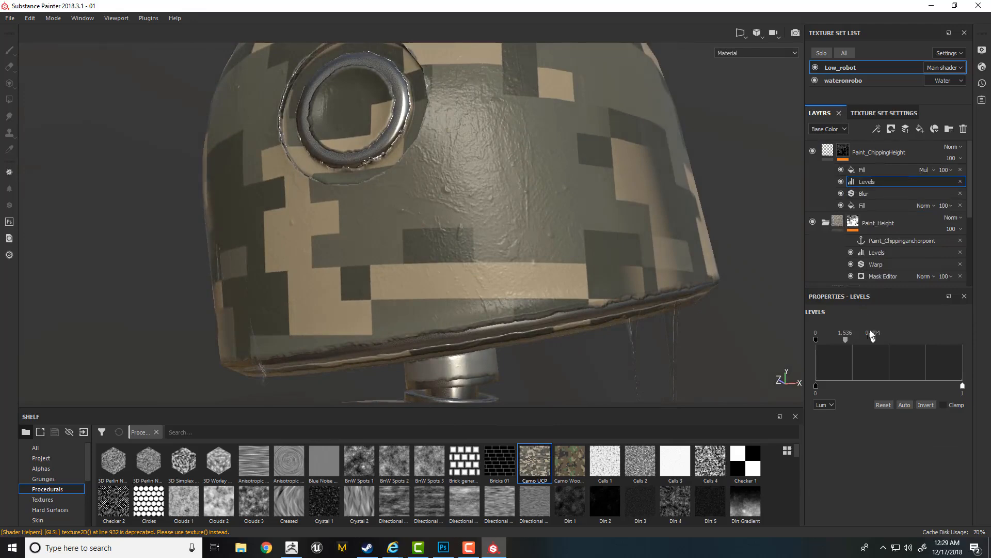
drag(875, 339, 842, 339)
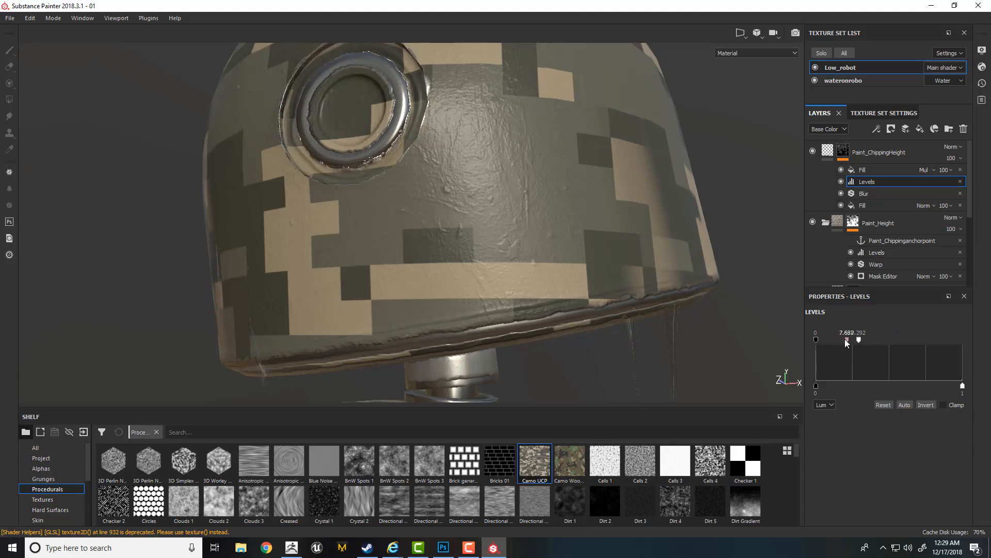
click(868, 194)
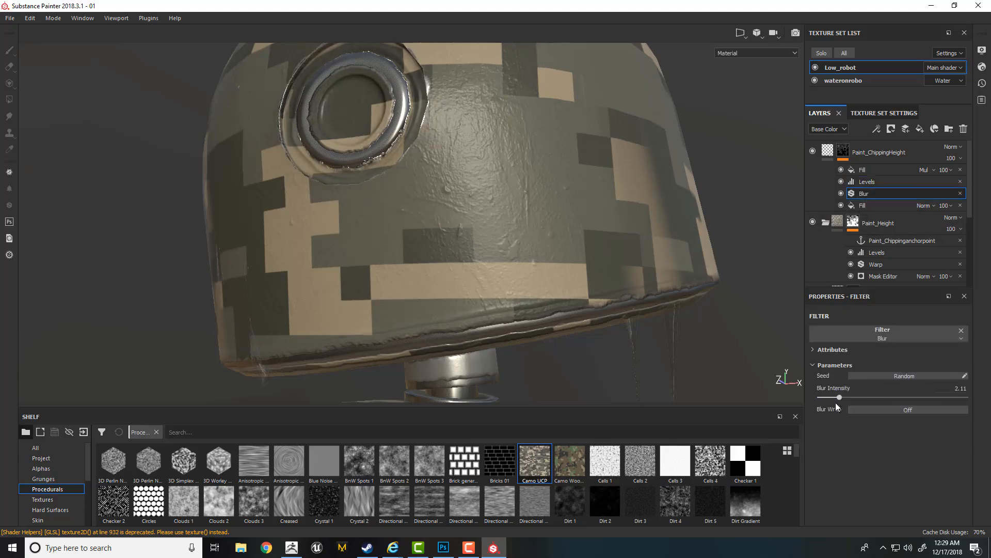
drag(836, 398, 829, 399)
click(872, 181)
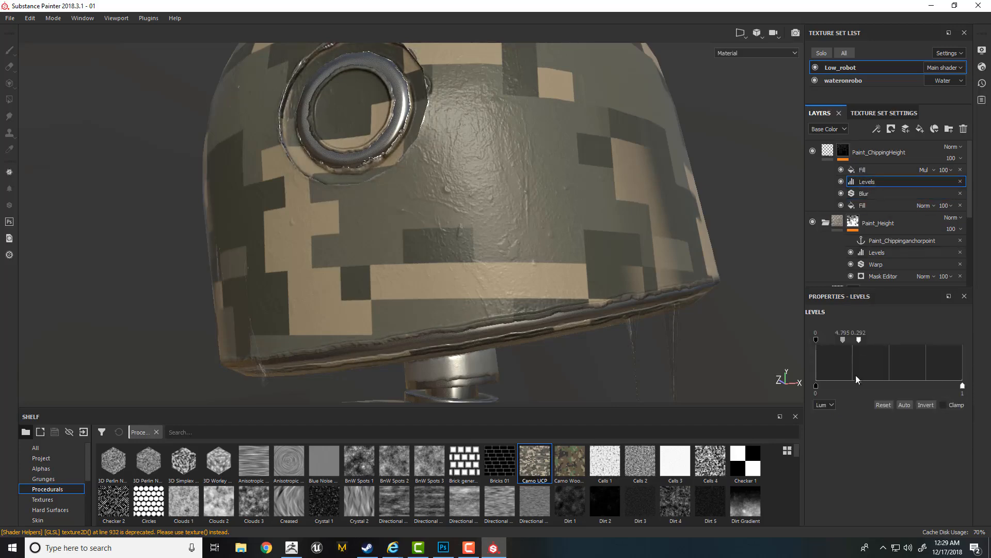
mouse_move(860, 341)
mouse_down()
mouse_move(871, 341)
mouse_move(841, 343)
mouse_up()
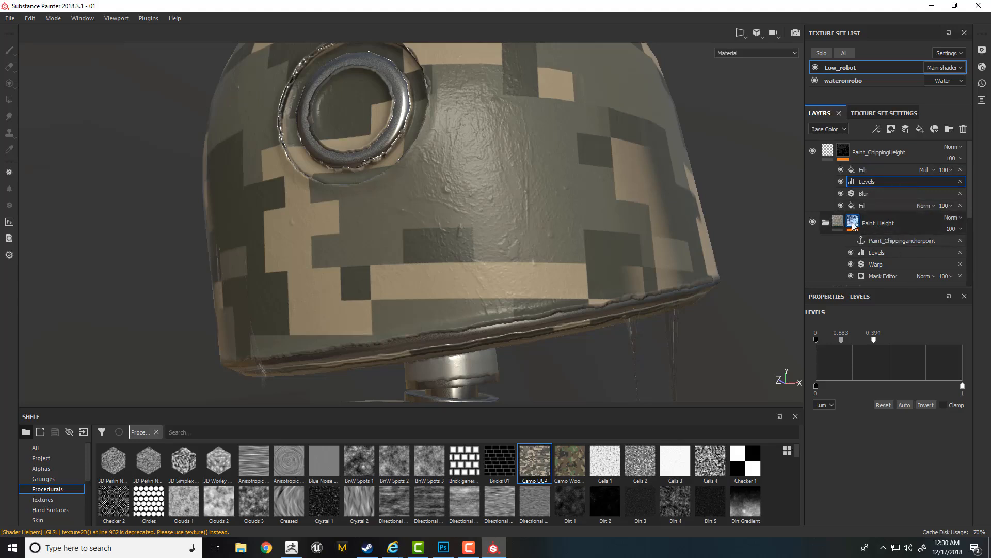
- Add a paint effect to the Paint_Height mask and place it directly below Paint_Chippinganchorpoint
alt+click(853, 226)
click(878, 252)
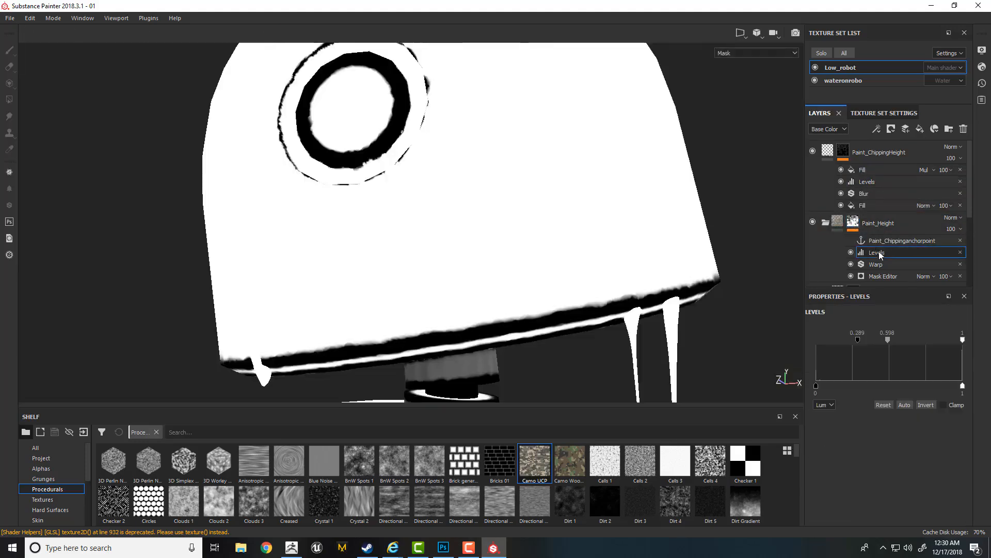
right_click(877, 252)
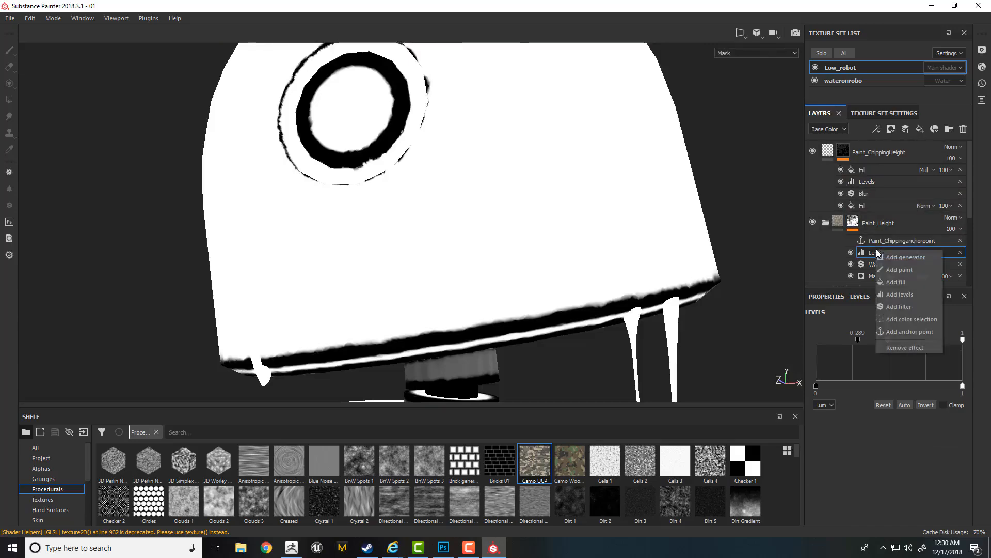
click(899, 270)
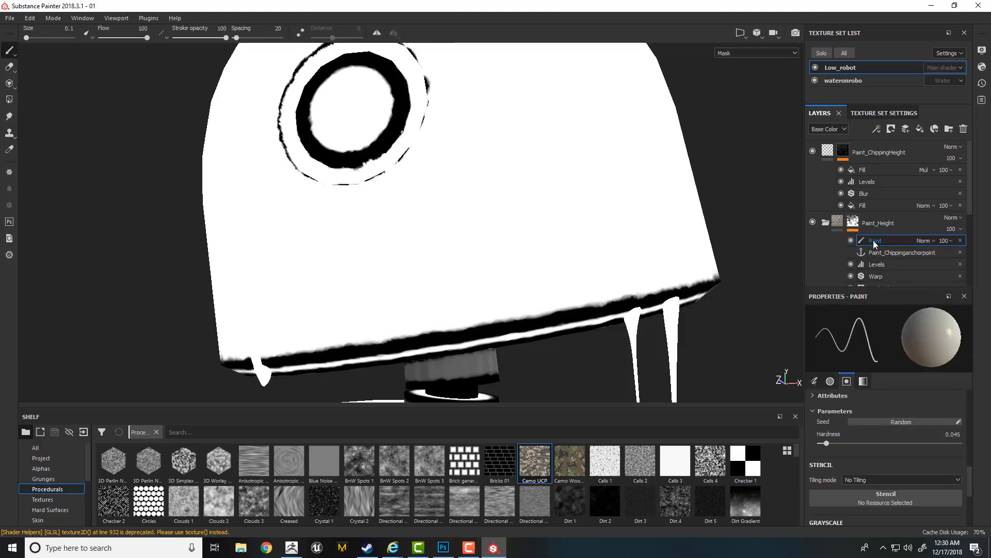
drag(876, 240, 879, 256)
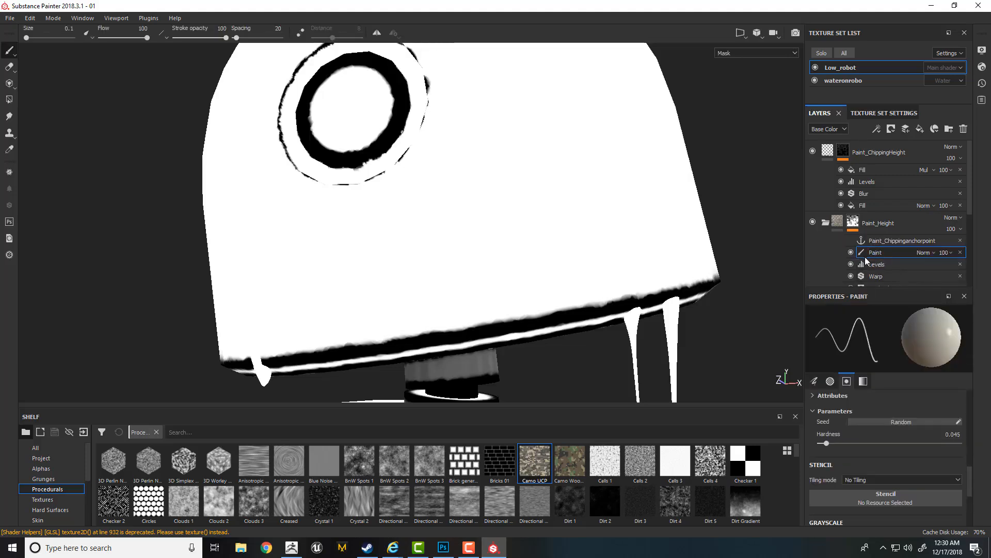
- Paint a black spot on the head in the Paint_Height mask with brush size 2.38, and return to the material display
ctrl+right_drag(562, 253, 589, 253)
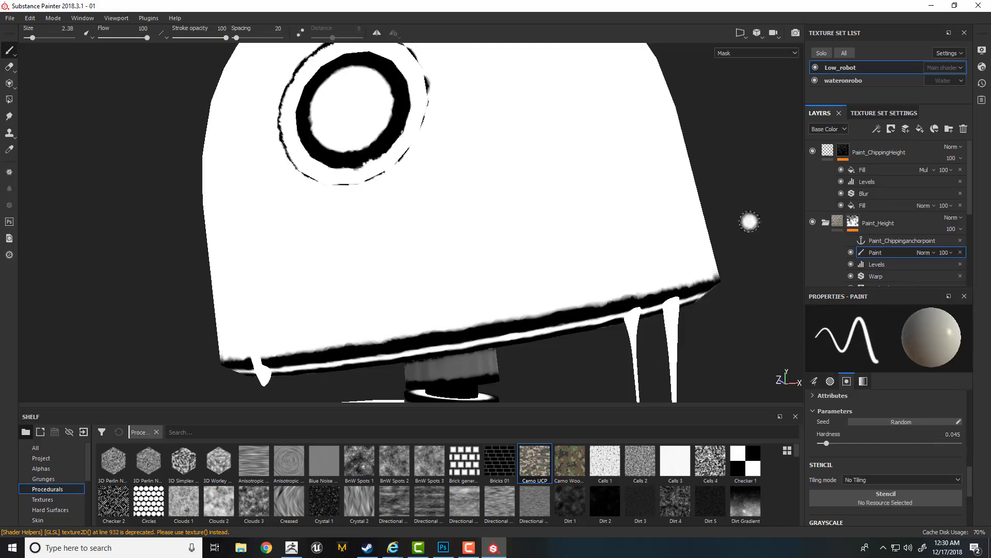
click(853, 222)
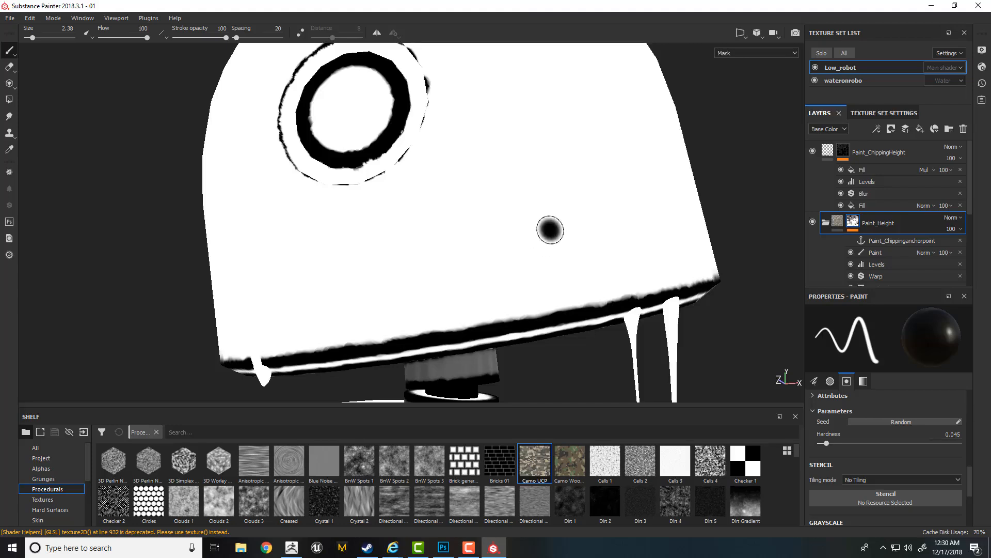
click(876, 252)
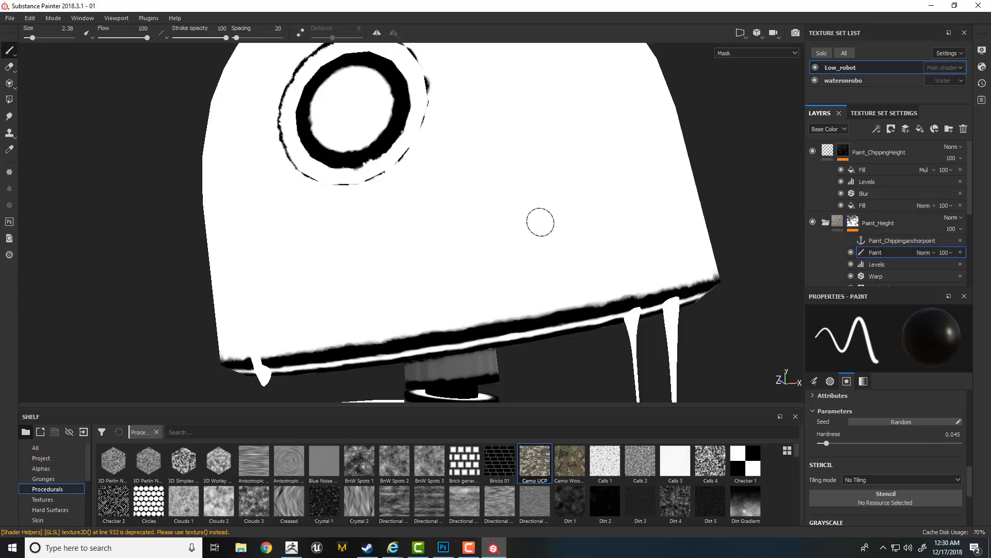
mouse_move(540, 221)
mouse_down()
mouse_move(549, 230)
mouse_move(559, 213)
mouse_move(535, 210)
mouse_up()
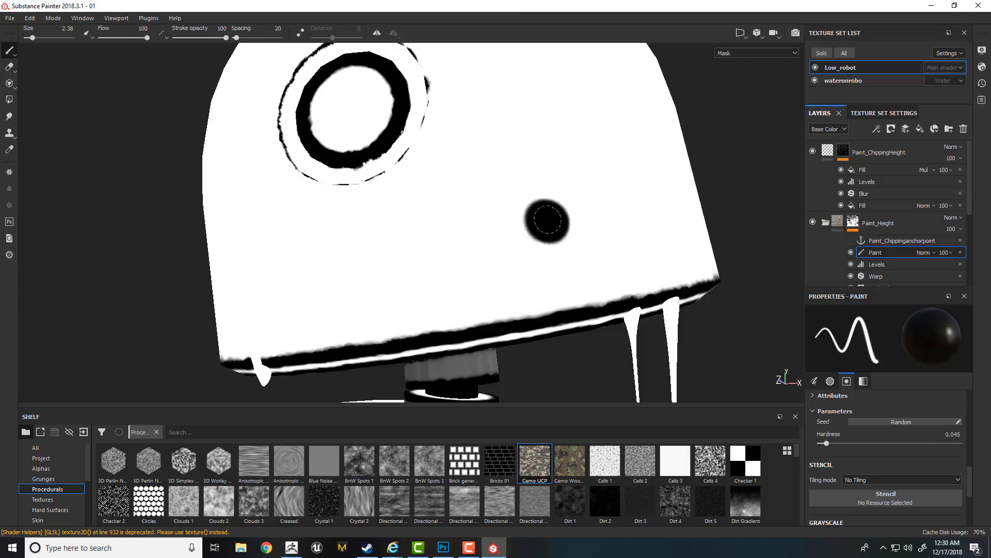
key(m)
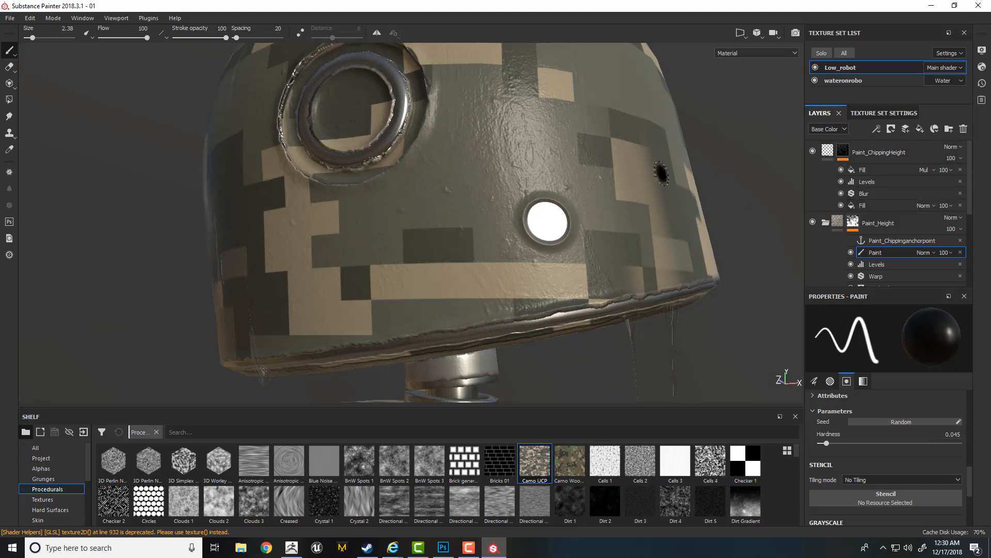
- Paint larger chipped spots on the side and lower edge of the head in black with brush size 6.26
ctrl+right_drag(540, 164, 558, 157)
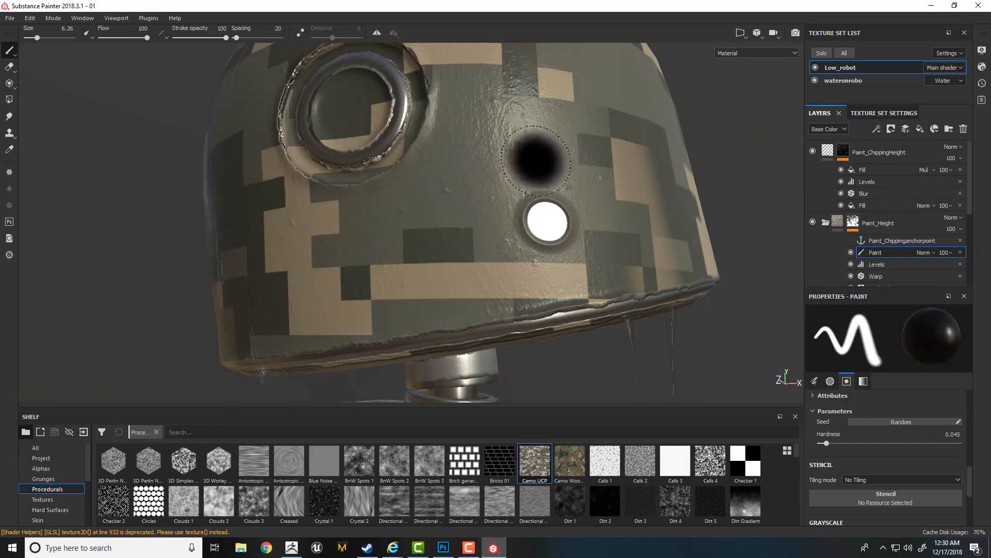
click(566, 142)
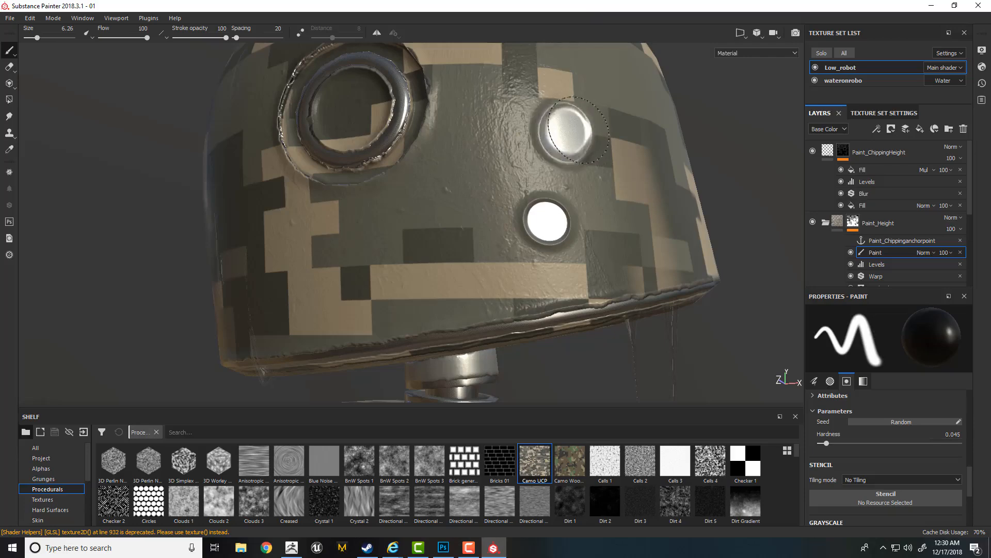
scroll(483, 136, down, 2)
mouse_move(484, 135)
alt+mouse_down()
mouse_move(511, 230)
mouse_move(500, 244)
alt+mouse_up()
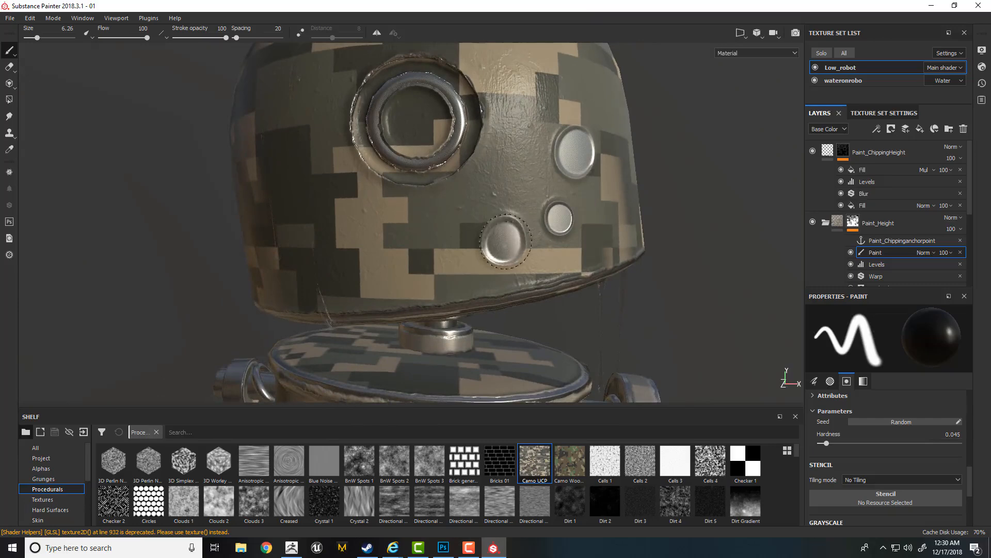
click(544, 279)
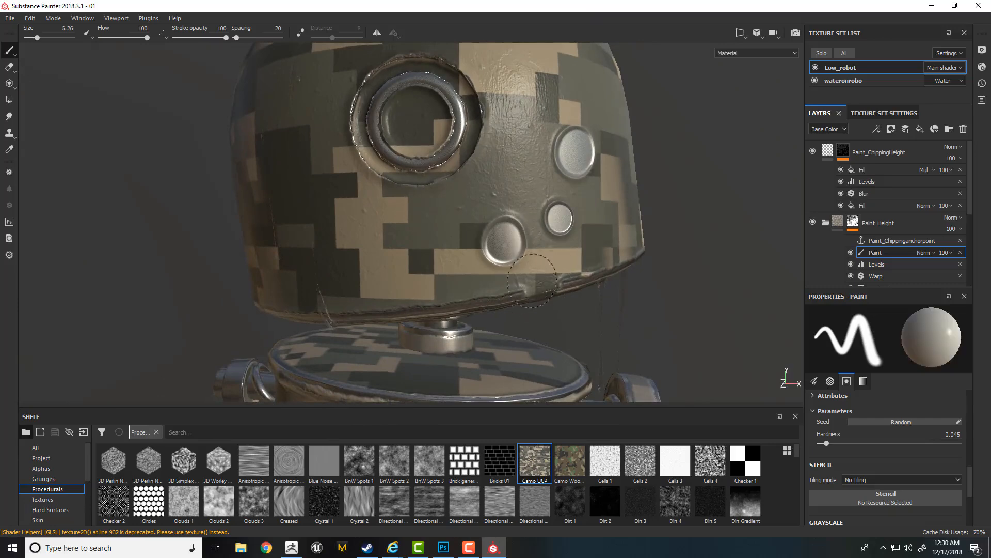
click(535, 275)
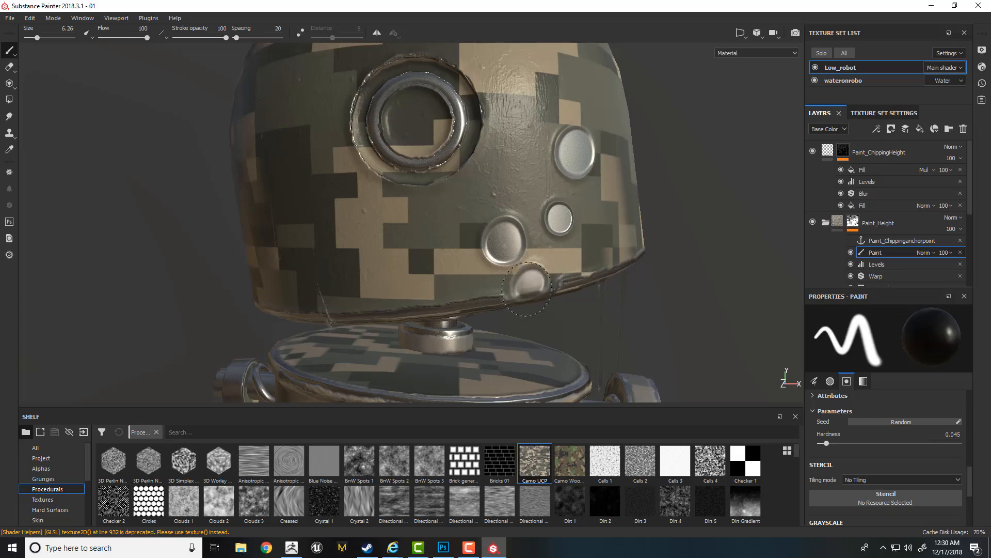
alt+drag(539, 277, 509, 236)
shift+right_drag(509, 236, 528, 236)
alt+drag(528, 236, 577, 223)
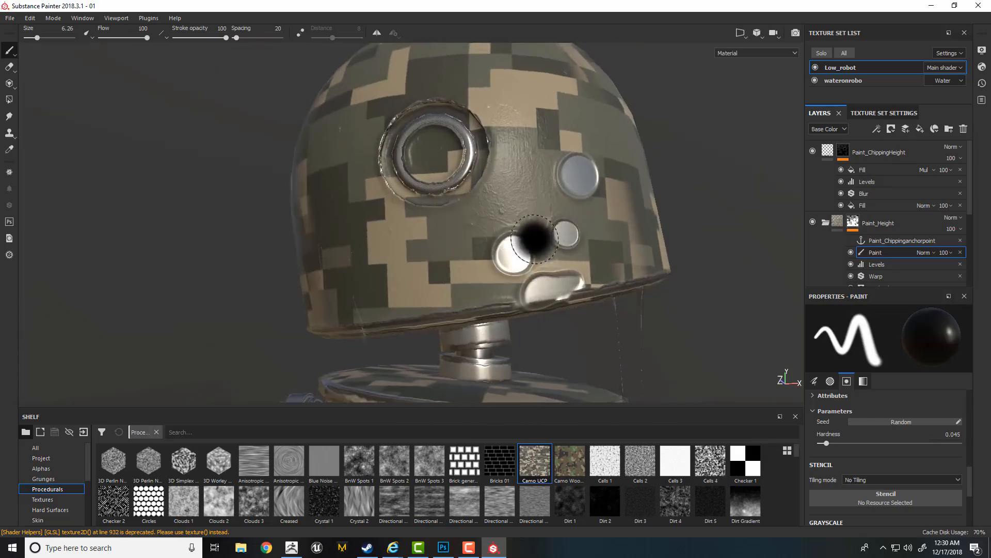
- Paint over the spots on the head in white with brush size 9.25, and delete the paint effect from the Paint_Height mask
ctrl+right_drag(534, 239, 543, 232)
key(x)
drag(515, 255, 557, 245)
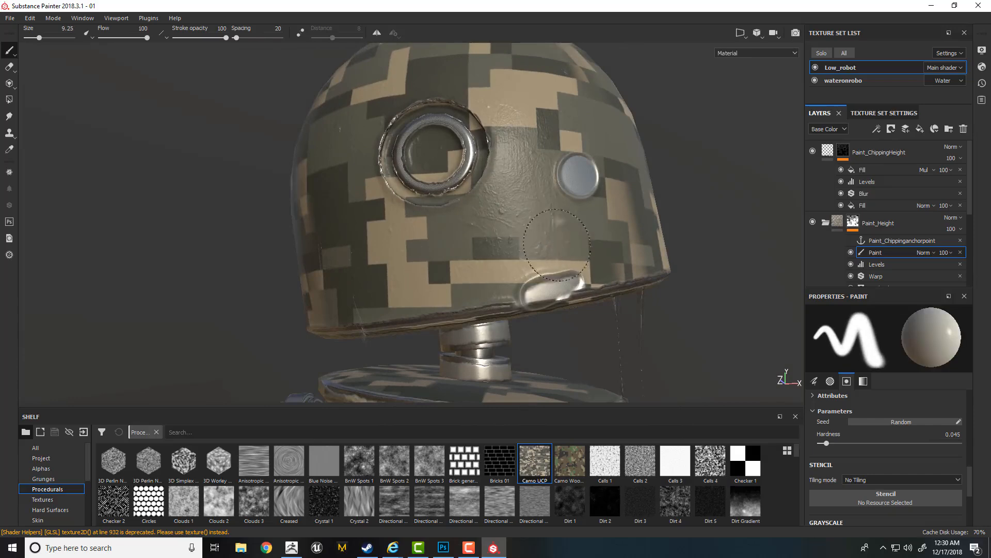
drag(575, 173, 584, 179)
key(Delete)
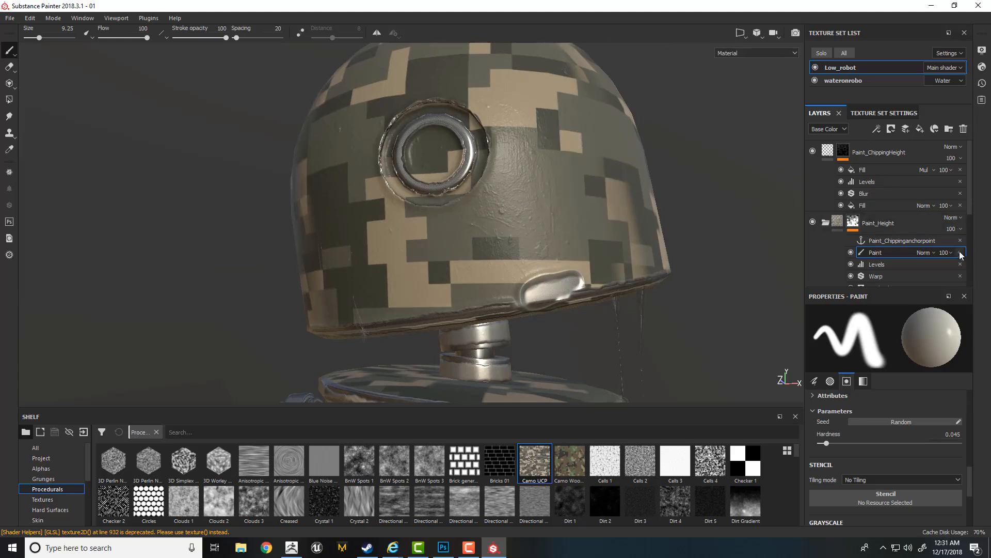
- Add a new paint effect to the Paint_Height mask between Paint_Chippinganchorpoint and Levels
click(878, 253)
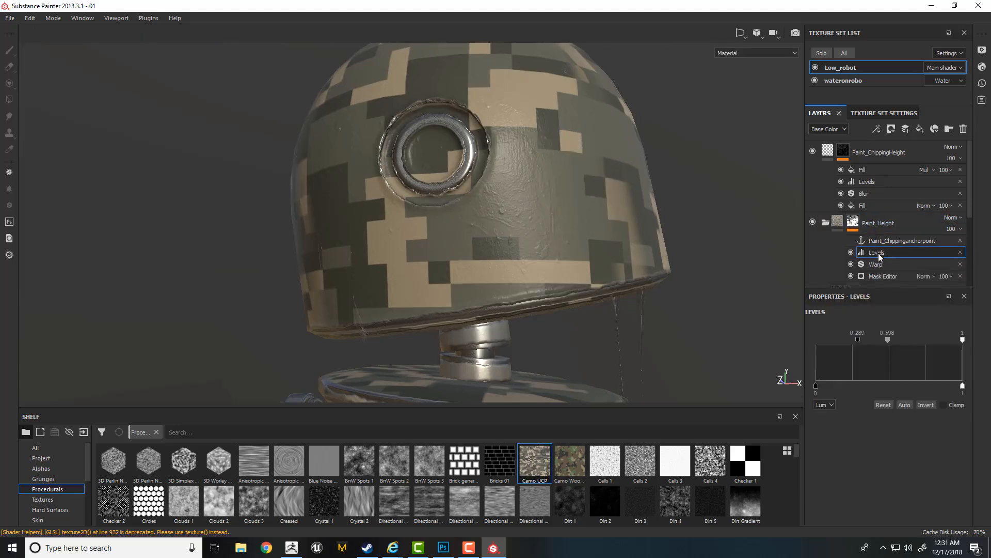
right_click(880, 254)
click(901, 271)
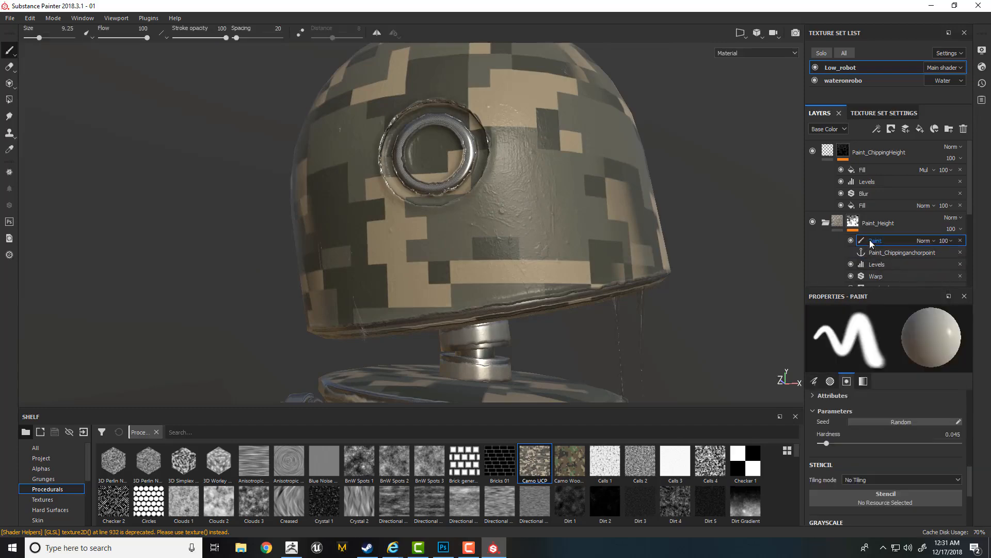
drag(882, 240, 882, 259)
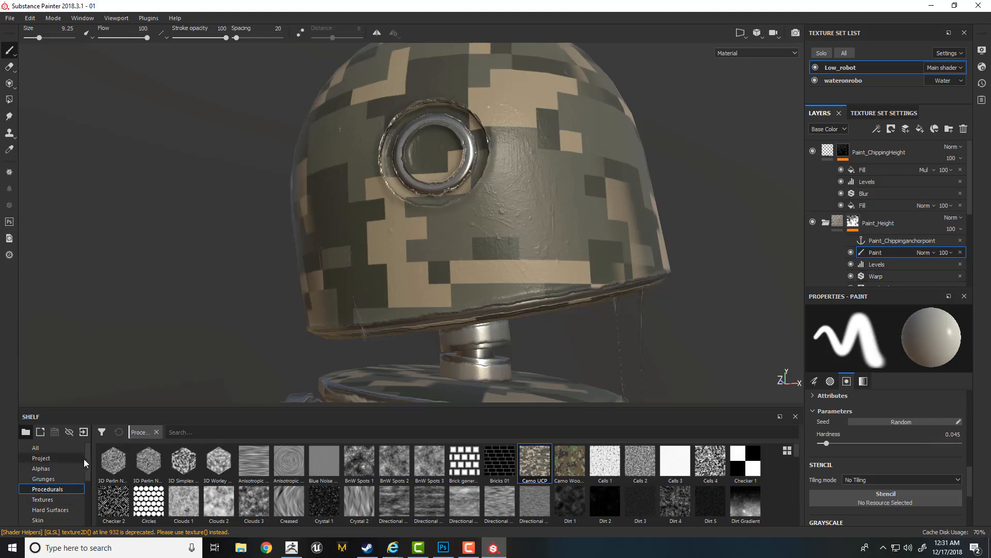
- Display the Brushes category in the shelf and choose the Basic Hard brush for painting the mask
scroll(88, 465, down, 3)
scroll(88, 473, down, 2)
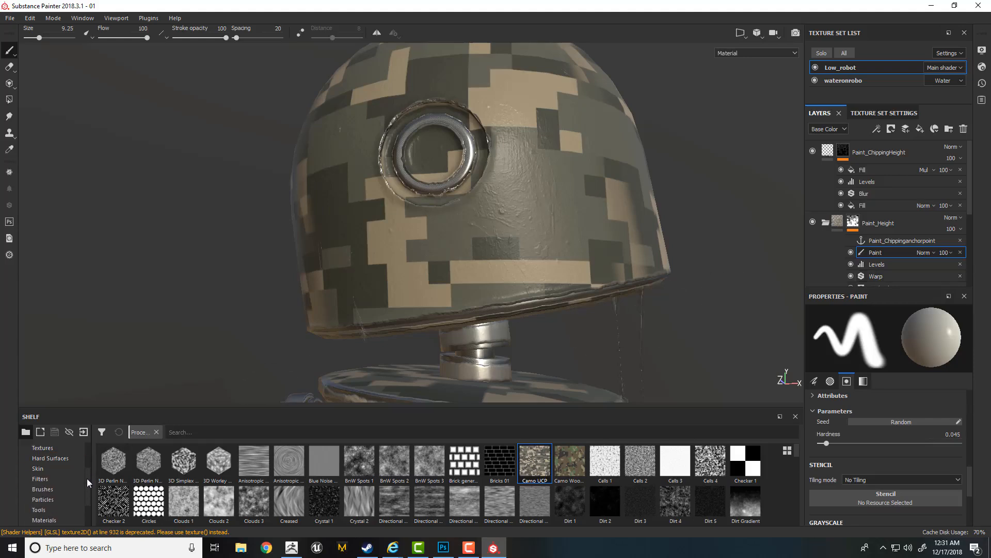
click(73, 488)
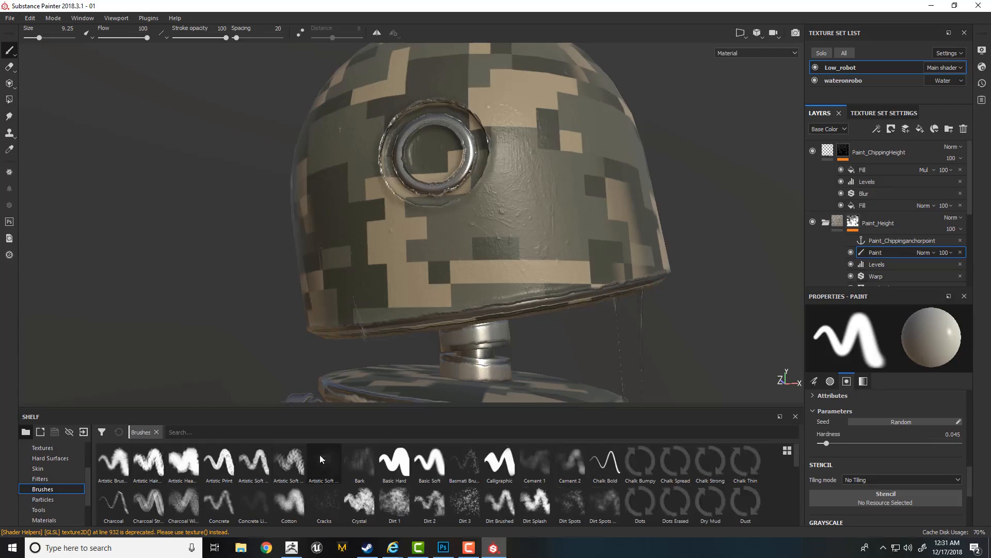
click(395, 462)
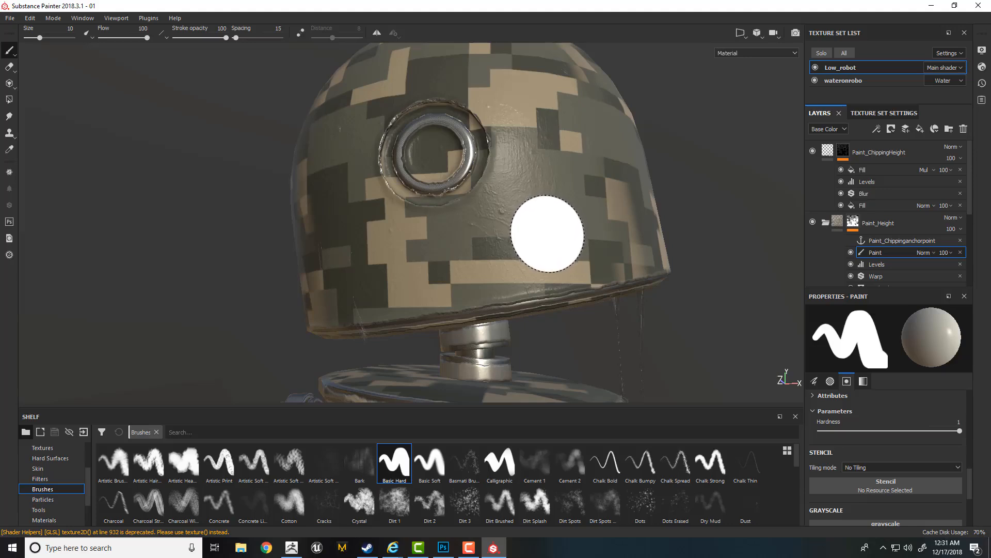
- Try the Arrow Circle alpha as the brush shape at size 7.55, and return to the Basic Hard brush
mouse_move(557, 229)
ctrl+right_down()
mouse_move(542, 223)
mouse_move(557, 217)
mouse_move(539, 209)
mouse_move(546, 250)
ctrl+right_up()
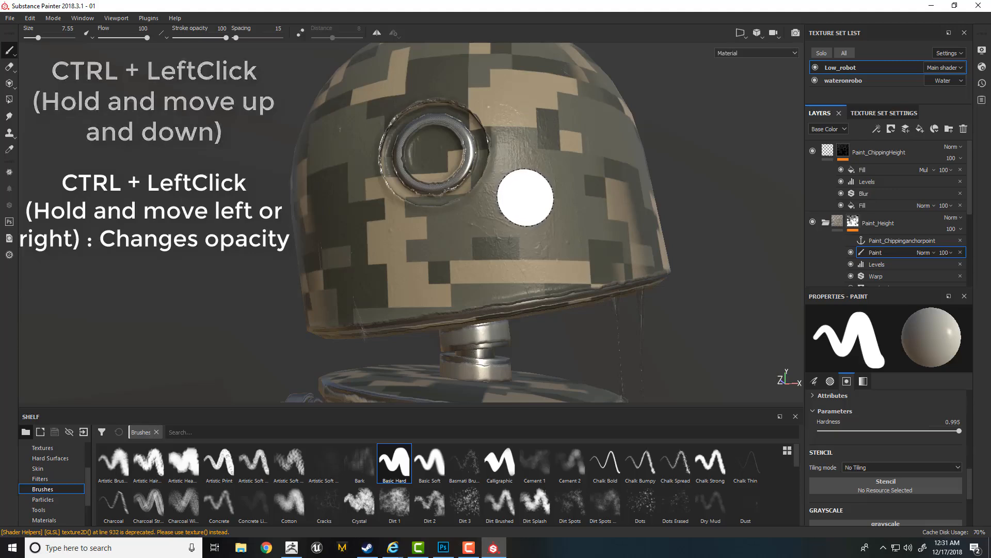
scroll(88, 474, up, 1)
scroll(88, 474, up, 2)
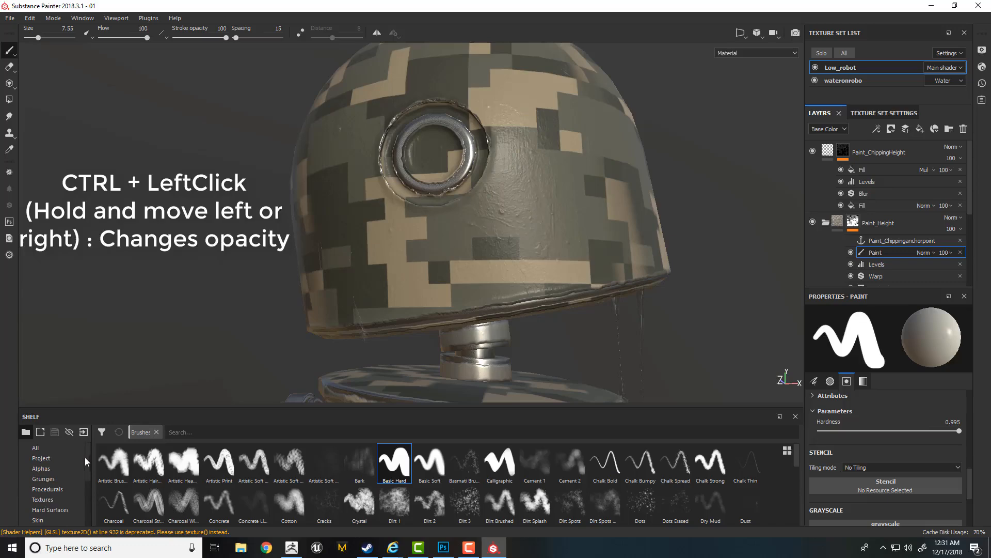
click(41, 468)
click(219, 461)
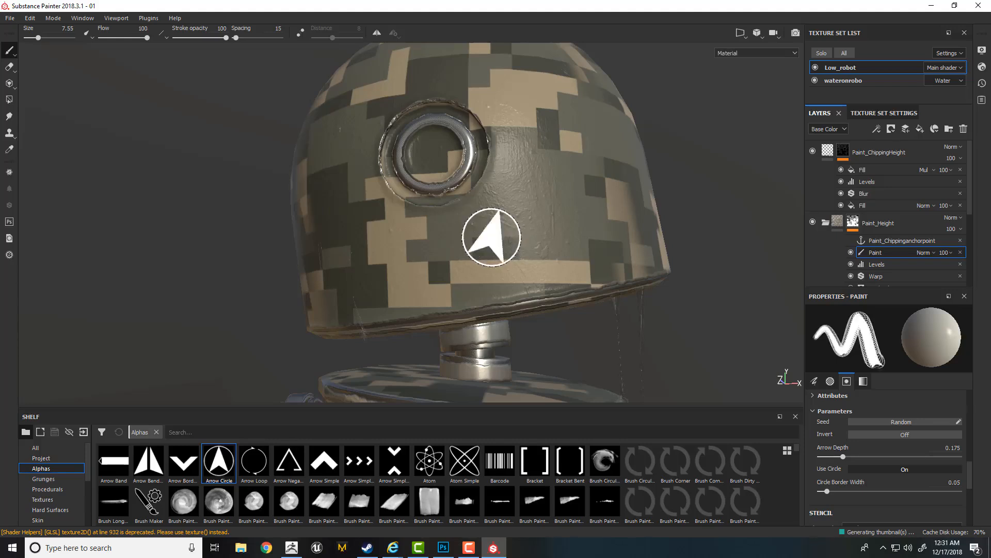
scroll(88, 480, down, 2)
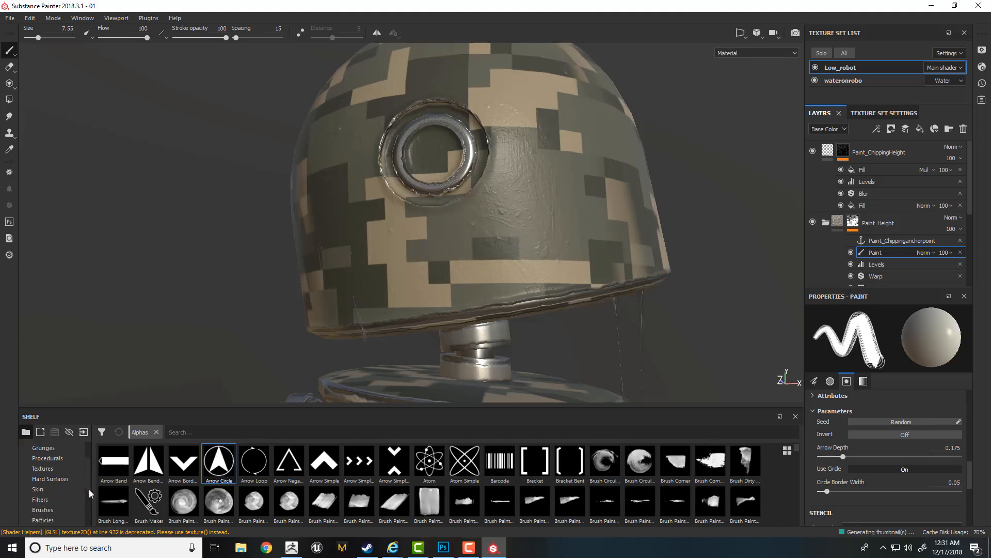
click(43, 499)
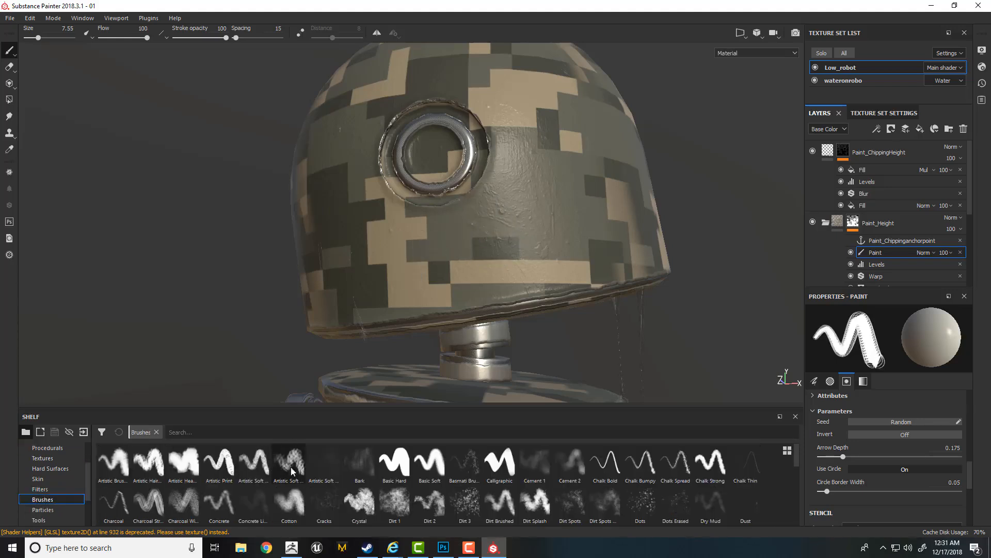
click(395, 462)
- Switch to black and paint one large and several small round chipped spots around the head's eye with the Basic Hard brush
key(x)
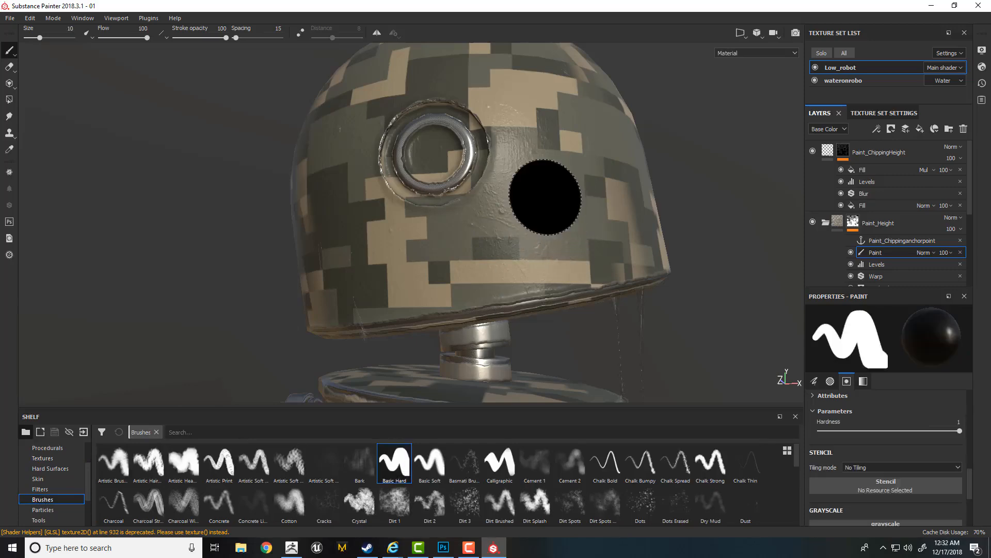
click(547, 199)
click(556, 210)
drag(559, 212, 554, 212)
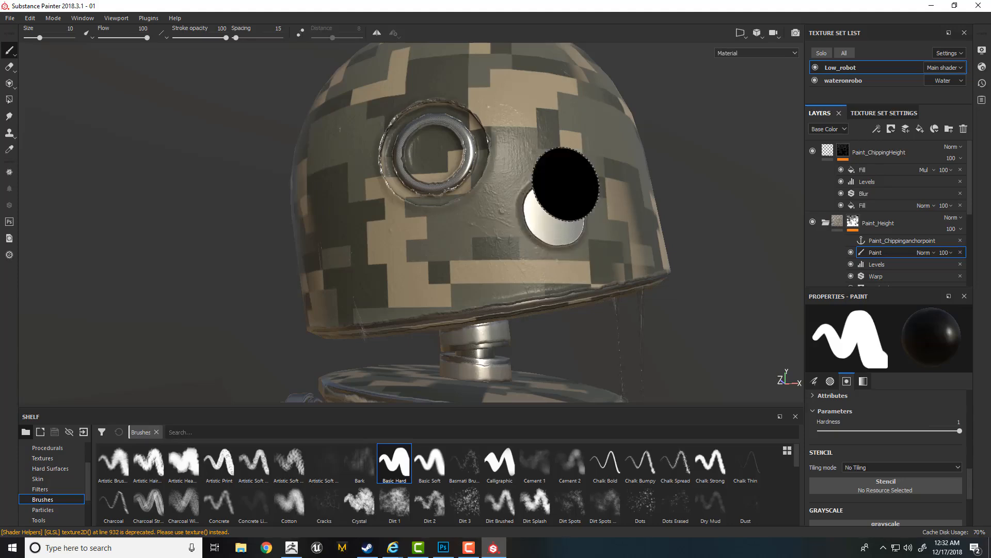
click(491, 246)
click(565, 152)
click(598, 163)
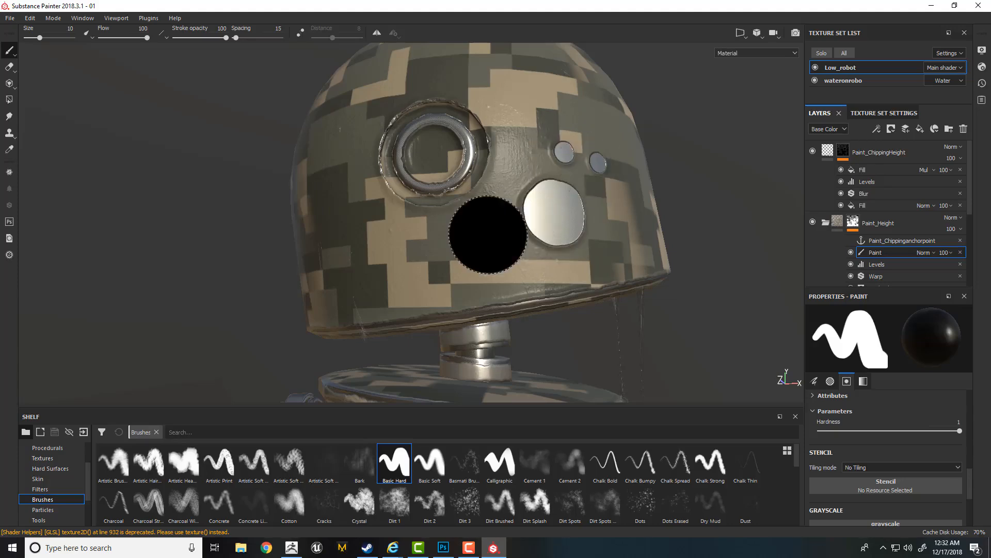
click(407, 260)
click(537, 141)
click(614, 233)
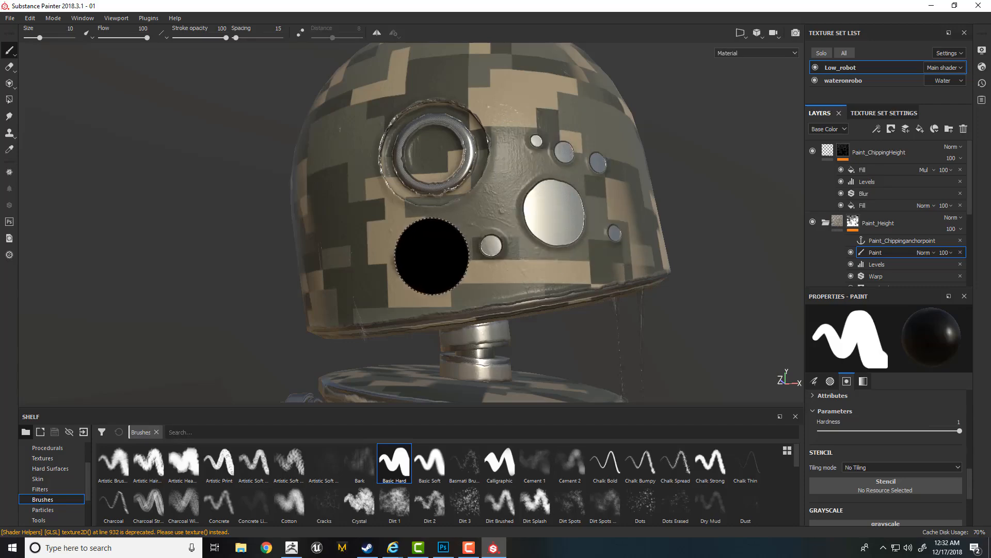
click(432, 256)
- Set the brush size to No pressure and paint two large round chipped spots on the upper head at size 10
drag(973, 479, 973, 402)
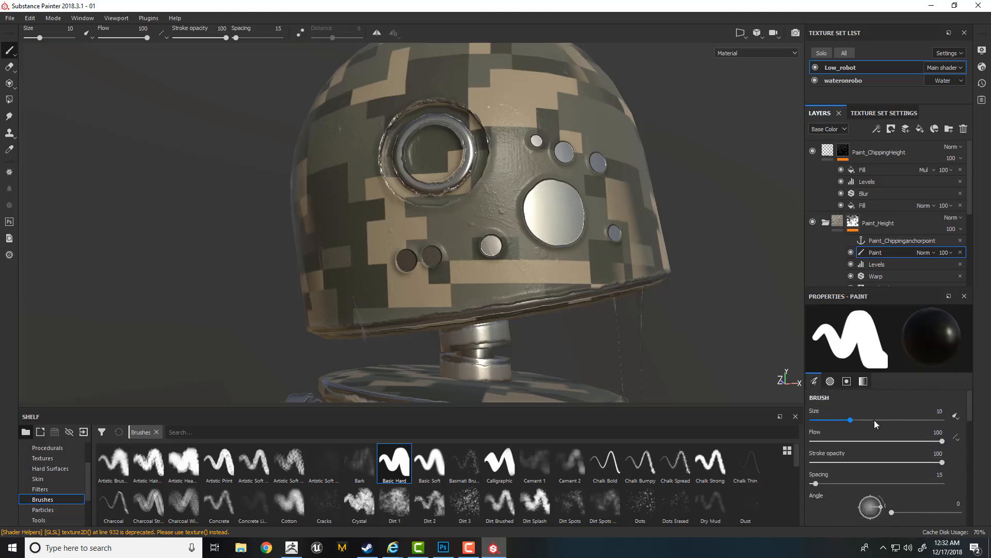
click(955, 417)
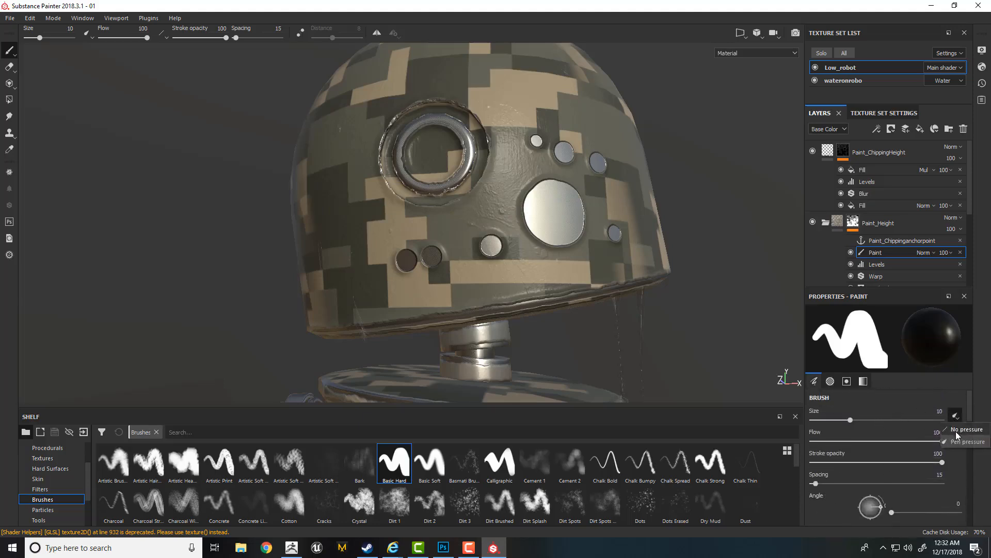
click(960, 429)
alt+drag(473, 216, 442, 219)
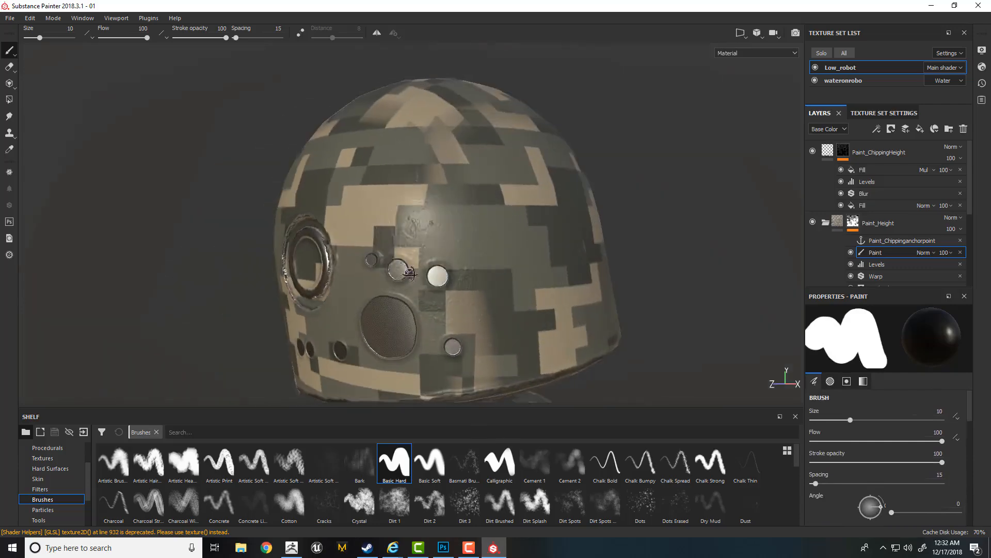
mouse_move(573, 330)
alt+mouse_down()
mouse_move(564, 258)
mouse_move(526, 254)
mouse_move(553, 269)
alt+mouse_up()
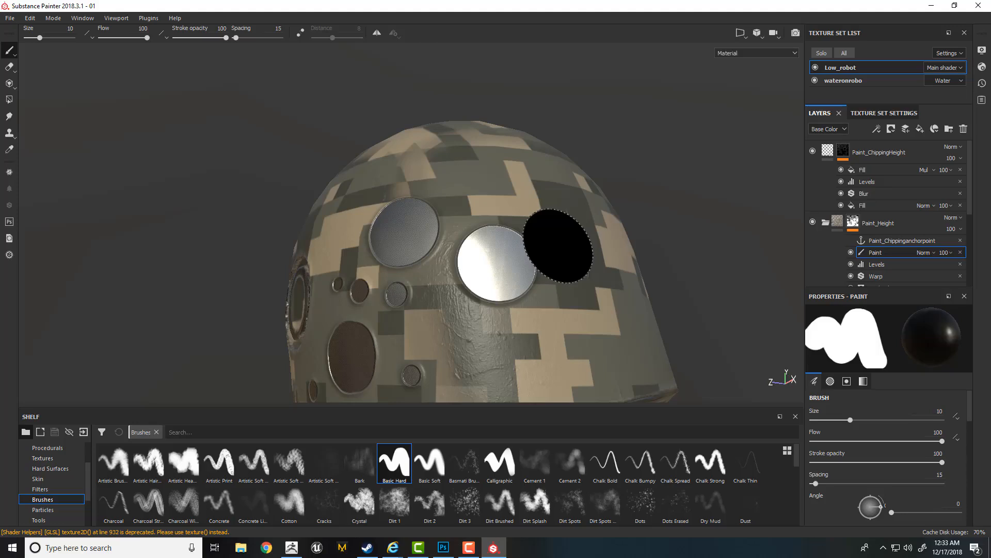
- Reduce the brush size to 0.55 and examine the head's lower rim and neck from all around
alt+right_drag(517, 353, 488, 298)
alt+middle_drag(488, 297, 509, 215)
alt+right_drag(510, 215, 538, 290)
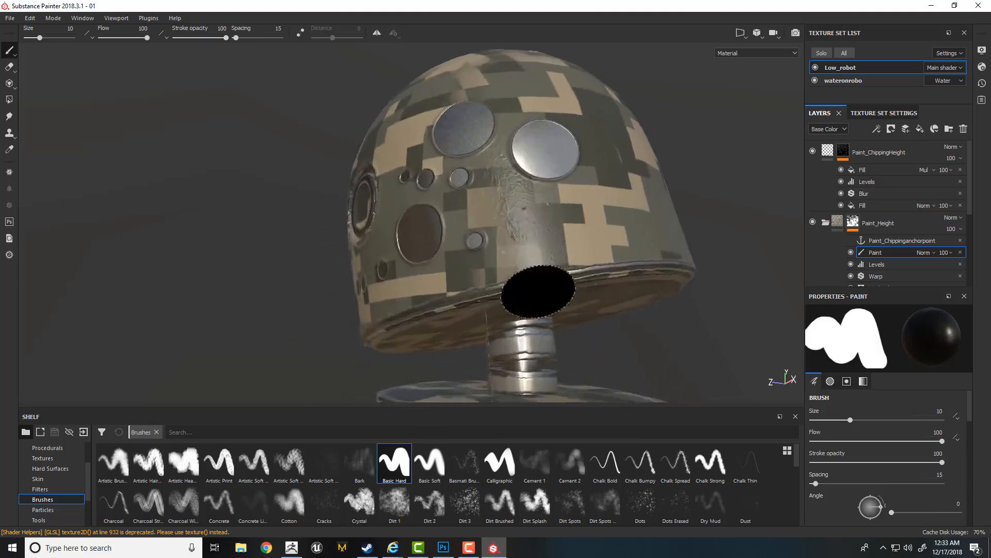
alt+drag(537, 290, 569, 268)
mouse_move(568, 268)
alt+right_down()
mouse_move(620, 258)
mouse_move(465, 266)
alt+right_up()
mouse_move(432, 262)
alt+mouse_down()
mouse_move(467, 278)
mouse_move(600, 285)
mouse_move(508, 258)
mouse_move(582, 262)
alt+mouse_up()
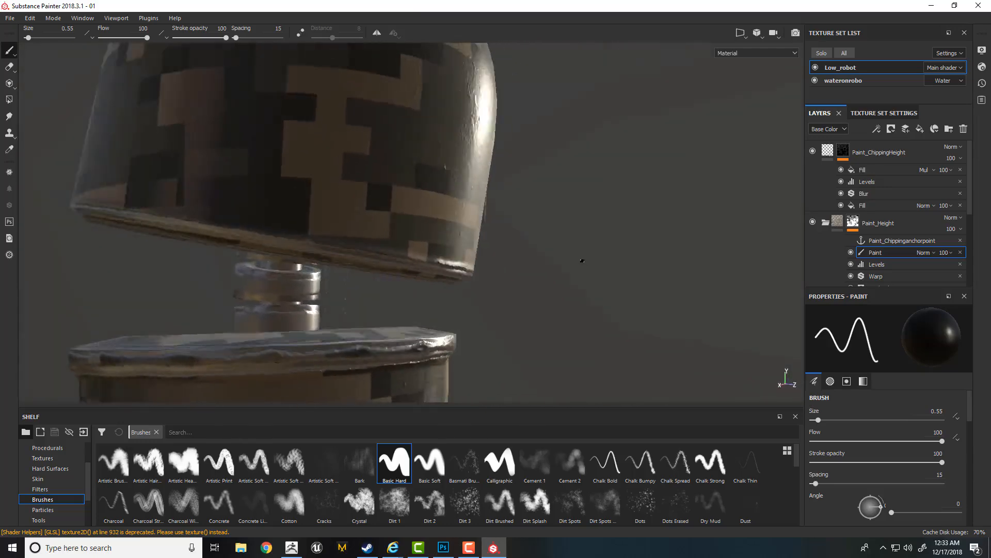
shift+right_drag(582, 261, 517, 258)
alt+middle_drag(481, 256, 626, 255)
alt+right_drag(626, 254, 589, 250)
alt+drag(588, 250, 521, 248)
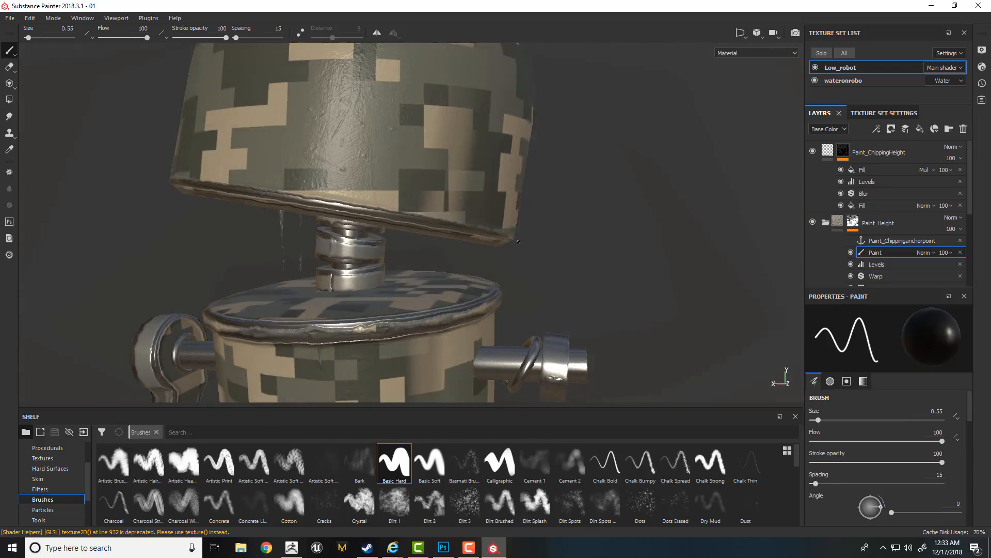
alt+right_drag(519, 243, 465, 245)
alt+drag(464, 245, 115, 288)
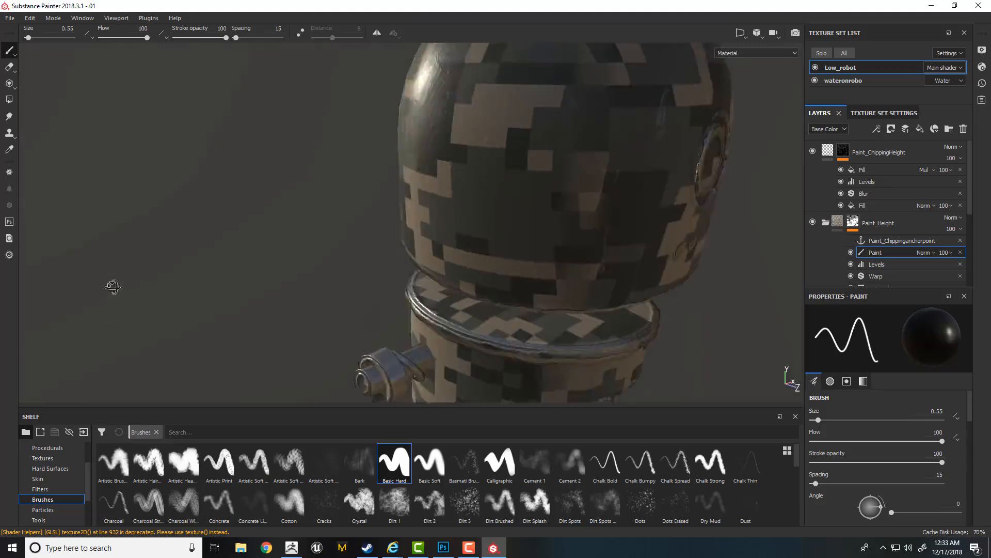
- Examine the chipped spots on the head and the torso's paint under different lighting directions
alt+right_drag(548, 290, 480, 289)
alt+middle_drag(480, 289, 315, 239)
alt+right_drag(315, 239, 279, 245)
alt+drag(413, 290, 362, 250)
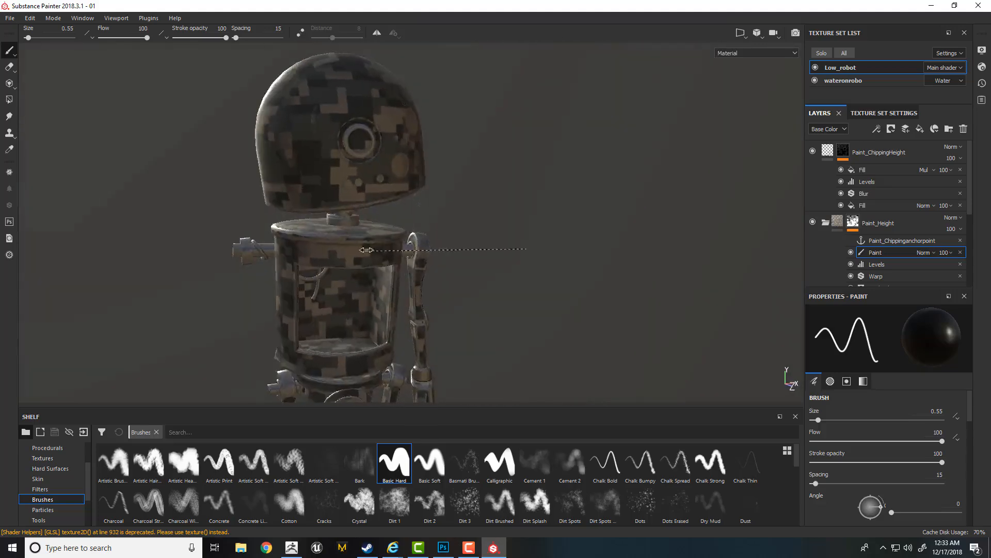
shift+right_drag(362, 250, 376, 249)
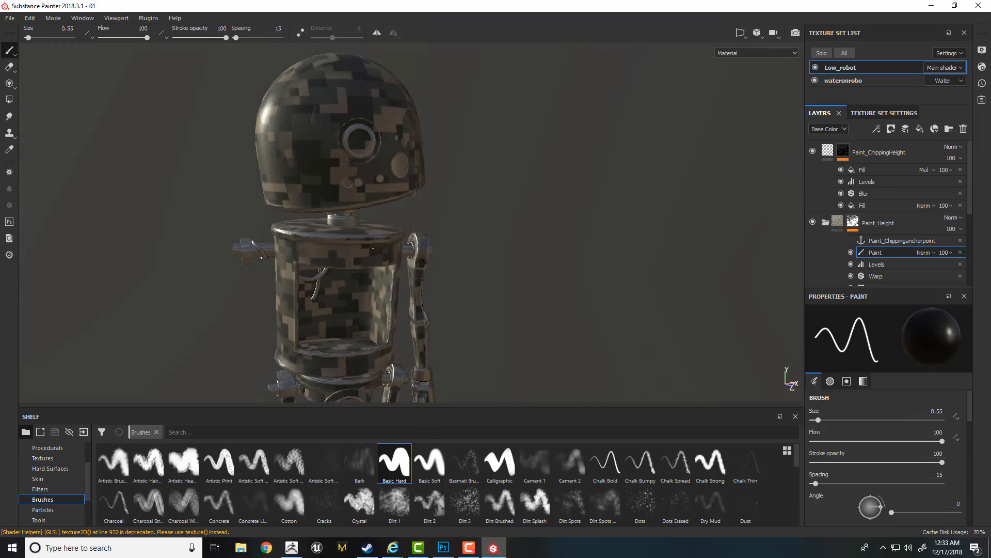
shift+right_drag(526, 249, 517, 255)
alt+right_drag(456, 208, 488, 268)
mouse_move(477, 321)
alt+mouse_down()
mouse_move(458, 301)
mouse_move(427, 296)
alt+mouse_up()
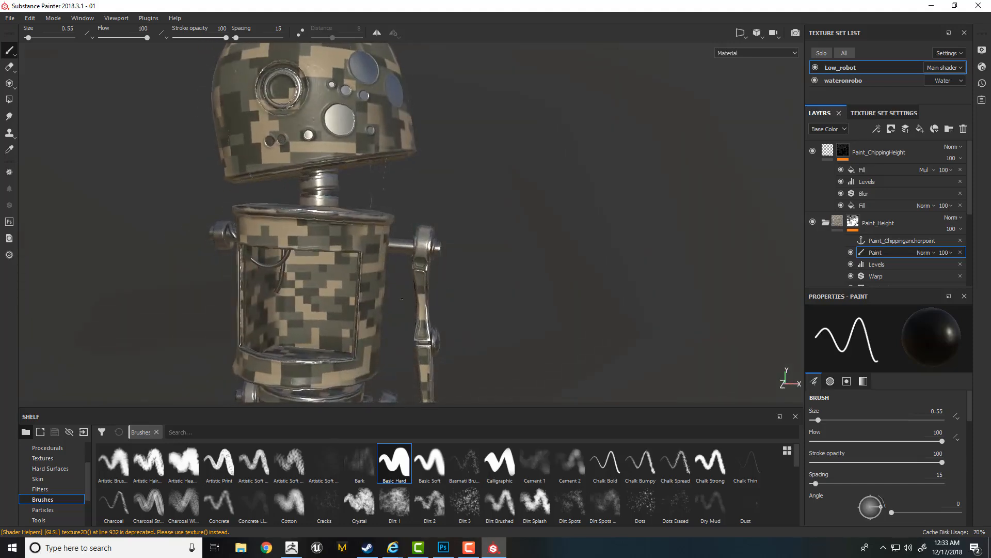
alt+middle_drag(391, 259, 437, 300)
alt+right_drag(439, 294, 526, 234)
alt+drag(526, 234, 519, 234)
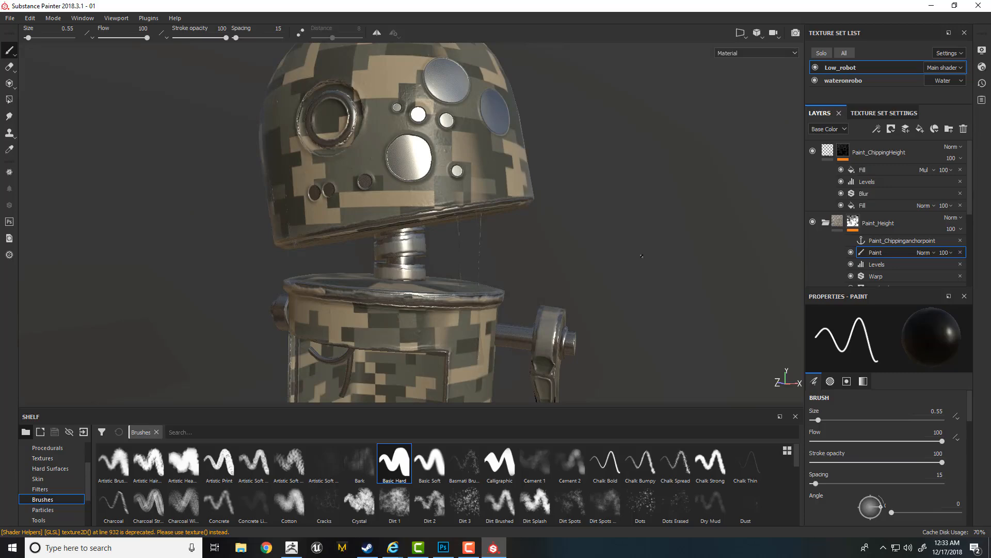
- Add a second paint effect above the existing one in the Paint_Height mask and set its blend mode to Multiply
right_click(873, 253)
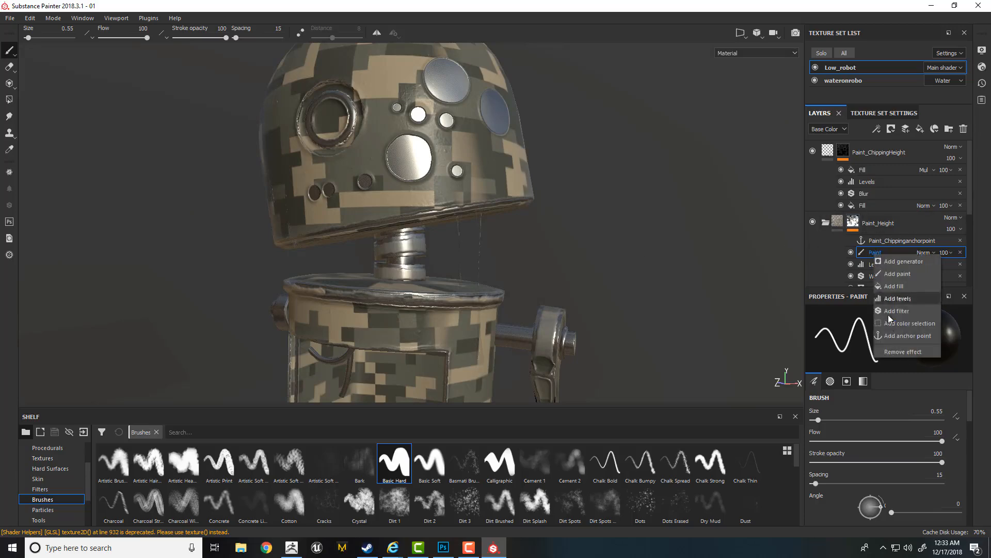
click(897, 274)
drag(877, 253, 876, 256)
click(928, 253)
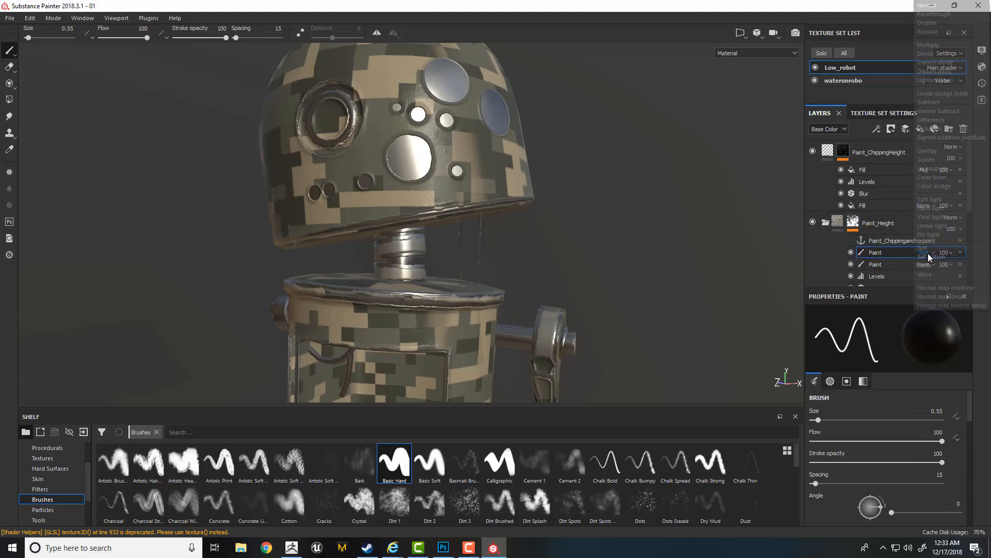
click(928, 45)
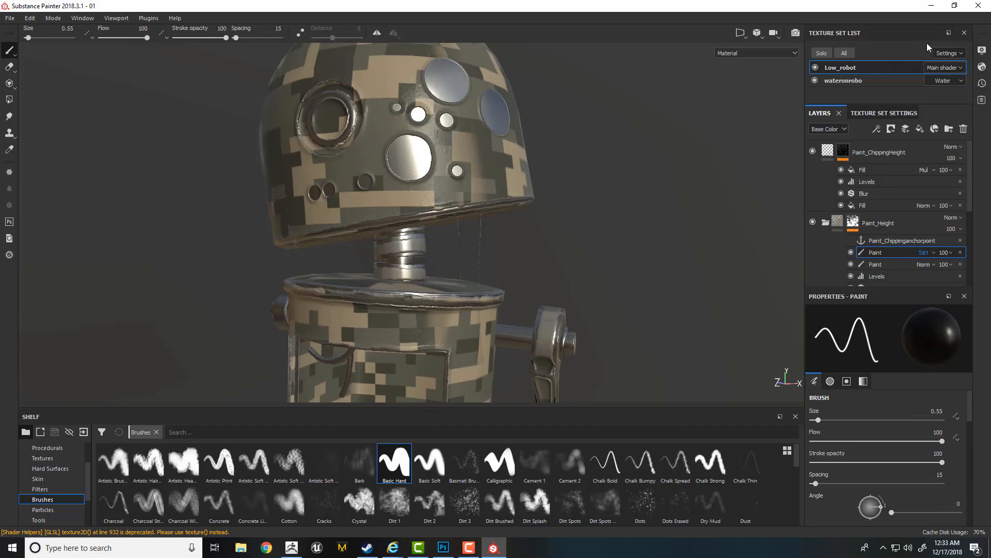
- Try painting on the head's lower rim with the Multiply paint effect, using white at brush size 2.48
scroll(630, 272, up, 5)
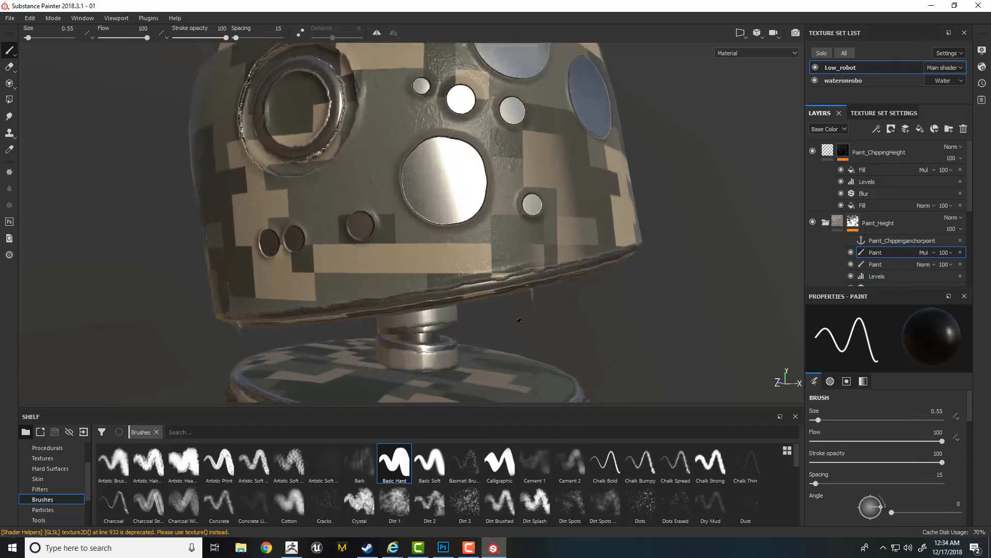
ctrl+right_drag(462, 278, 484, 270)
mouse_move(486, 271)
mouse_down()
mouse_move(472, 287)
mouse_move(482, 265)
mouse_move(499, 261)
mouse_move(490, 248)
mouse_move(502, 264)
mouse_move(471, 282)
mouse_move(470, 294)
mouse_move(492, 290)
mouse_up()
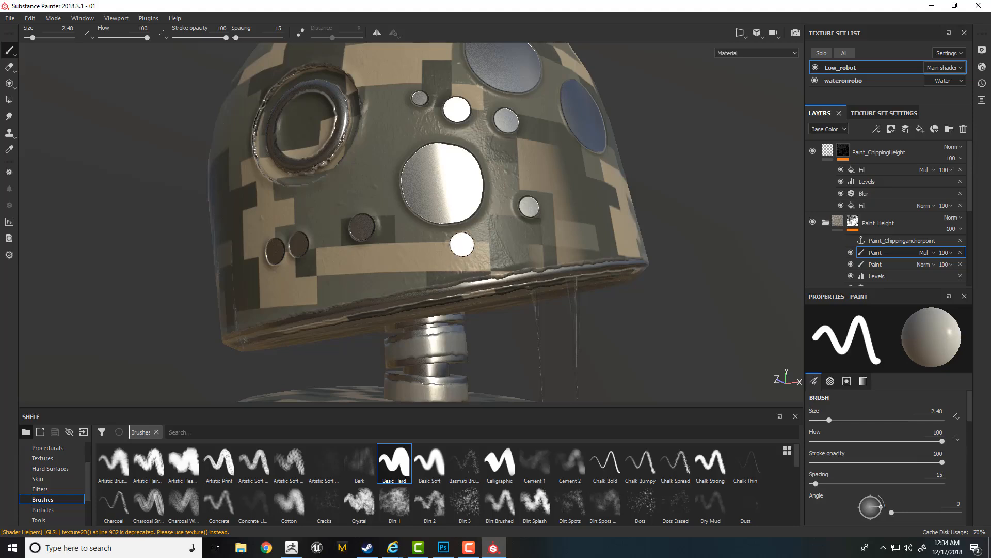
- Set the new paint effect's blend mode to Divide and paint along the head's lower rim in black
click(925, 253)
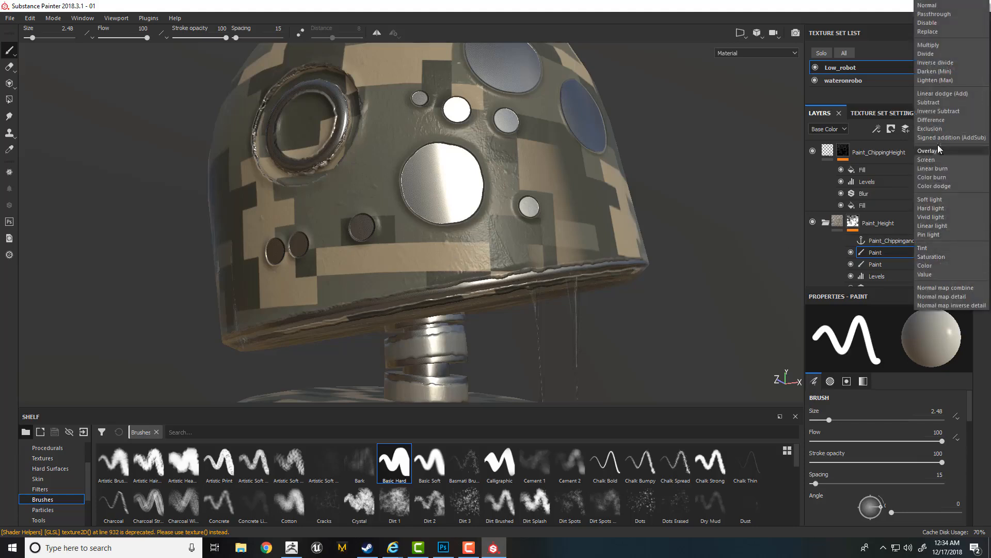
click(928, 53)
key(x)
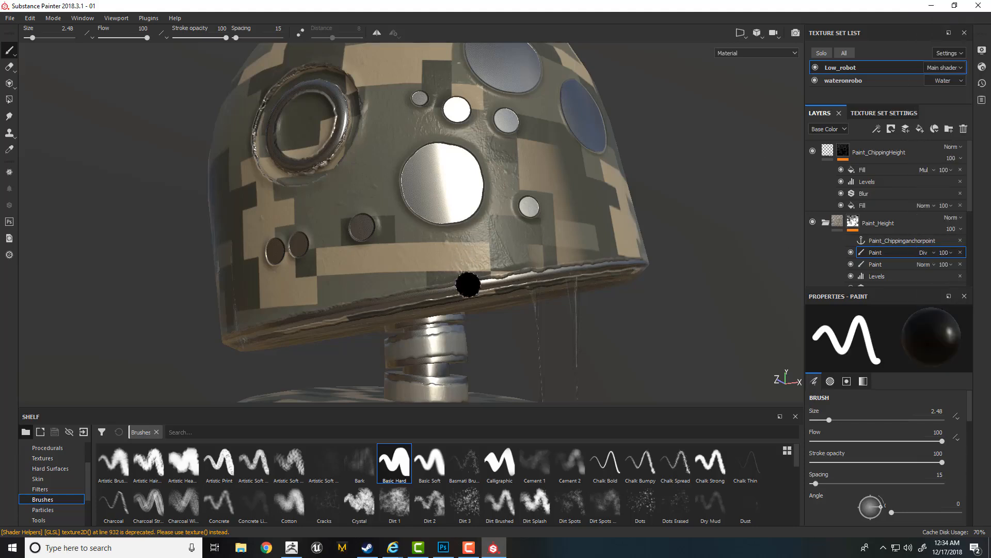
drag(463, 288, 416, 298)
alt+right_drag(418, 298, 439, 305)
mouse_move(439, 306)
alt+mouse_down()
mouse_move(431, 292)
mouse_move(398, 294)
mouse_move(519, 280)
alt+mouse_up()
key(x)
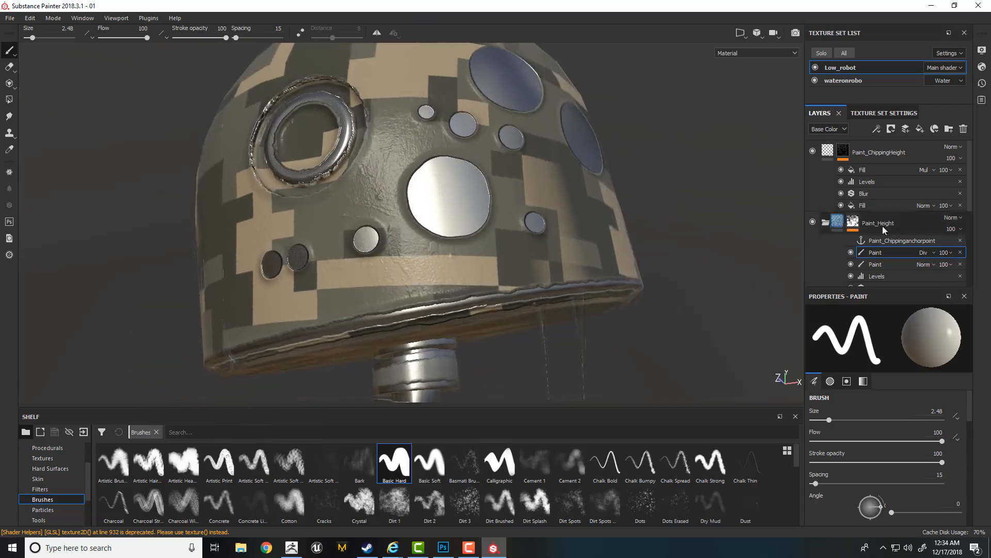
- Alternate black and white to paint camouflage back over part of the large round spot and along the lower rim
alt+drag(432, 276, 461, 278)
key(x)
mouse_move(478, 244)
mouse_down()
mouse_move(463, 220)
mouse_move(476, 232)
mouse_up()
key(x)
key(x)
mouse_move(513, 284)
mouse_down()
mouse_move(478, 304)
mouse_move(356, 325)
mouse_up()
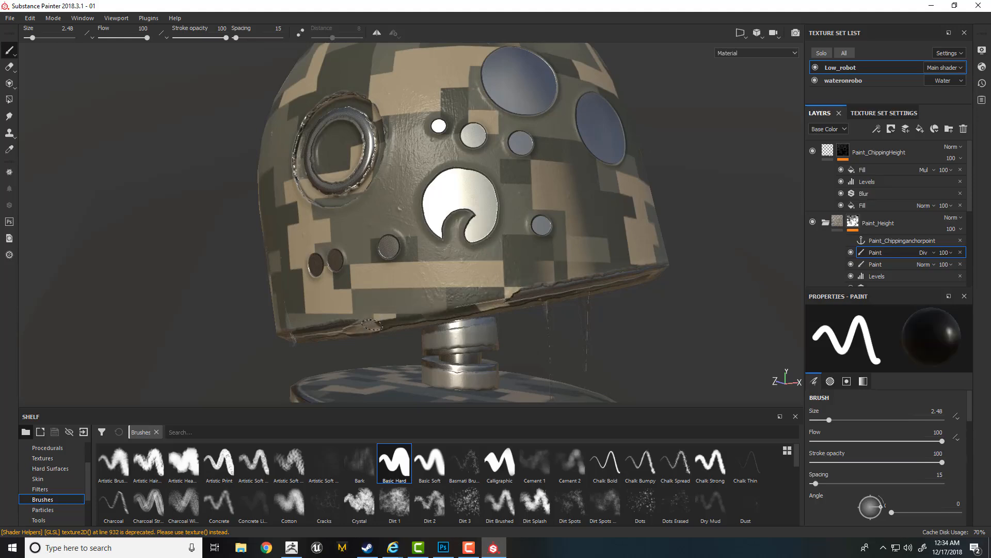
alt+right_drag(373, 326, 356, 322)
alt+drag(356, 322, 432, 339)
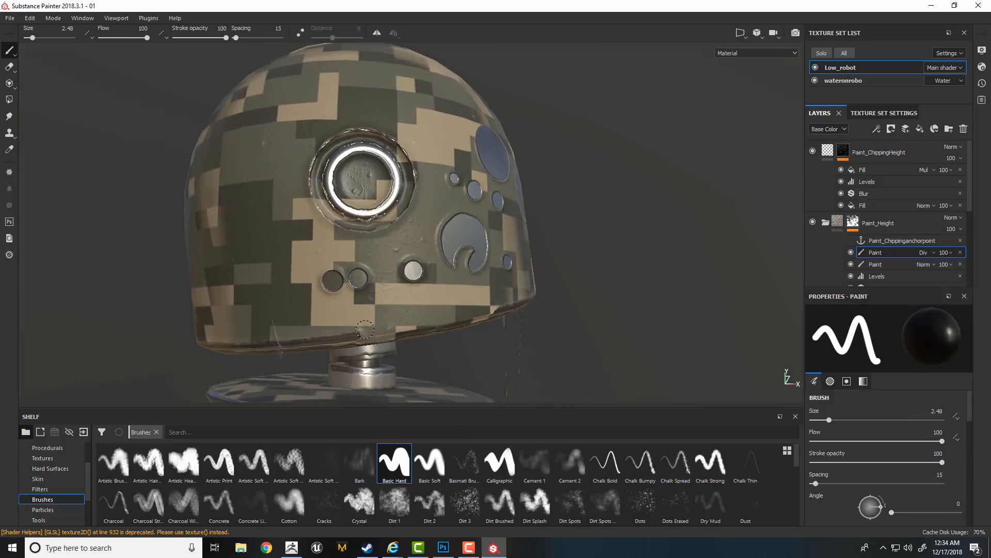
- Alternate white and black strokes on the lower rim beneath the eye to chip and restore its paint
key(x)
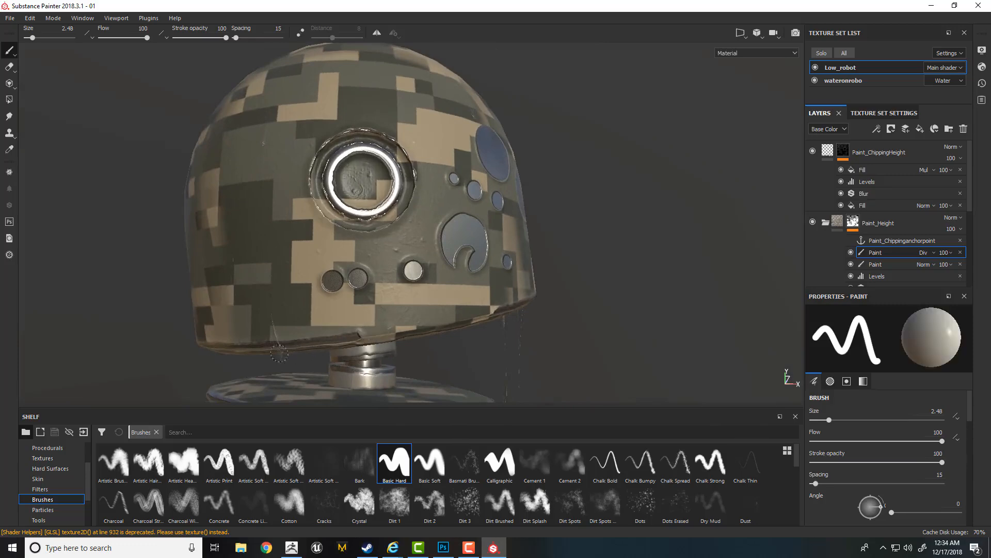
mouse_move(280, 355)
alt+mouse_down()
mouse_move(341, 341)
mouse_move(360, 349)
mouse_move(260, 365)
alt+mouse_up()
key(x)
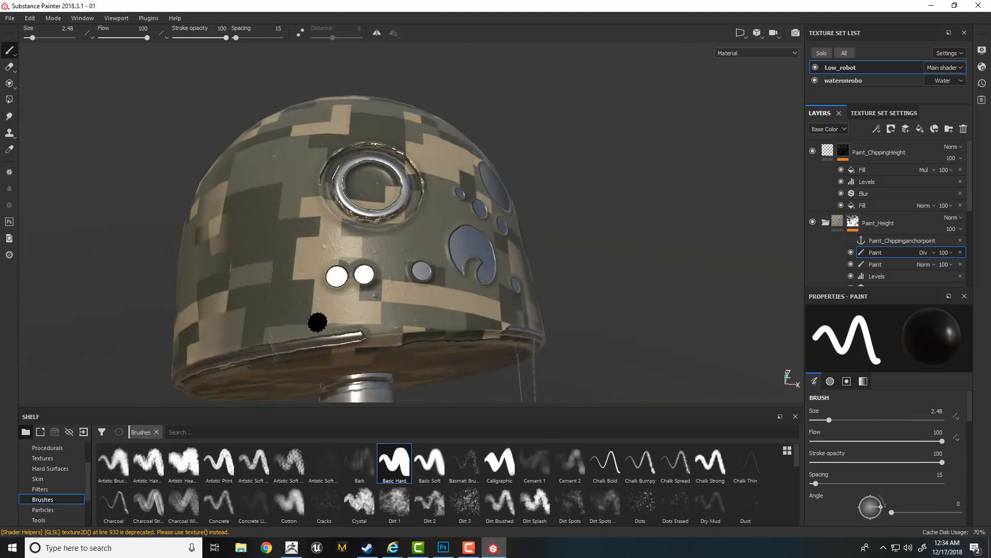
mouse_move(319, 323)
alt+mouse_down()
mouse_move(334, 305)
mouse_move(338, 320)
alt+mouse_up()
key(x)
key(x)
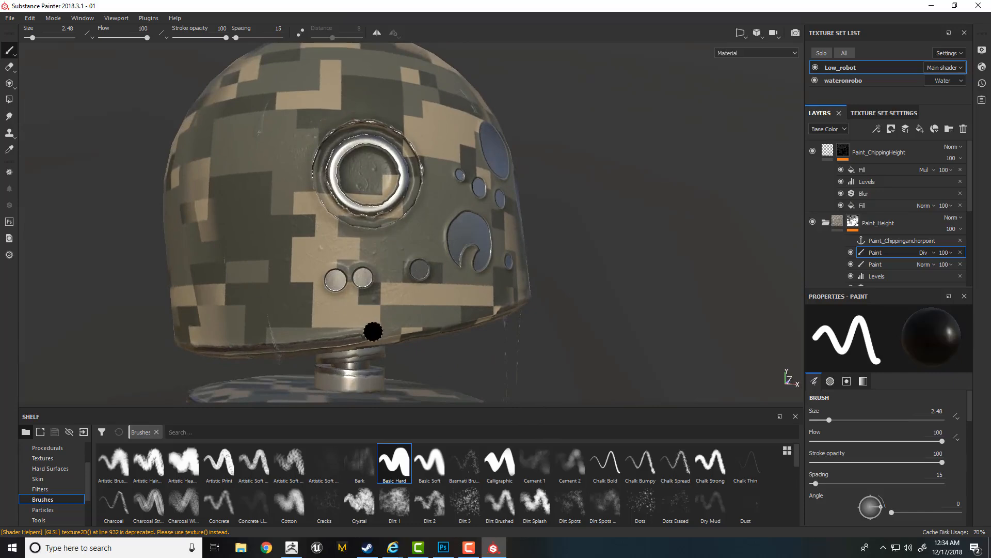
drag(343, 334, 351, 334)
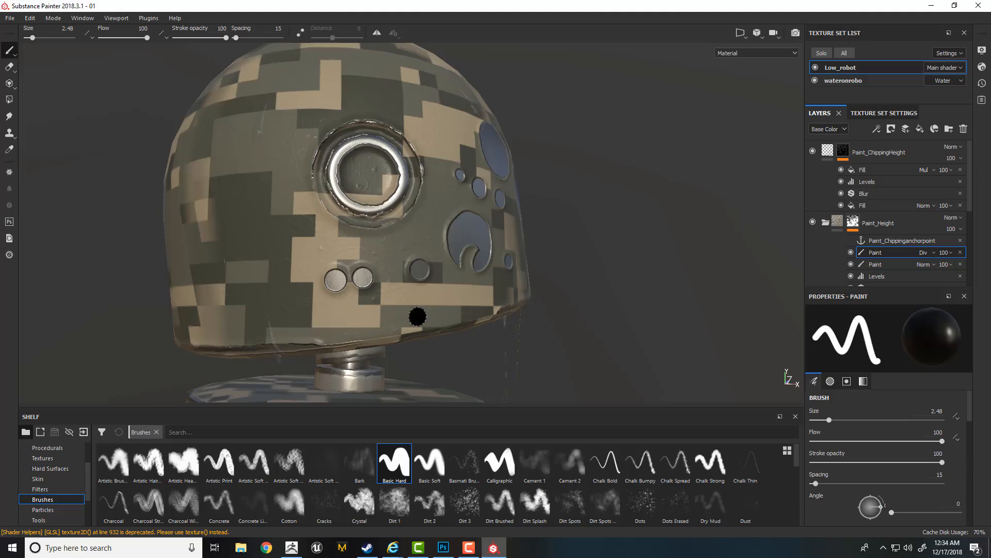
- Paint camouflage back over the chipped section of the head's lower rim with black
mouse_move(413, 316)
alt+mouse_down()
mouse_move(305, 294)
mouse_move(332, 299)
alt+mouse_up()
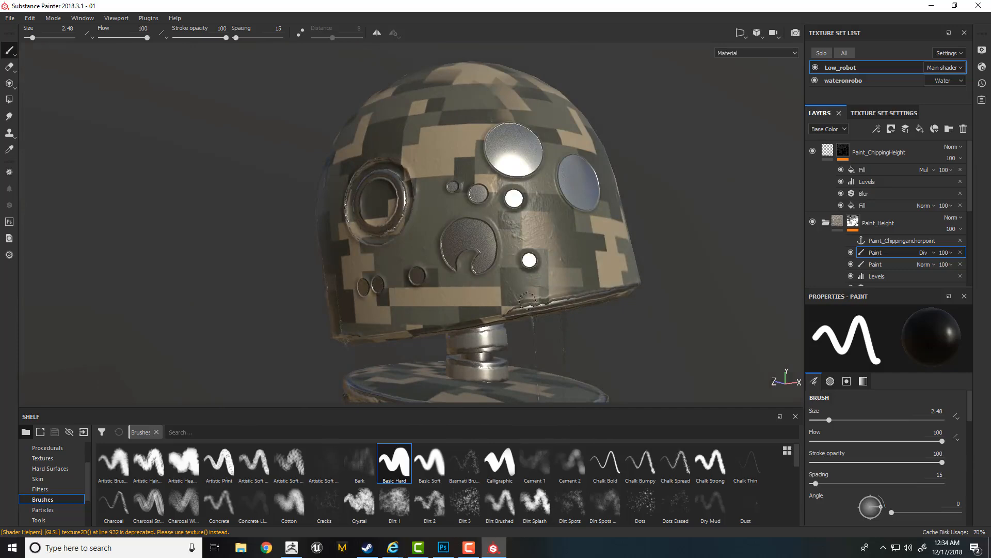
drag(527, 301, 509, 306)
drag(491, 310, 512, 306)
ctrl+right_drag(506, 308, 524, 307)
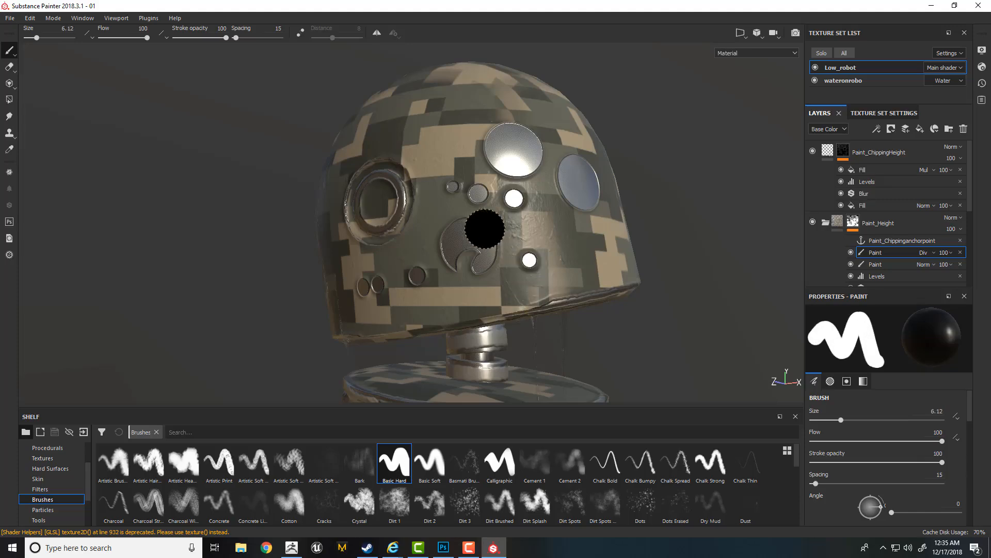
- Enlarge the brush to 10.72 and paint camouflage over the round chipped spots on the side of the head
ctrl+right_drag(485, 229, 504, 228)
mouse_move(504, 229)
mouse_down()
mouse_move(479, 259)
mouse_move(455, 248)
mouse_up()
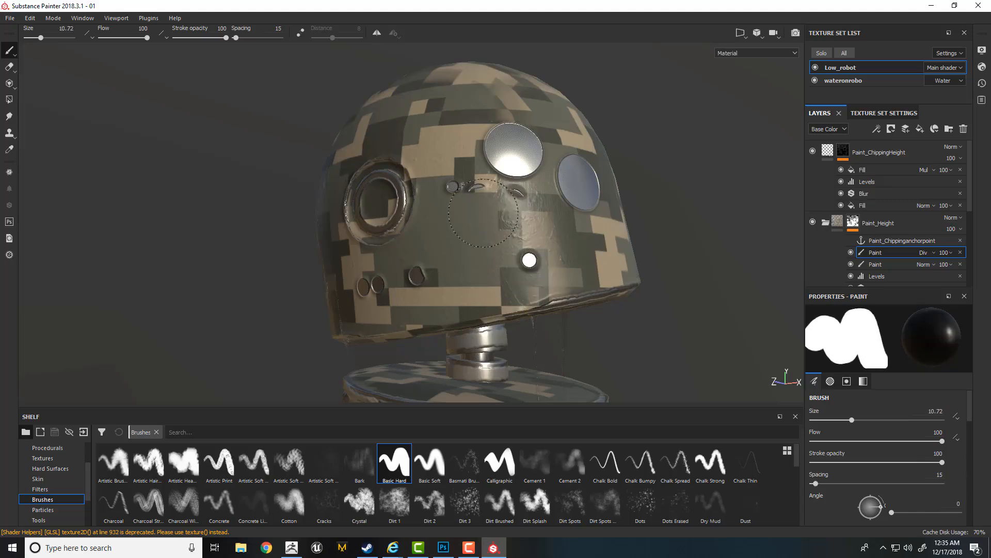
mouse_move(484, 213)
mouse_down()
mouse_move(506, 165)
mouse_move(571, 180)
mouse_move(586, 205)
mouse_move(522, 243)
mouse_move(464, 178)
mouse_move(467, 193)
mouse_up()
mouse_move(471, 242)
alt+mouse_down()
mouse_move(440, 274)
mouse_move(361, 284)
mouse_move(356, 295)
alt+mouse_up()
alt+right_drag(402, 248, 382, 217)
mouse_move(423, 207)
alt+mouse_down()
mouse_move(454, 224)
mouse_move(429, 230)
alt+mouse_up()
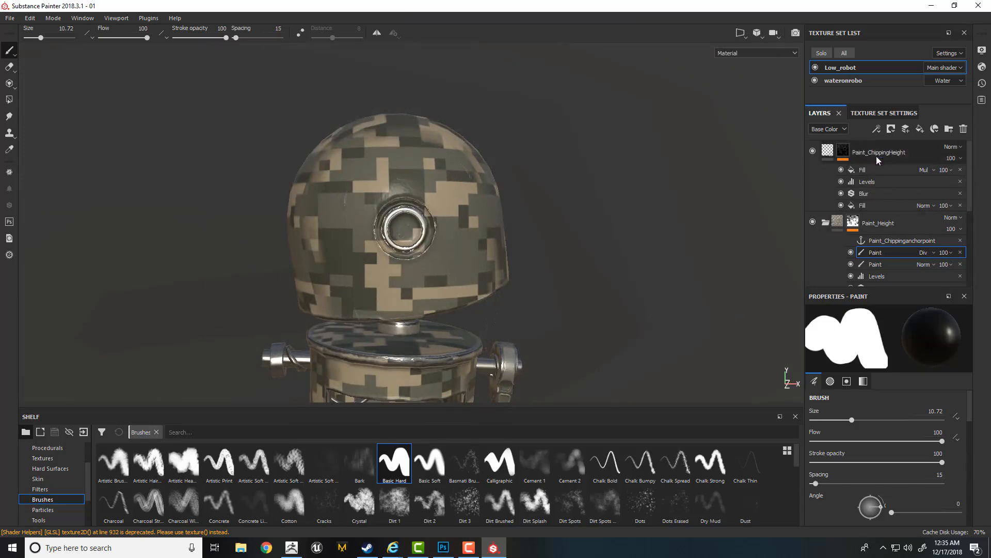
- Add a fill layer above Paint_ChippingHeight with a black mask and a paint effect on that mask
click(888, 149)
click(919, 130)
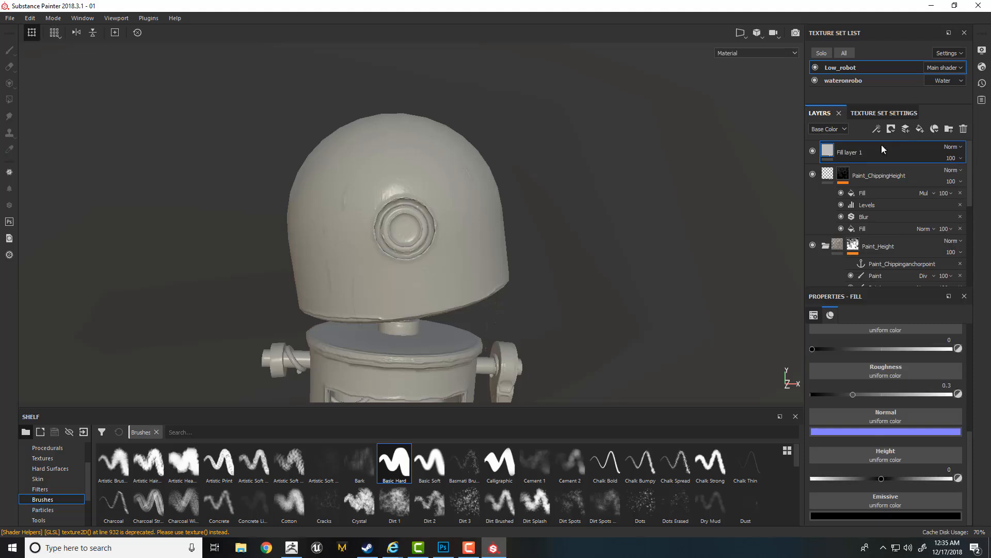
right_click(852, 153)
click(872, 168)
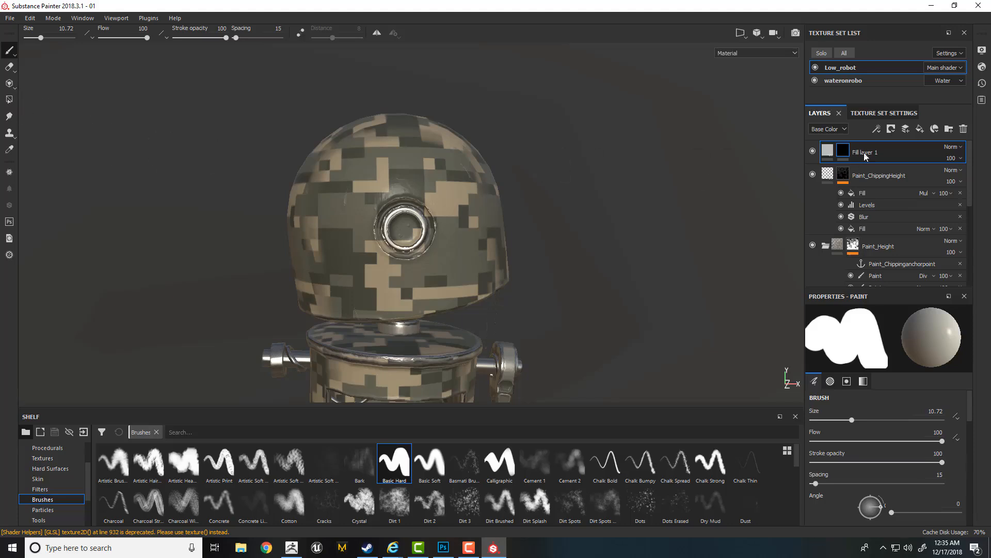
right_click(843, 153)
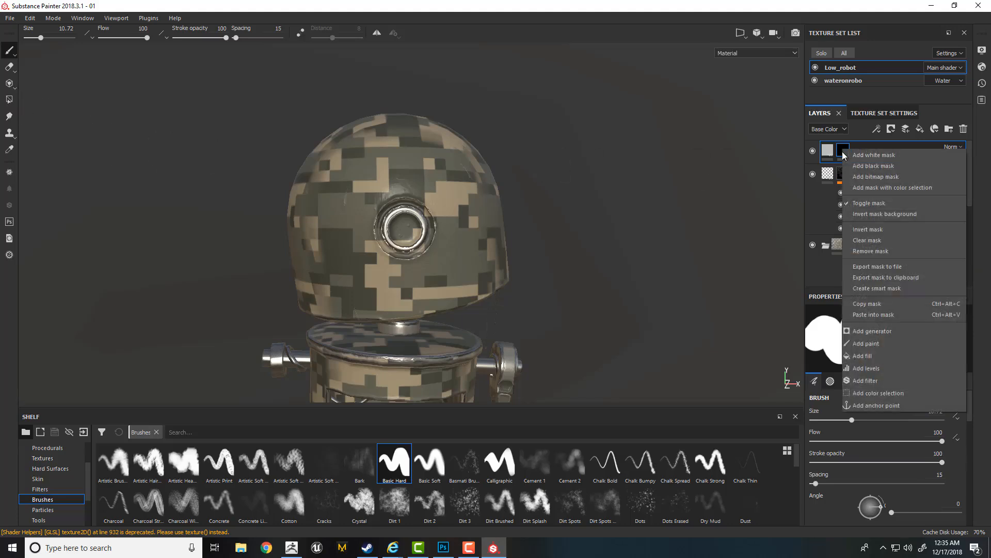
click(876, 345)
- Choose the Basic Hard brush and load the circle alpha with the filled square from the Alphas collection
click(393, 463)
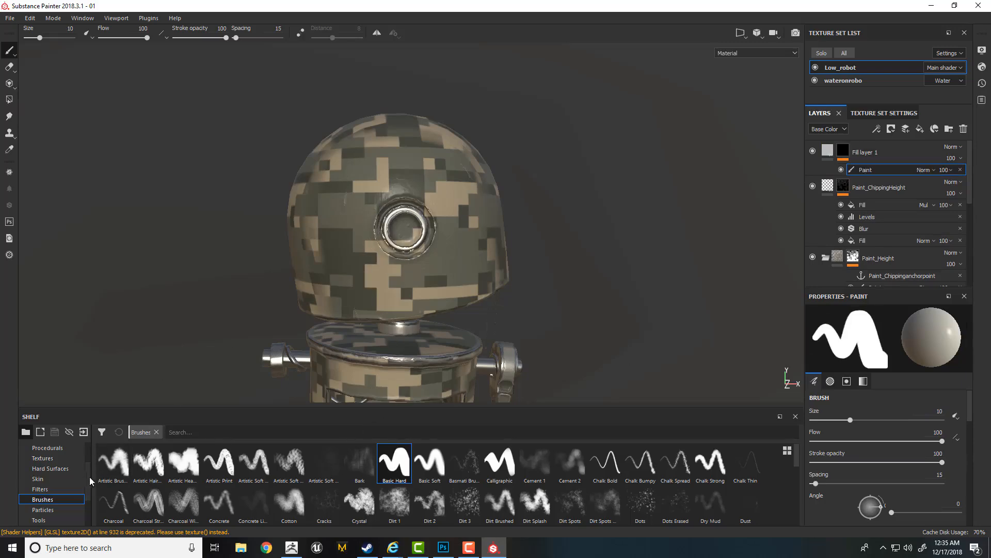
drag(89, 476, 87, 464)
click(43, 468)
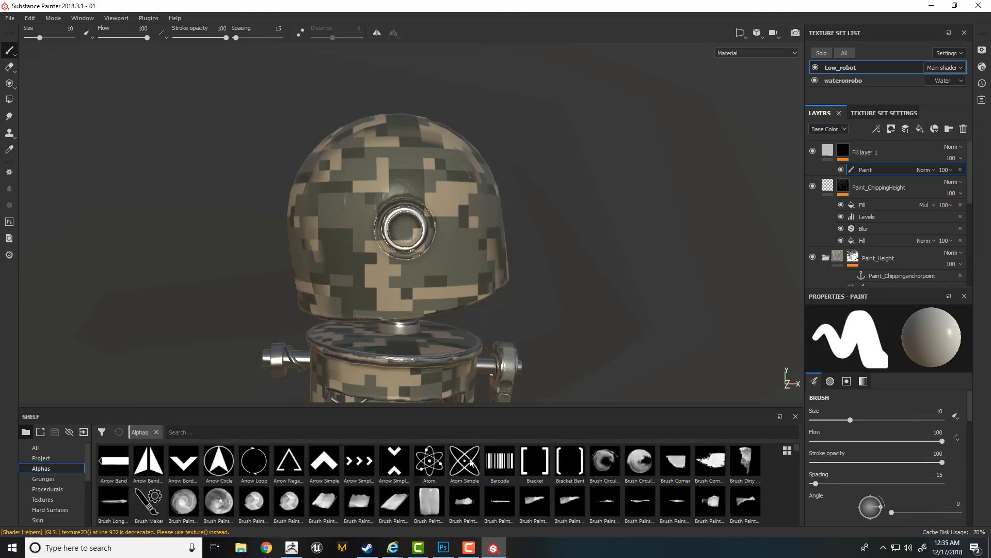
scroll(796, 465, down, 5)
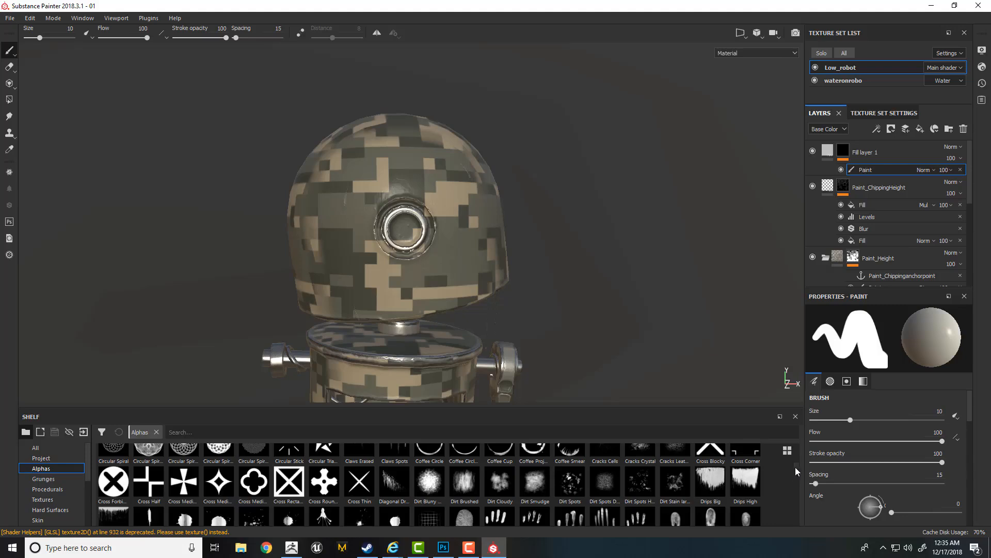
scroll(798, 469, down, 2)
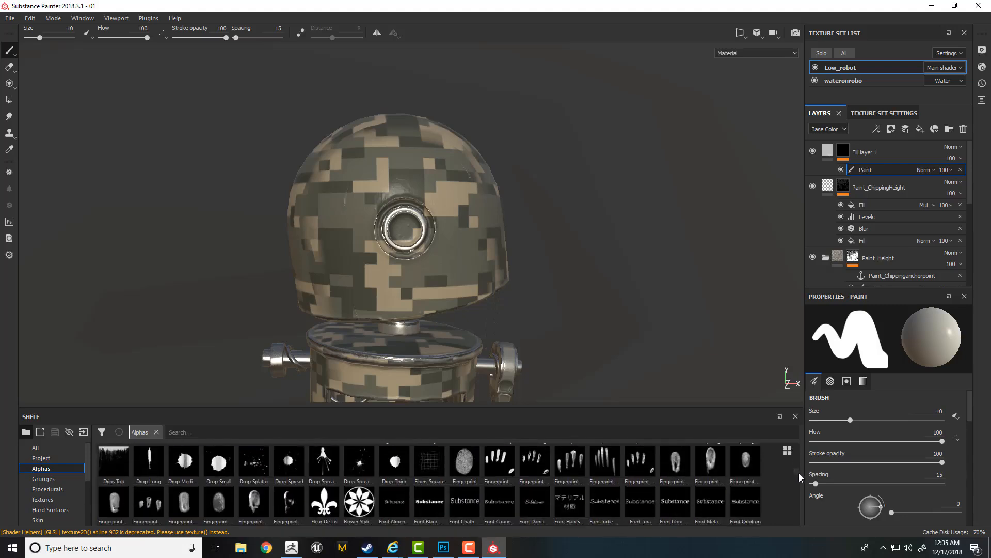
scroll(799, 477, down, 1)
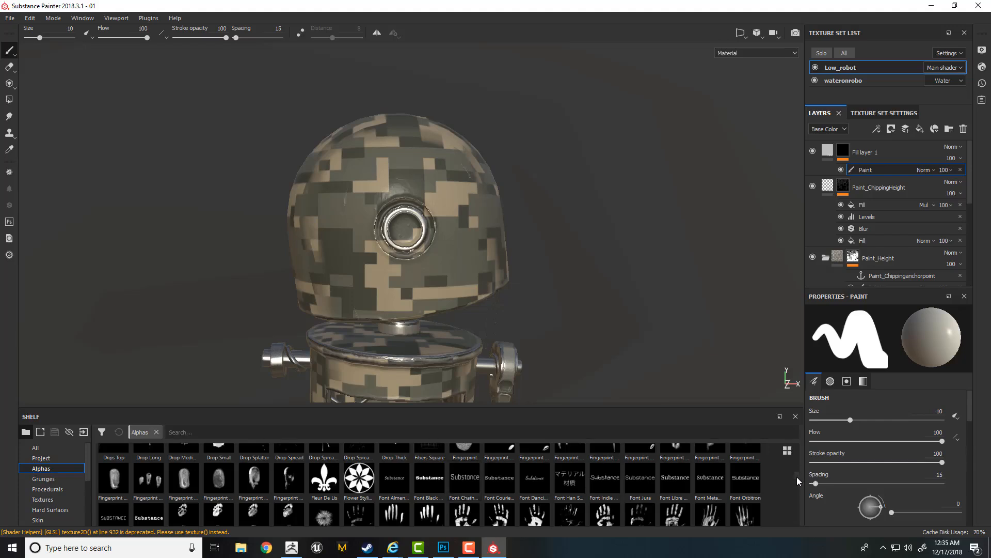
scroll(799, 480, up, 10)
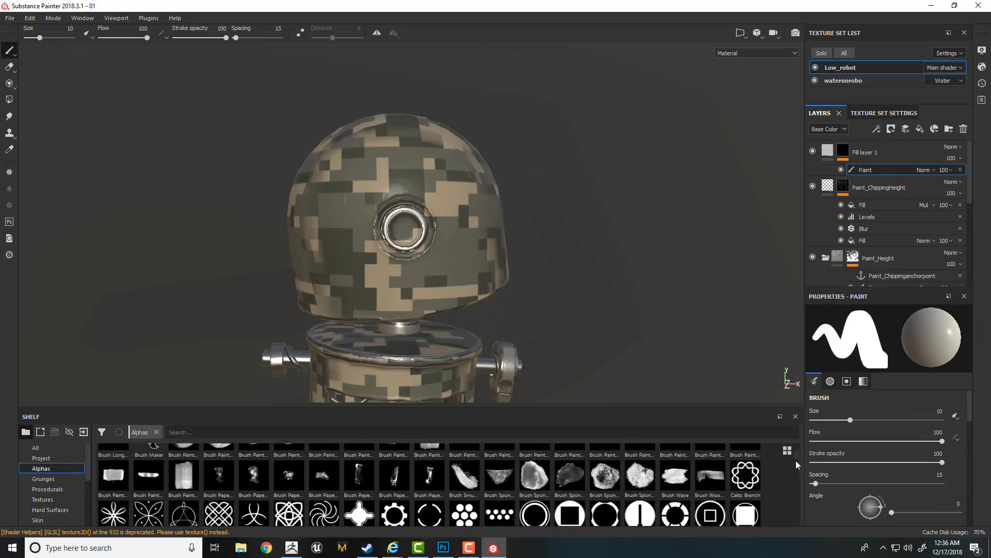
scroll(796, 464, down, 1)
click(747, 461)
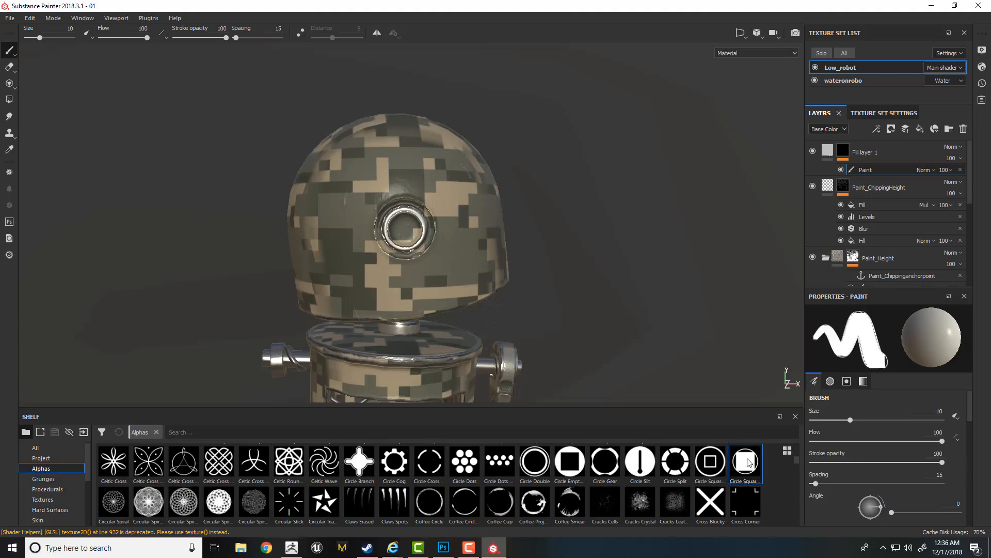
- Stamp the alpha above the eye ring at brush size 16.18 and angle 322, with pen-pressure size control off
scroll(413, 191, up, 5)
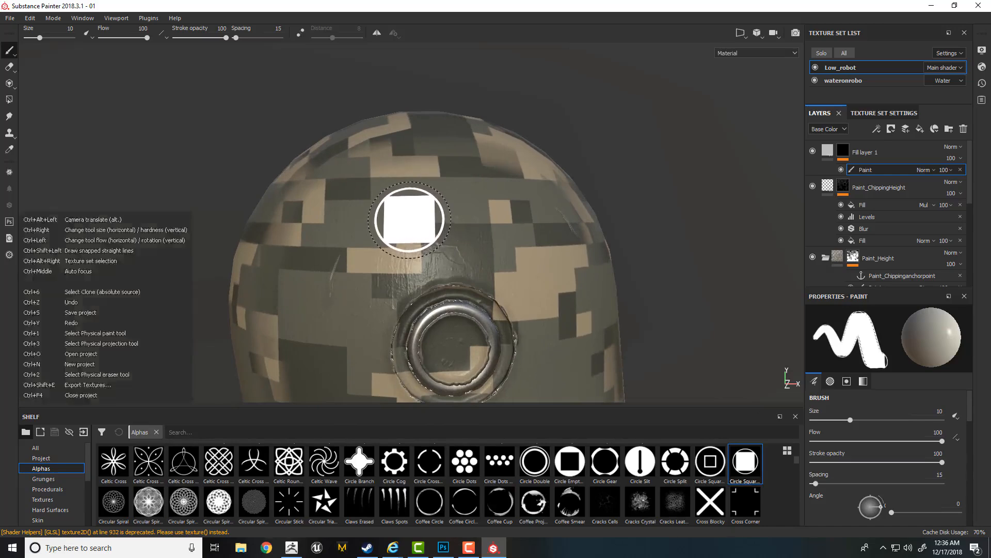
ctrl+right_drag(409, 219, 408, 218)
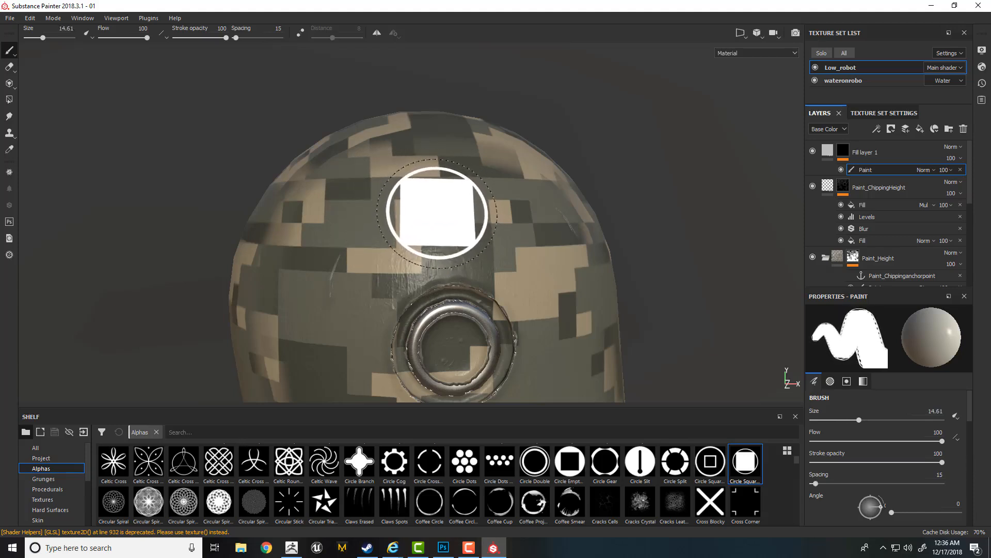
ctrl+right_drag(437, 212, 446, 213)
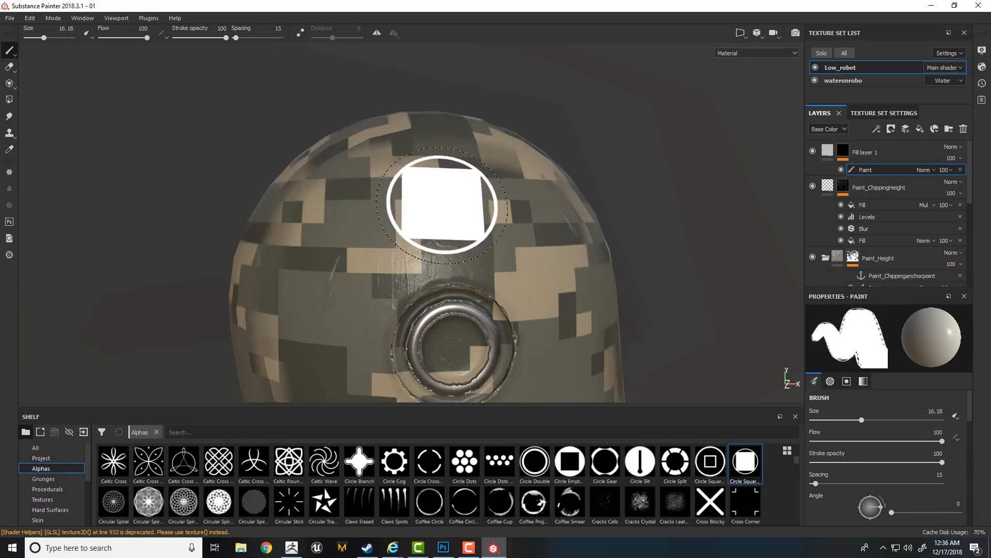
ctrl+drag(437, 207, 427, 207)
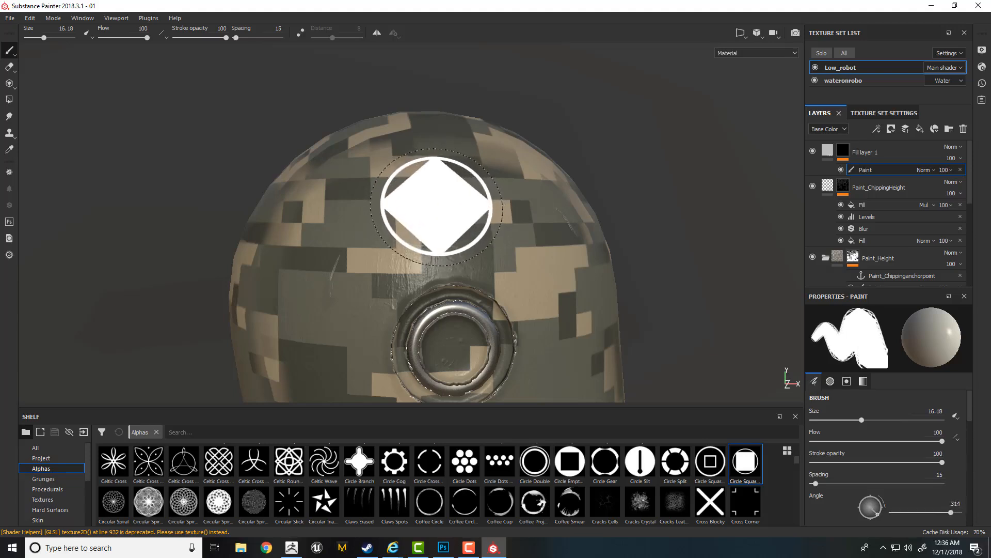
click(956, 432)
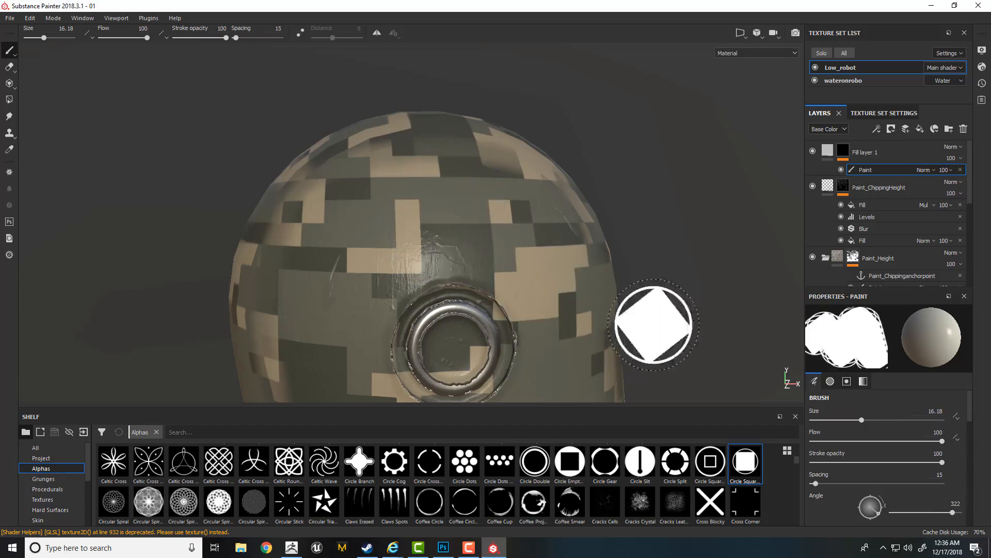
mouse_move(421, 201)
alt+mouse_down()
mouse_move(429, 219)
mouse_move(450, 197)
alt+mouse_up()
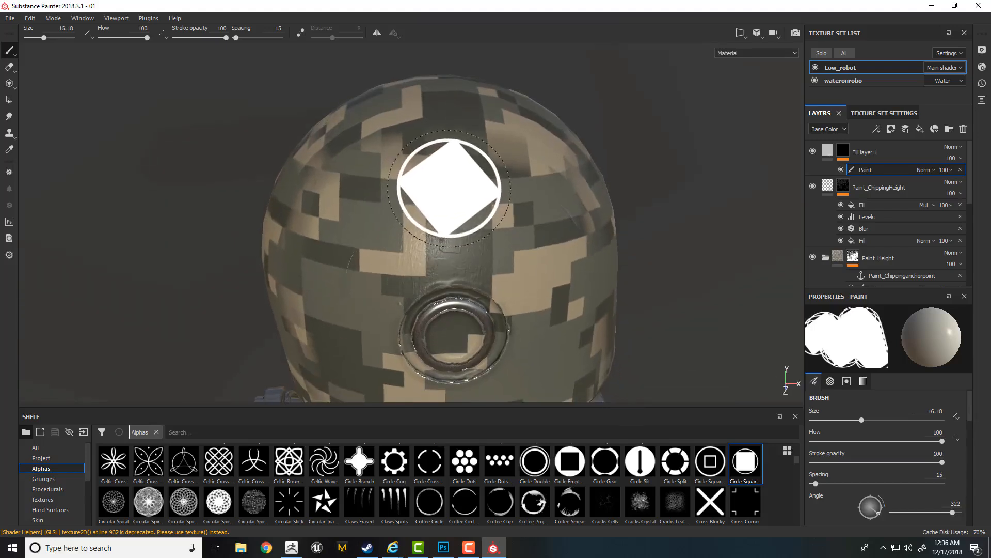
click(451, 186)
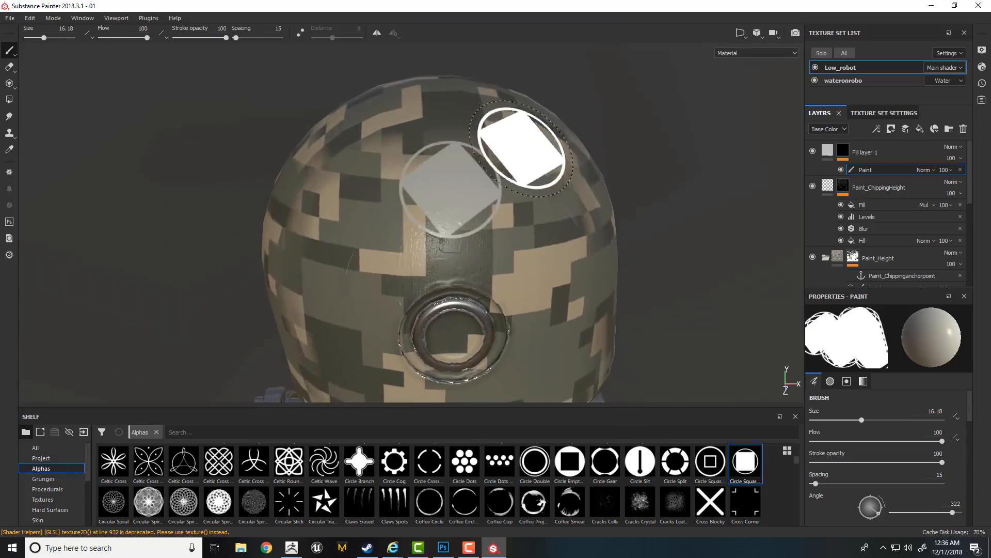
- Examine the stamped emblem up close to see how the paint texture beneath carries through it
scroll(708, 222, up, 3)
shift+right_drag(548, 228, 584, 237)
alt+drag(584, 237, 584, 245)
shift+right_drag(583, 245, 519, 232)
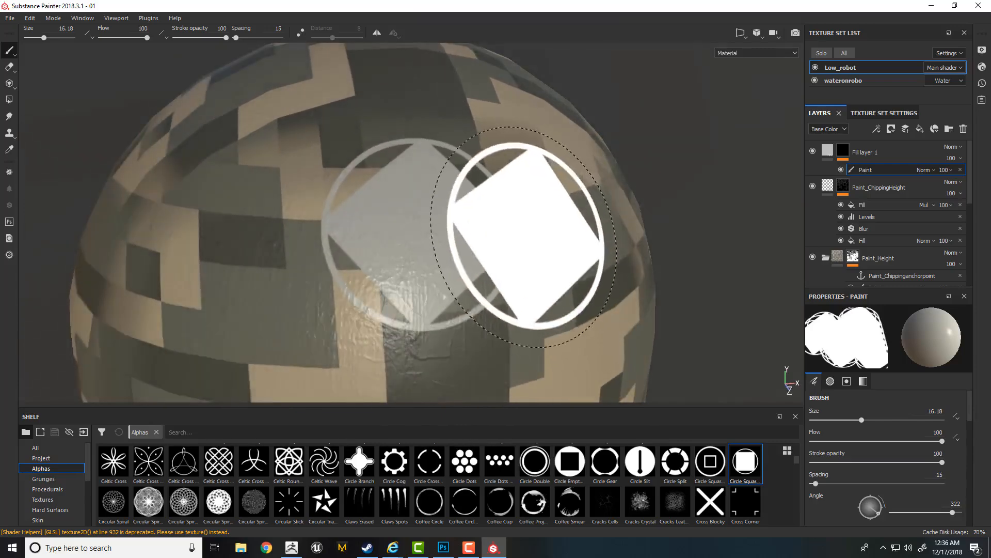
mouse_move(528, 236)
alt+mouse_down()
mouse_move(532, 256)
mouse_move(526, 236)
alt+mouse_up()
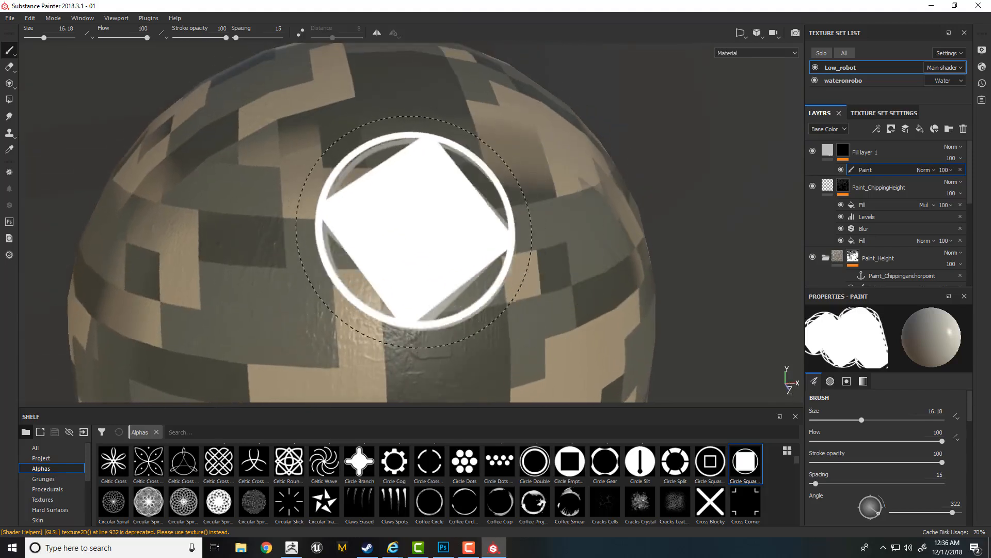
ctrl+right_drag(676, 217, 655, 219)
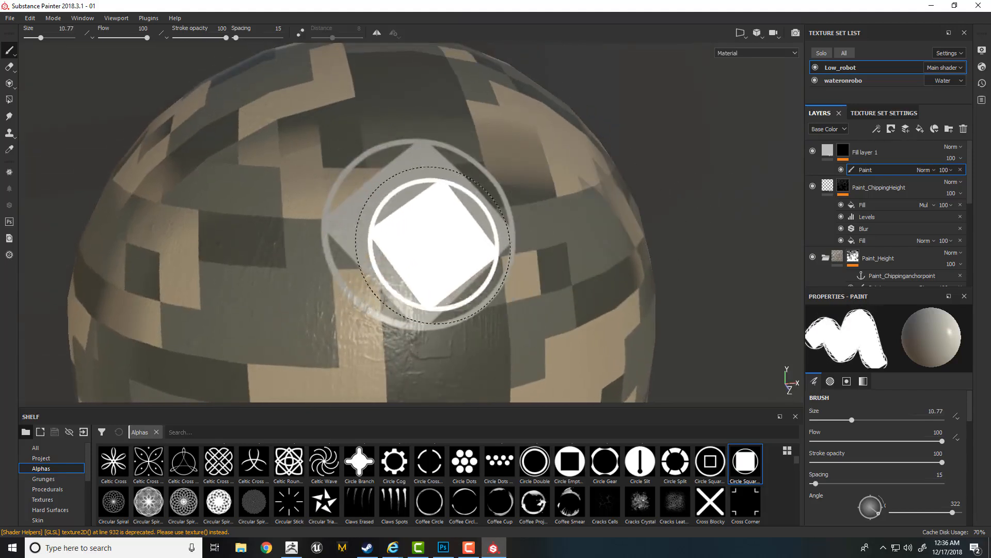
ctrl+right_drag(436, 244, 412, 237)
mouse_move(409, 239)
alt+mouse_down()
mouse_move(431, 255)
mouse_move(425, 228)
mouse_move(451, 197)
mouse_move(452, 227)
alt+mouse_up()
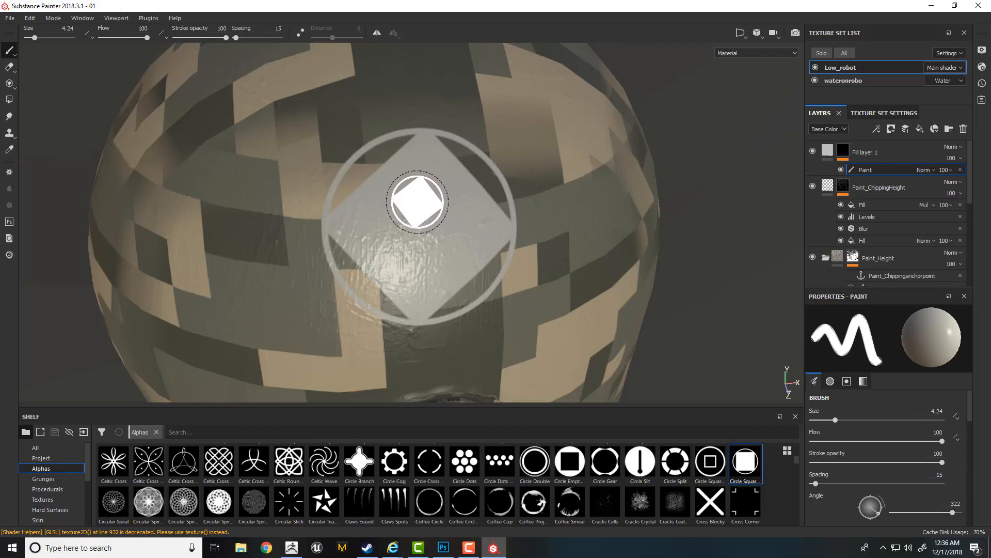
- Raise the emblem fill layer's height to 0.1418
click(828, 153)
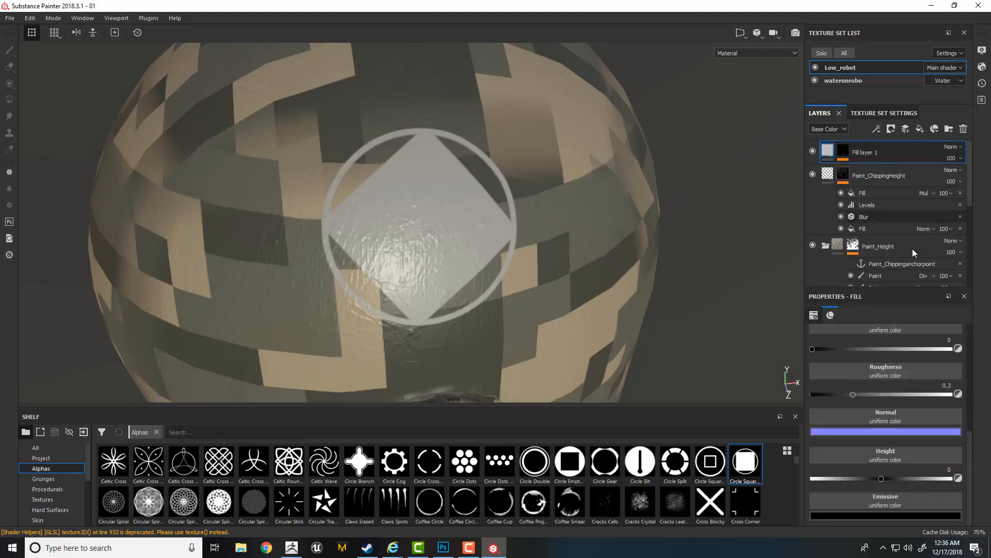
drag(884, 479, 891, 479)
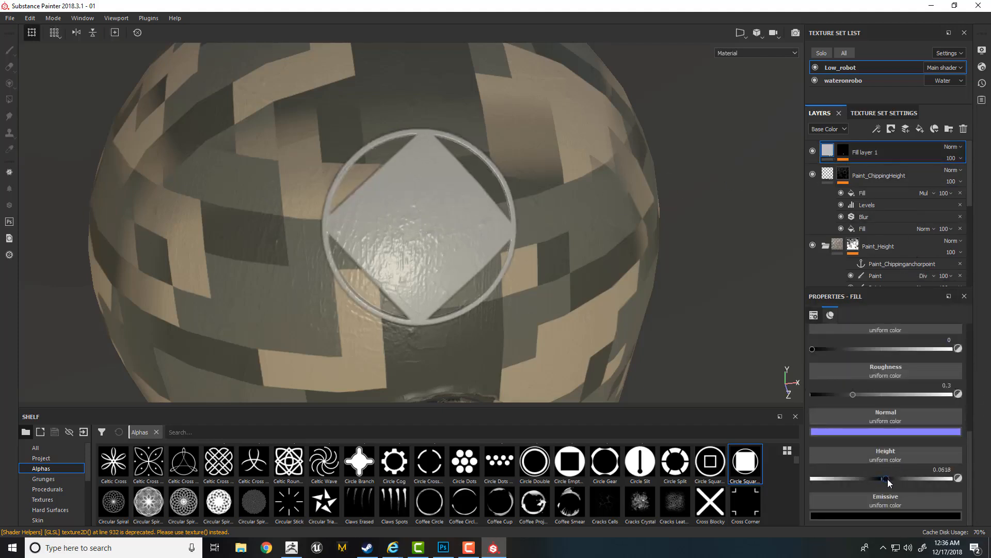
scroll(469, 244, up, 2)
alt+drag(469, 244, 434, 263)
shift+right_drag(434, 264, 436, 279)
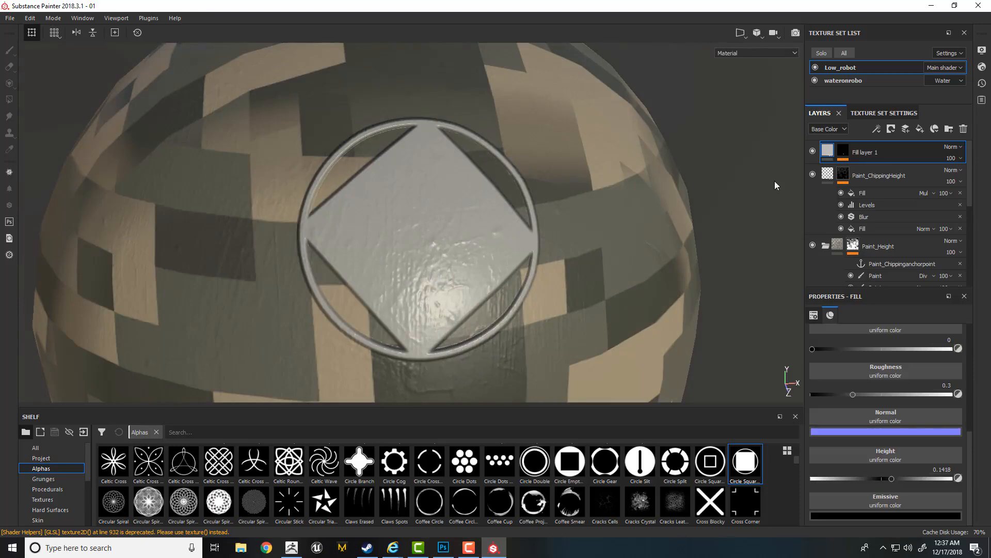
- Show the layers' Height channel and set the emblem fill layer's height blend mode to Replace
click(824, 130)
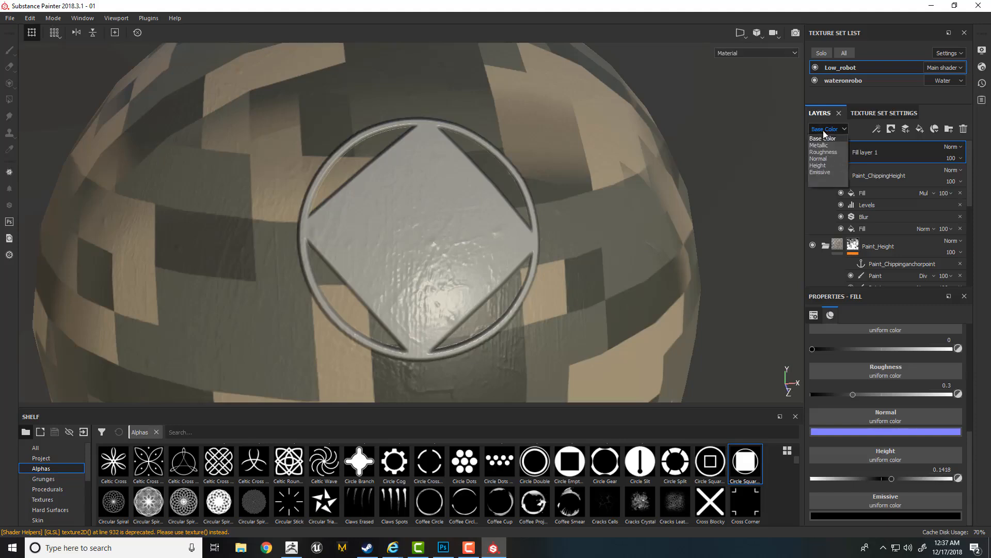
click(819, 166)
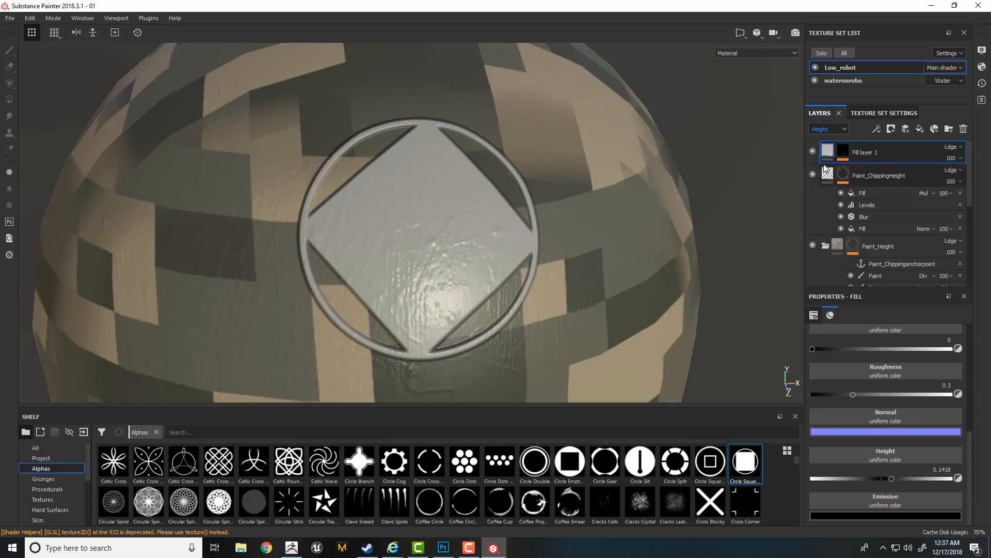
click(951, 148)
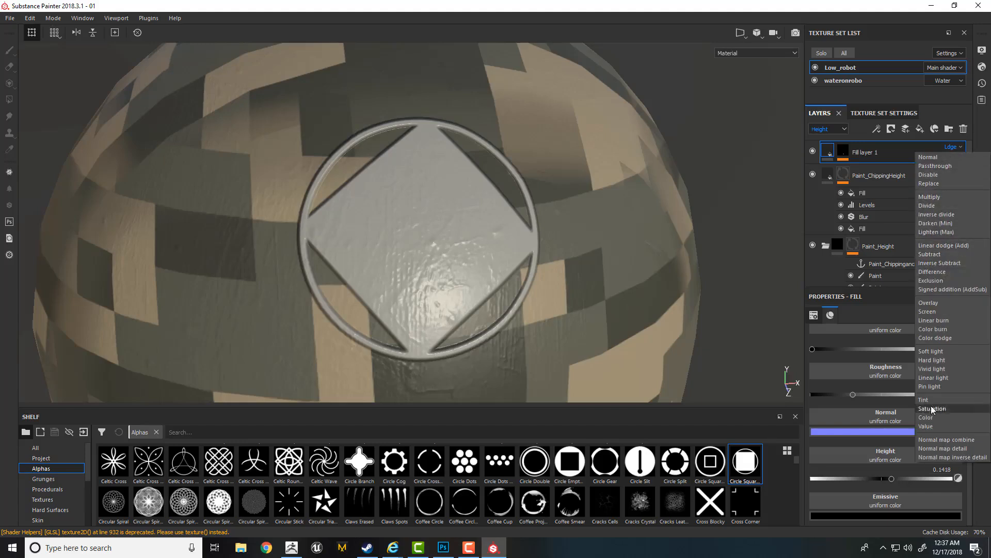
click(929, 183)
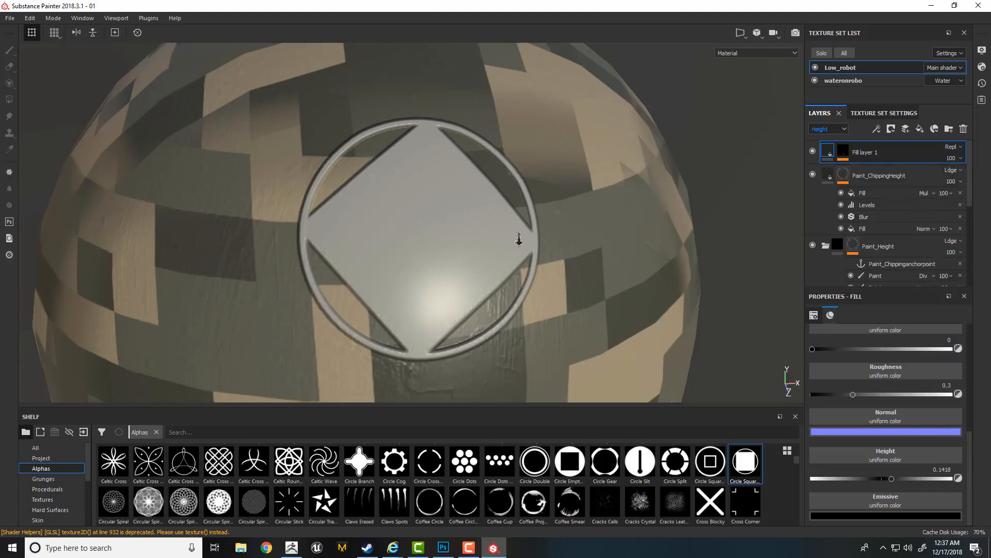
alt+drag(519, 240, 472, 238)
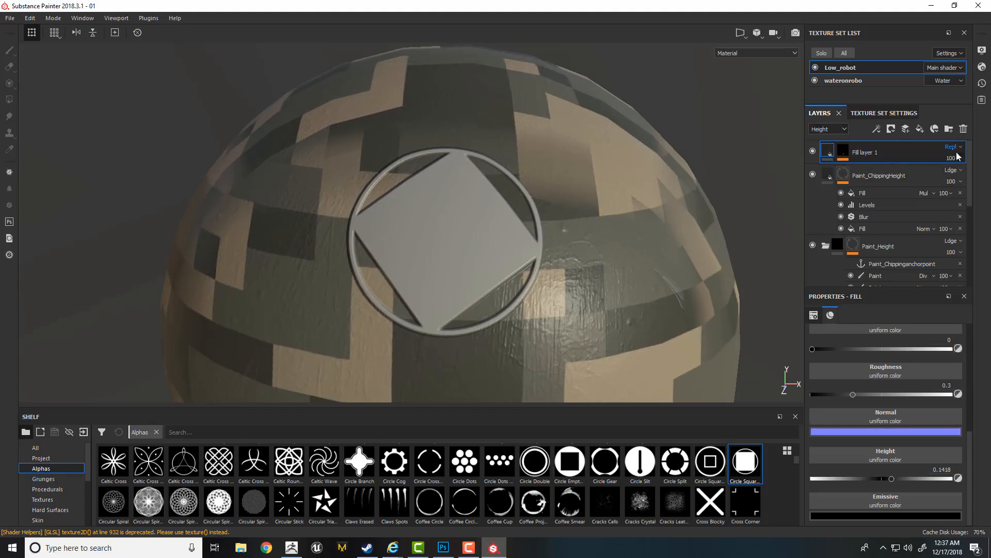
alt+drag(493, 235, 542, 221)
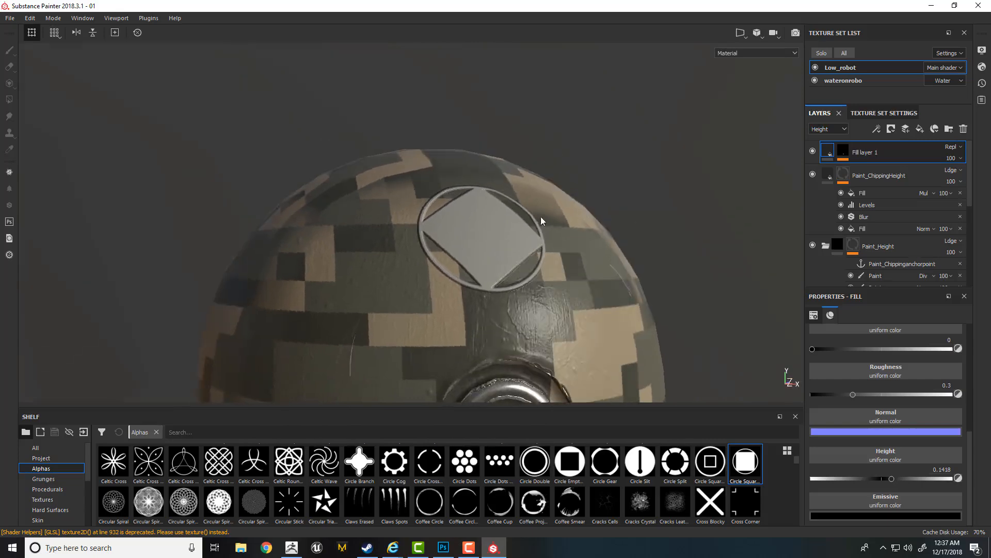
shift+right_drag(541, 218, 519, 222)
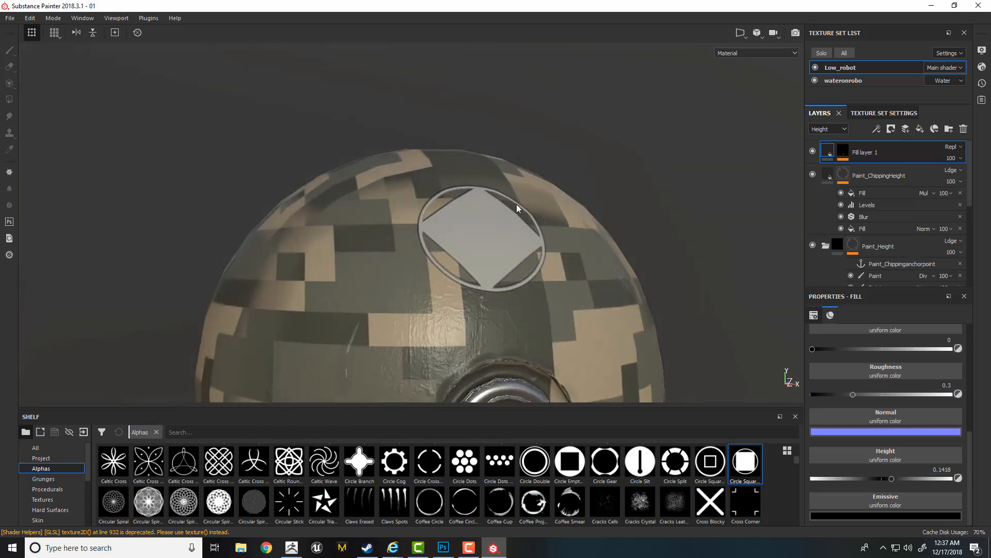
- Set the emblem fill layer's base color to pure red, RGB 1, 0, 0
scroll(950, 394, up, 5)
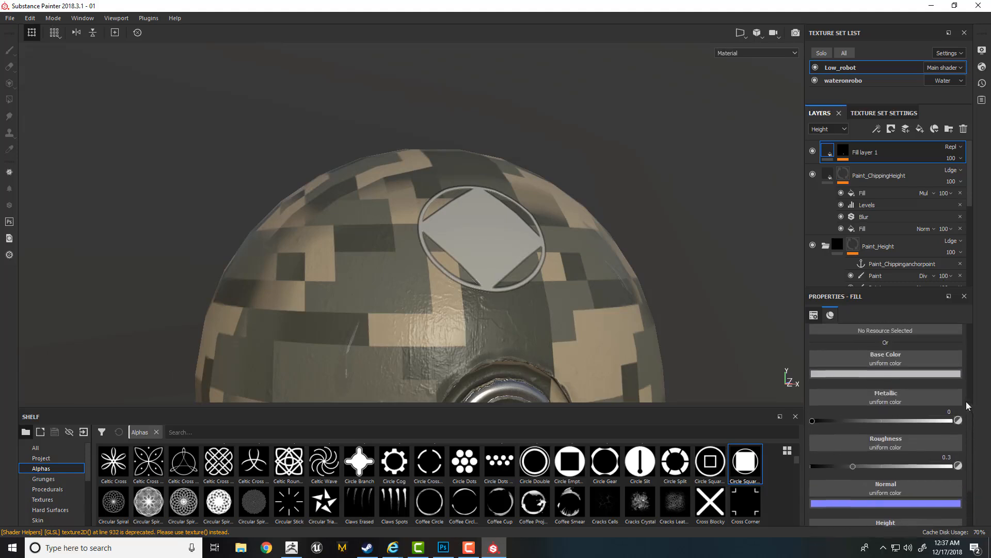
click(932, 398)
drag(922, 422, 934, 398)
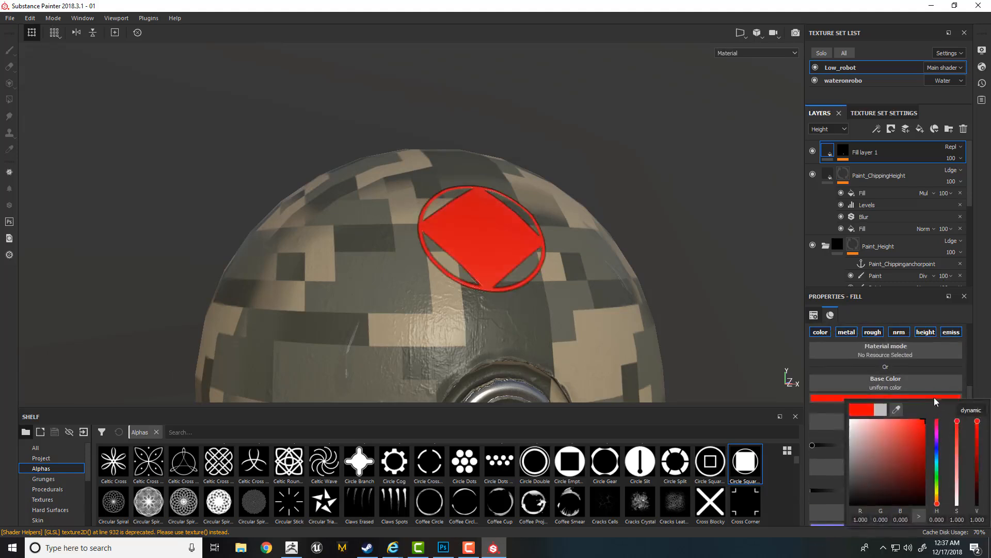
alt+right_drag(534, 235, 404, 182)
- Change the emblem fill layer's base color to a bright, saturated blue and check it on the head from several angles
click(891, 398)
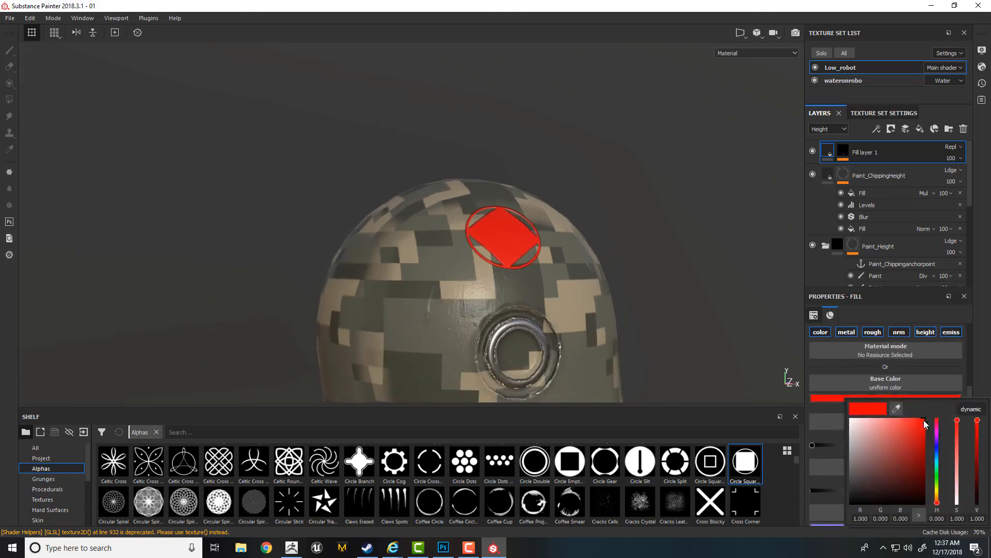
click(937, 455)
drag(916, 439, 925, 430)
alt+right_drag(636, 248, 567, 273)
alt+middle_drag(567, 274, 566, 189)
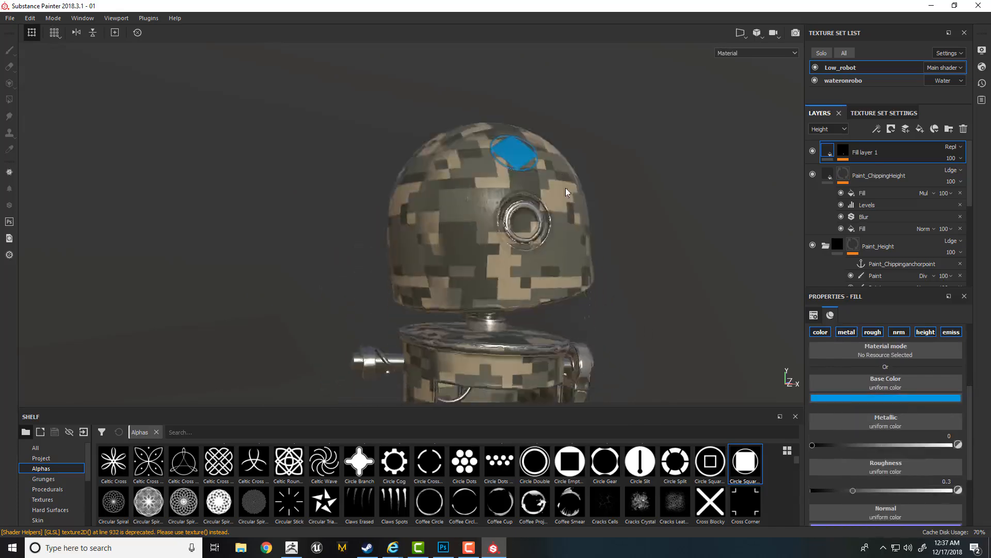
alt+drag(566, 192, 567, 272)
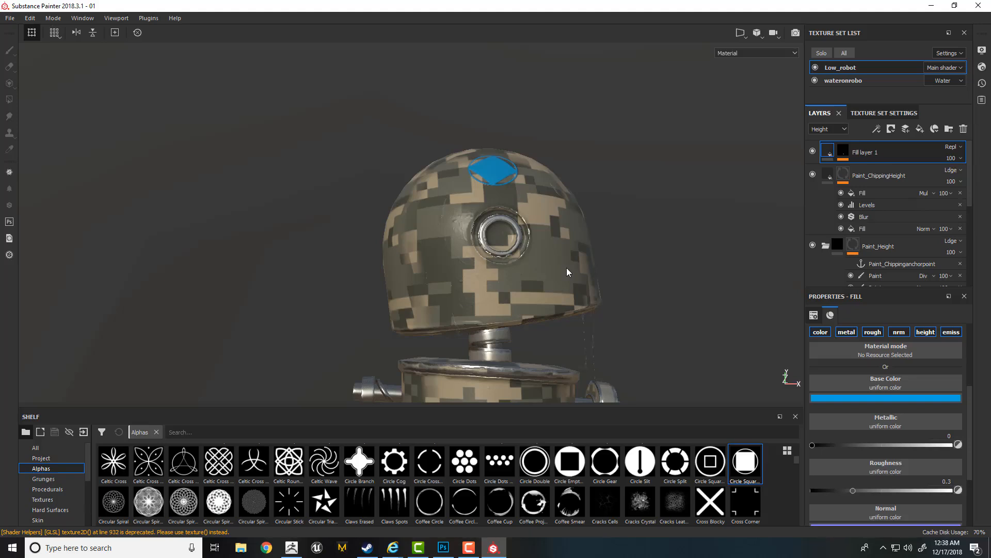
- In the emblem layer's mask, stamp the circle alpha with the empty square centre three times around the eye ring at brush size 9.59
click(844, 153)
click(567, 461)
alt+right_drag(452, 233, 491, 237)
alt+drag(395, 263, 436, 268)
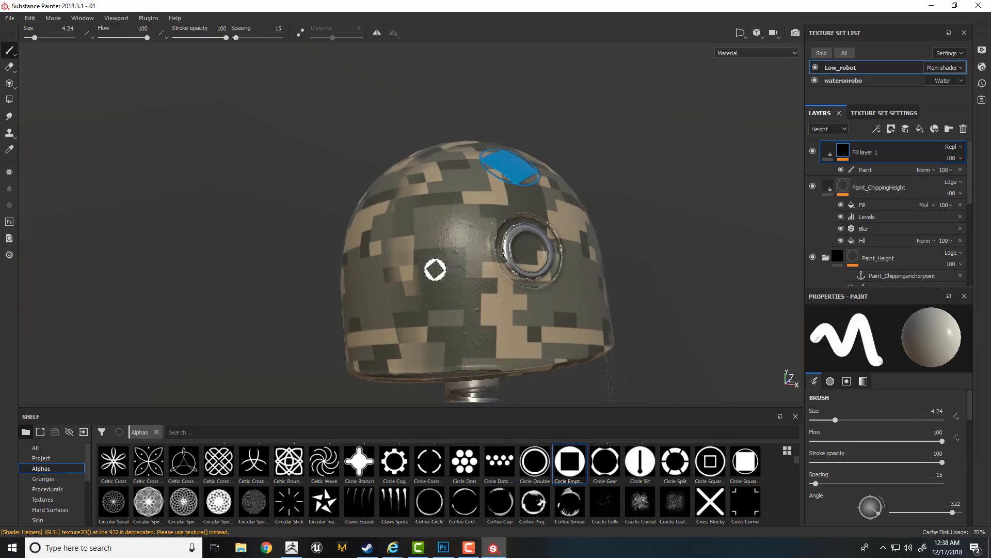
ctrl+right_drag(437, 270, 460, 269)
click(422, 246)
click(472, 300)
click(581, 280)
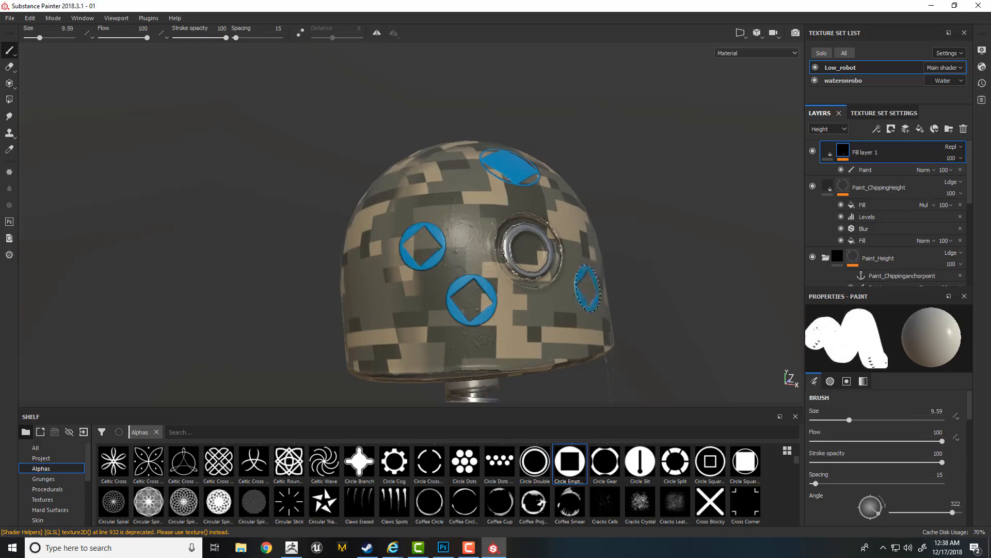